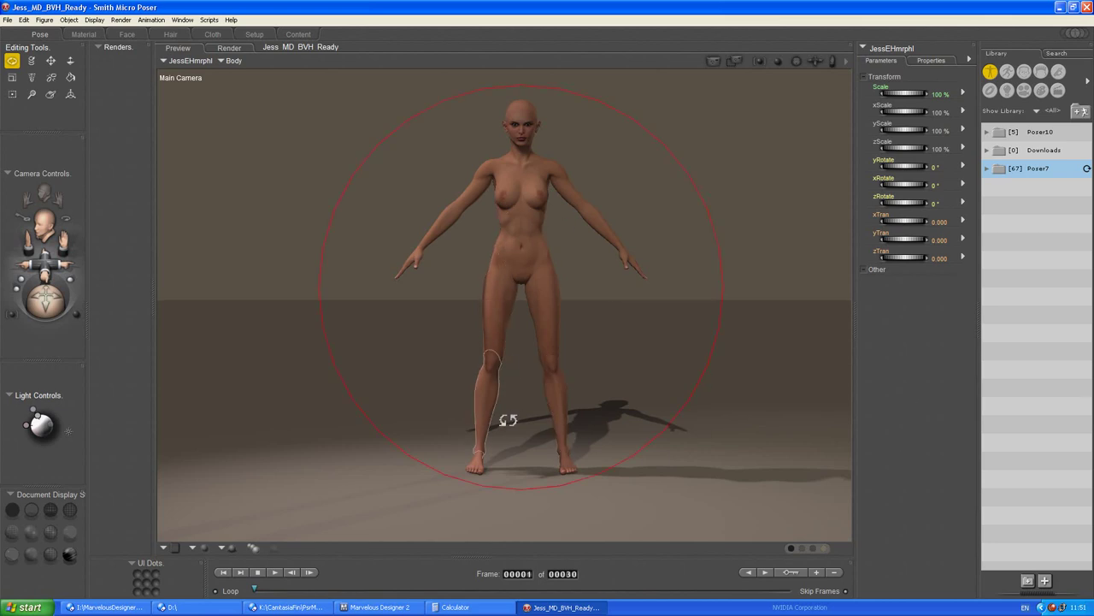
# Return to the Poser scene and scrub the animation forward to frame 14
pyautogui.click(373, 609)
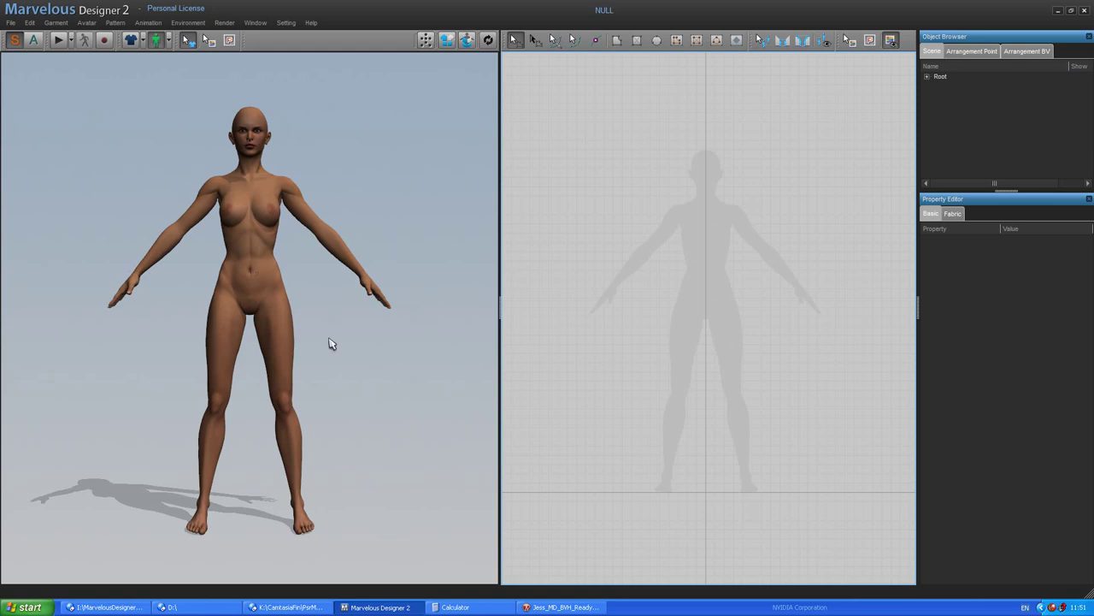
pyautogui.click(579, 608)
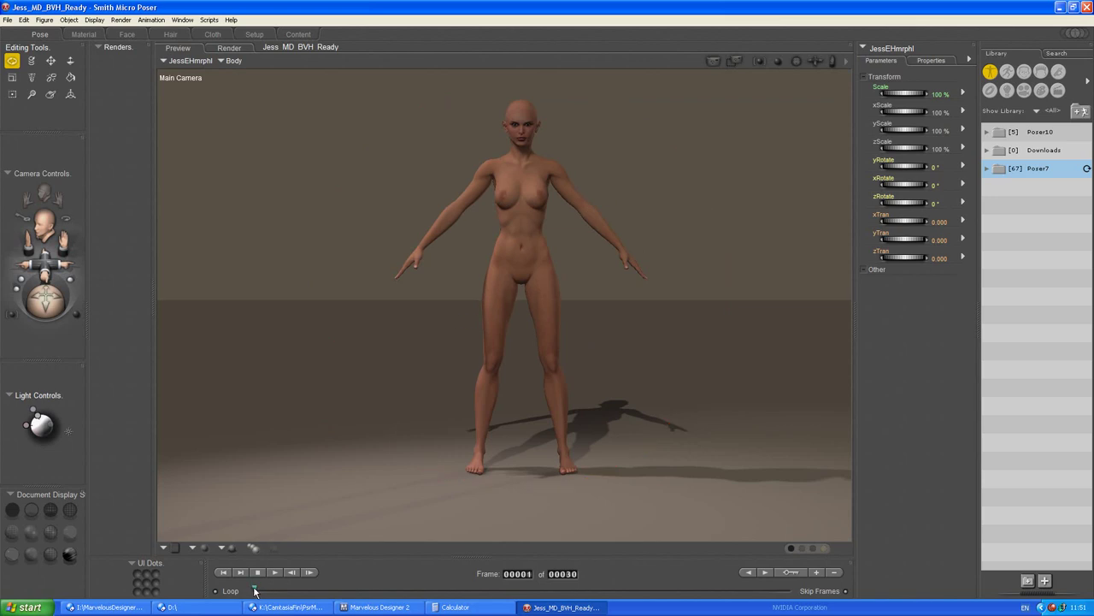
pyautogui.moveTo(255, 590); pyautogui.dragTo(418, 590)
pyautogui.moveTo(420, 591); pyautogui.dragTo(493, 592)
# Import the JessNC2_Heels.bvh motion with automatic scaling and X-axis arm alignment
pyautogui.click(7, 20)
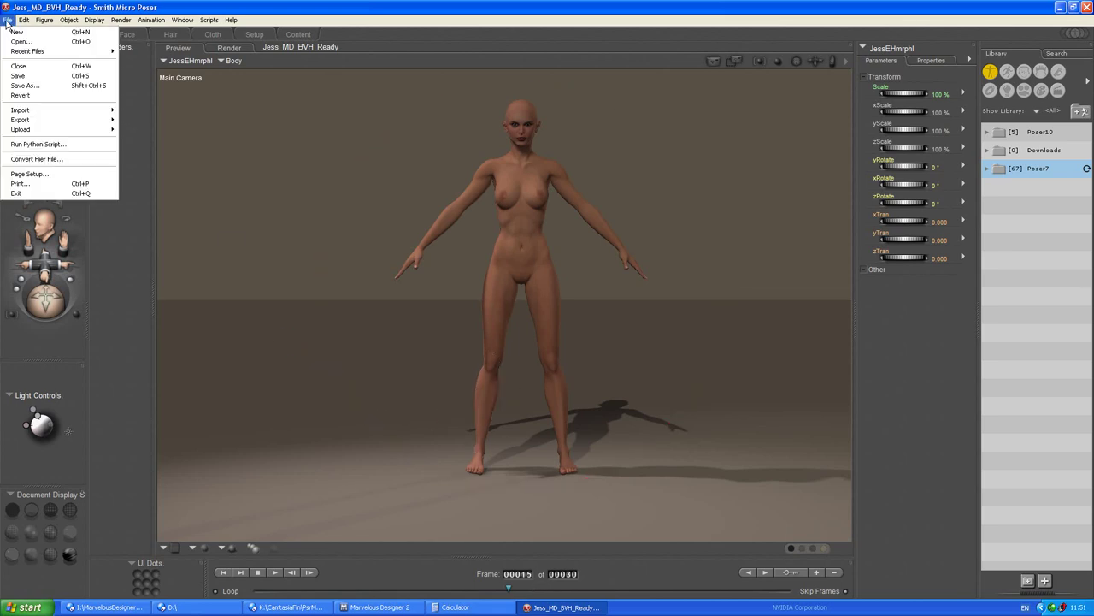
pyautogui.moveTo(40, 114)
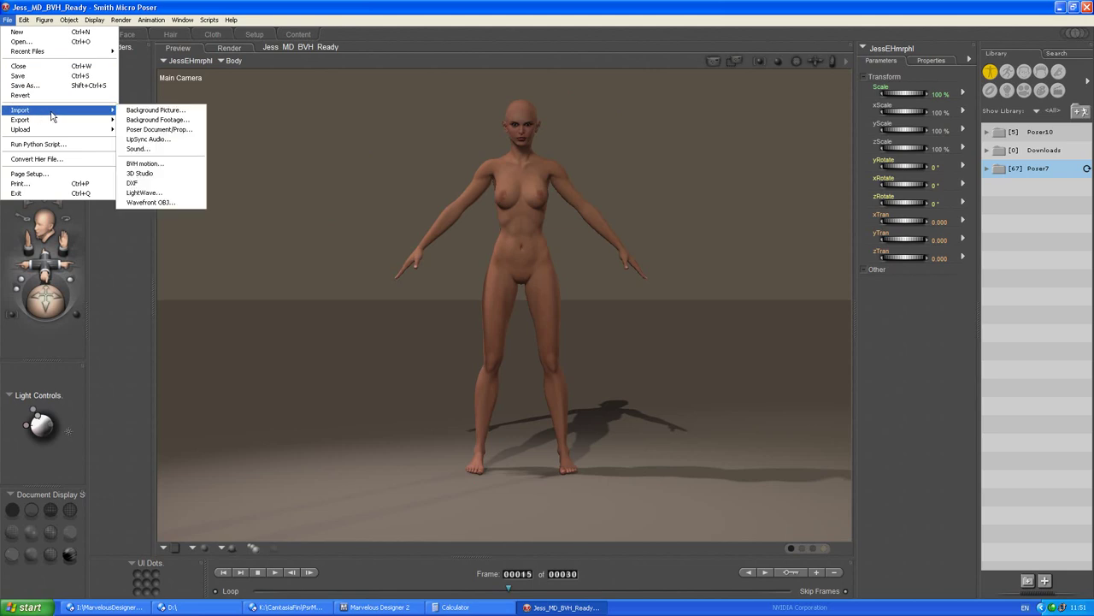
pyautogui.click(164, 165)
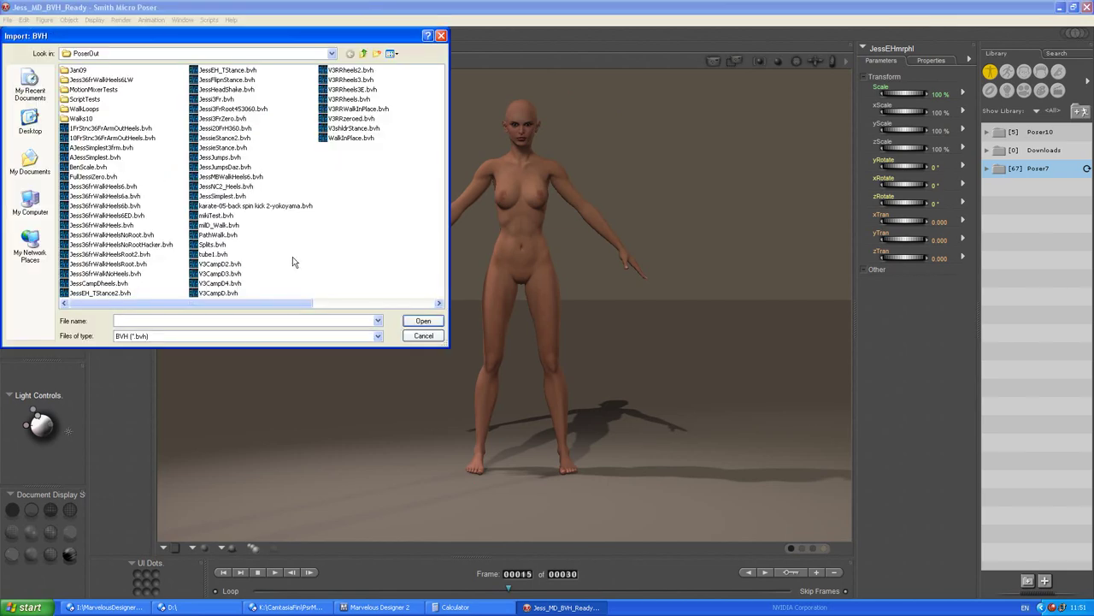
pyautogui.doubleClick(220, 187)
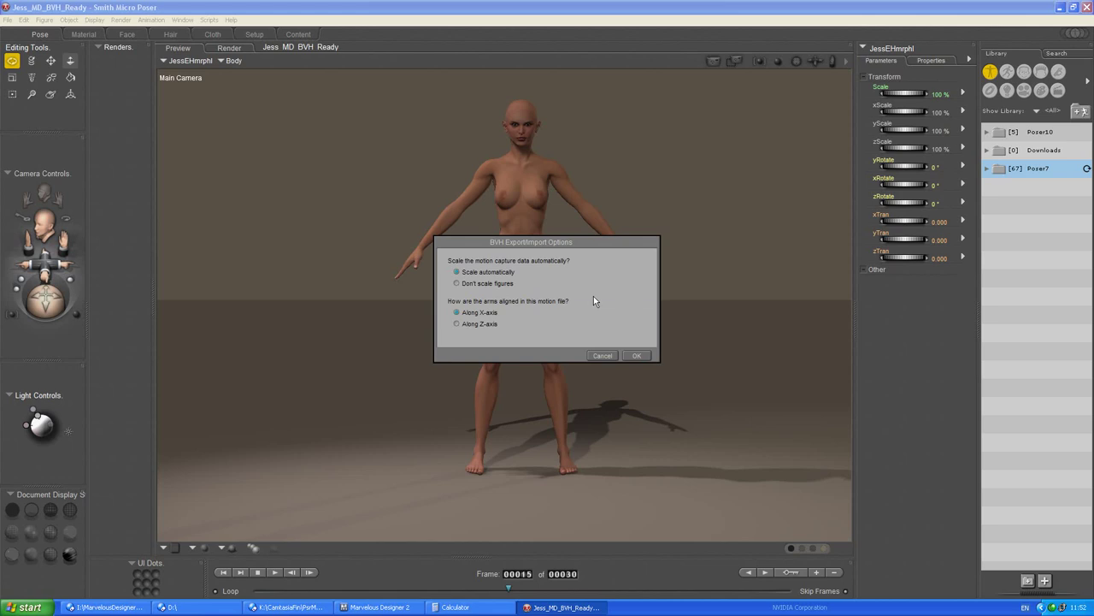
pyautogui.click(636, 355)
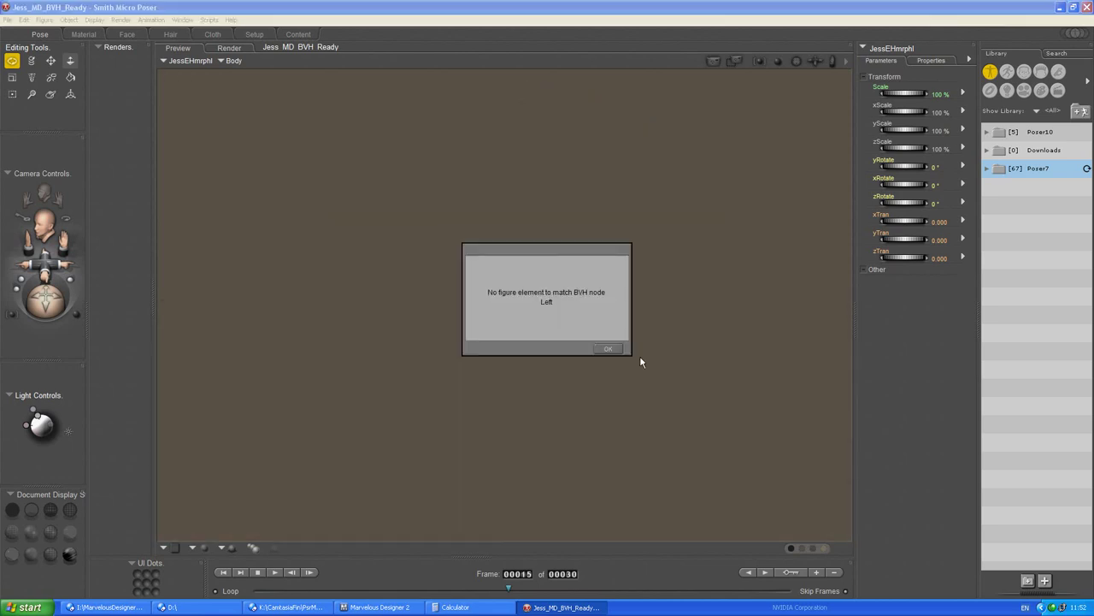
# Dismiss all the unmatched BVH node warnings to complete the motion import
pyautogui.click(608, 349)
pyautogui.click(608, 348)
pyautogui.click(608, 349)
pyautogui.click(608, 348)
pyautogui.click(608, 349)
pyautogui.click(608, 349)
pyautogui.click(607, 348)
pyautogui.click(607, 349)
pyautogui.click(608, 348)
pyautogui.click(608, 349)
pyautogui.click(608, 349)
pyautogui.click(608, 349)
pyautogui.click(608, 349)
pyautogui.click(608, 349)
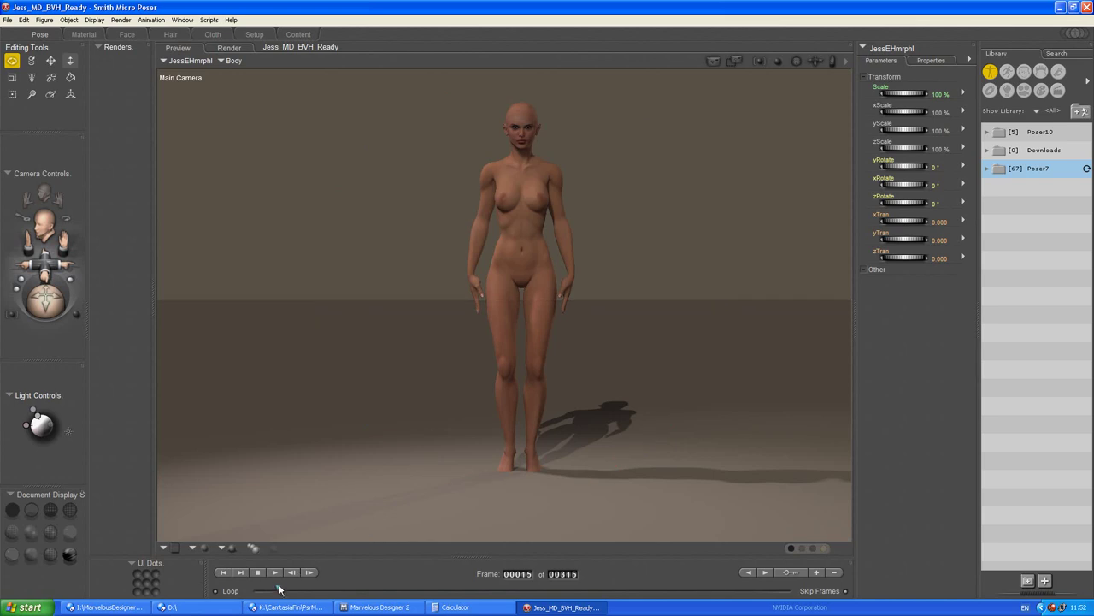
pyautogui.moveTo(279, 590); pyautogui.dragTo(252, 590)
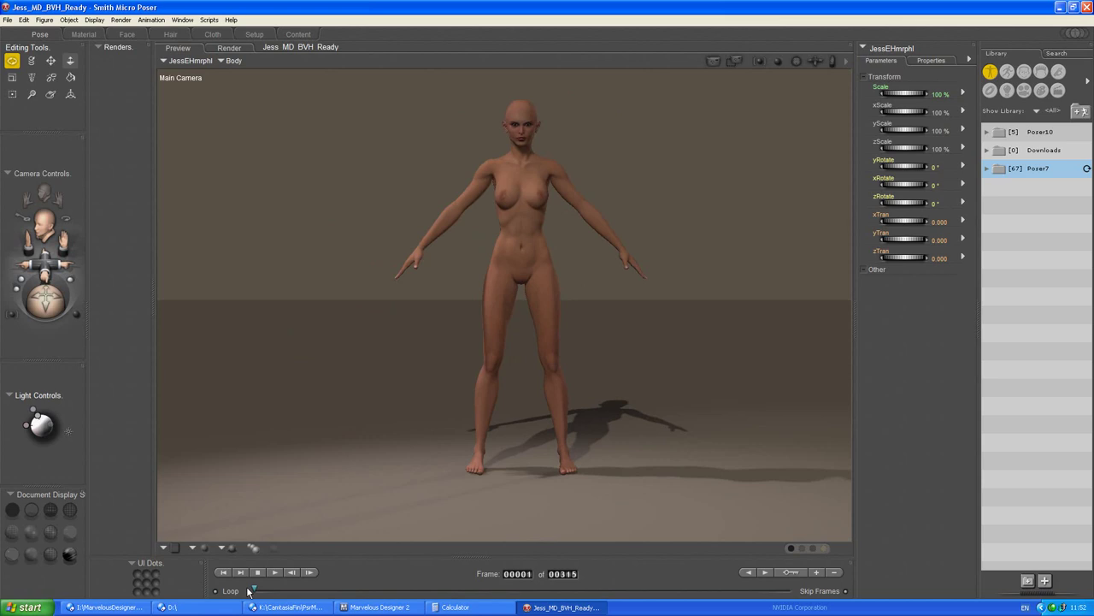
pyautogui.moveTo(250, 590)
pyautogui.mouseDown()
pyautogui.moveTo(294, 590)
pyautogui.moveTo(244, 588)
pyautogui.moveTo(256, 589)
pyautogui.mouseUp()
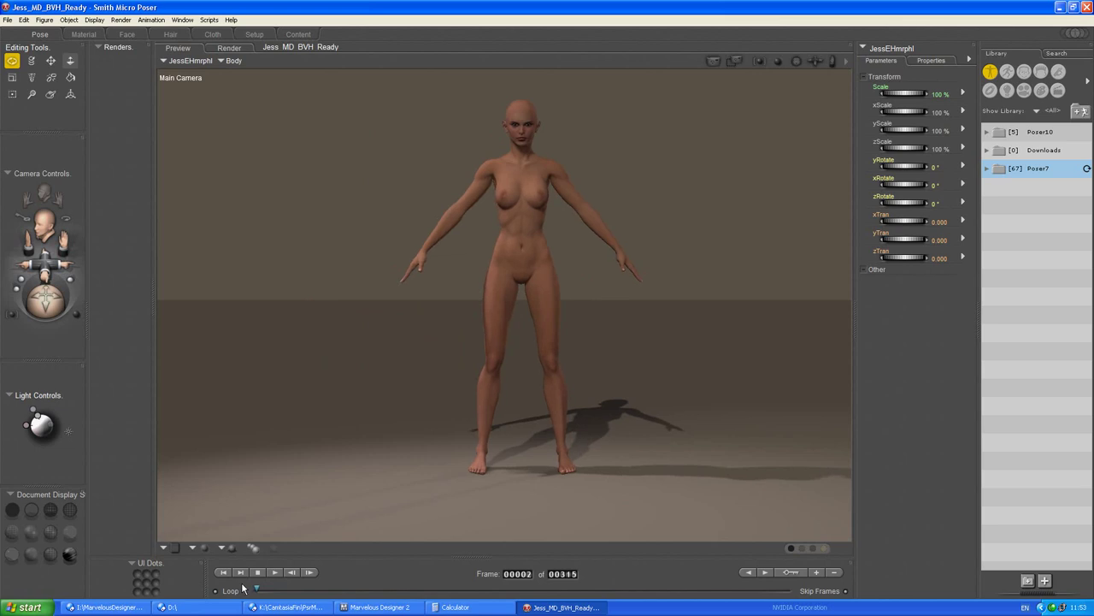
# Select the right shoulder and open its Bend graph showing frames 1–66
pyautogui.click(485, 191)
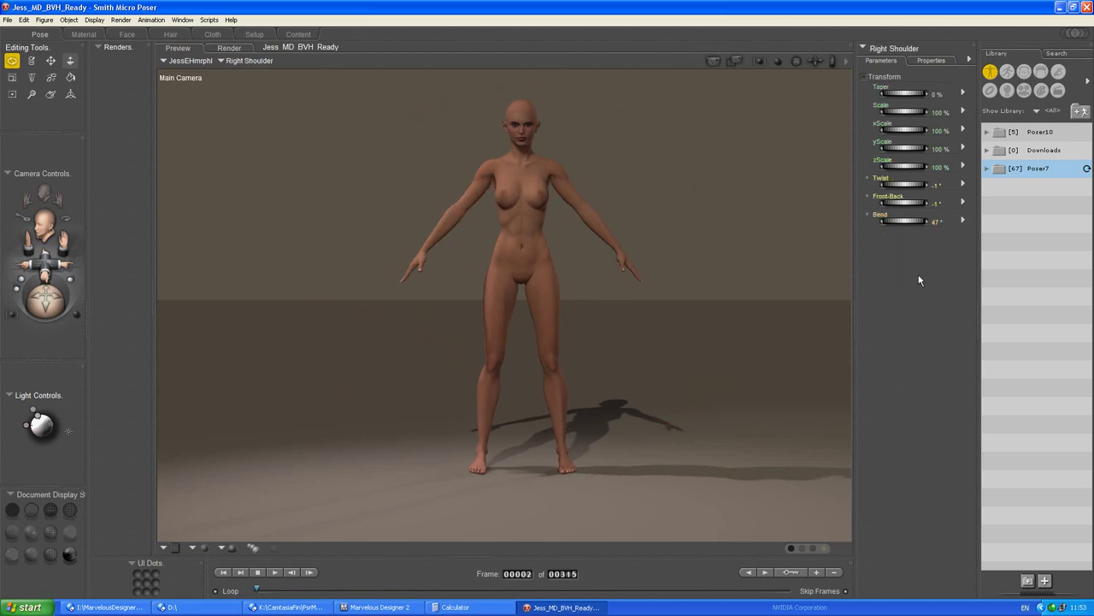
pyautogui.click(964, 221)
pyautogui.click(983, 243)
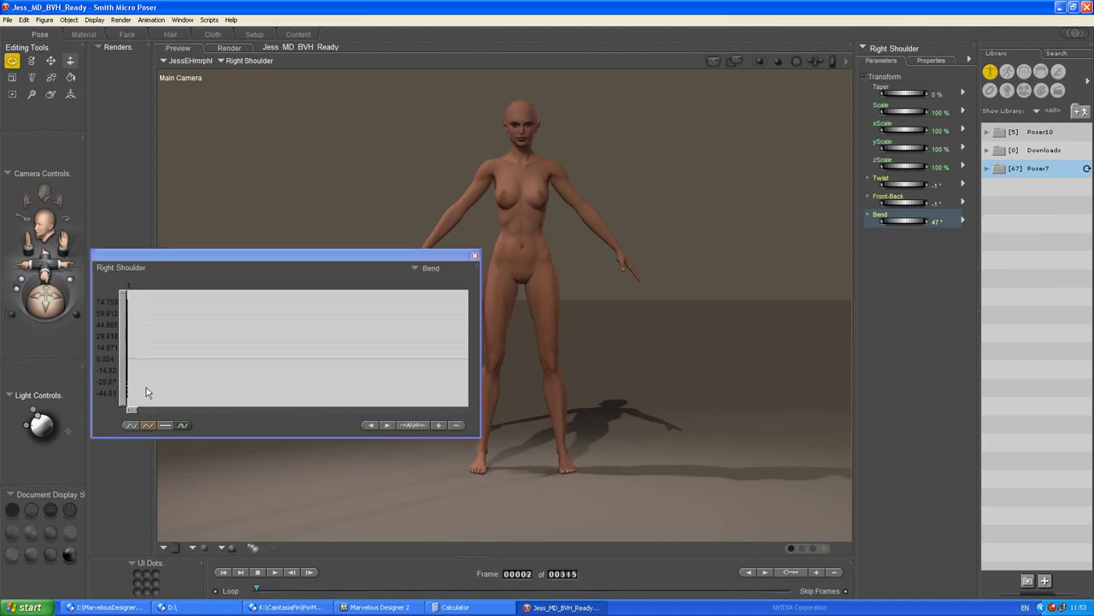
pyautogui.moveTo(135, 411); pyautogui.dragTo(213, 415)
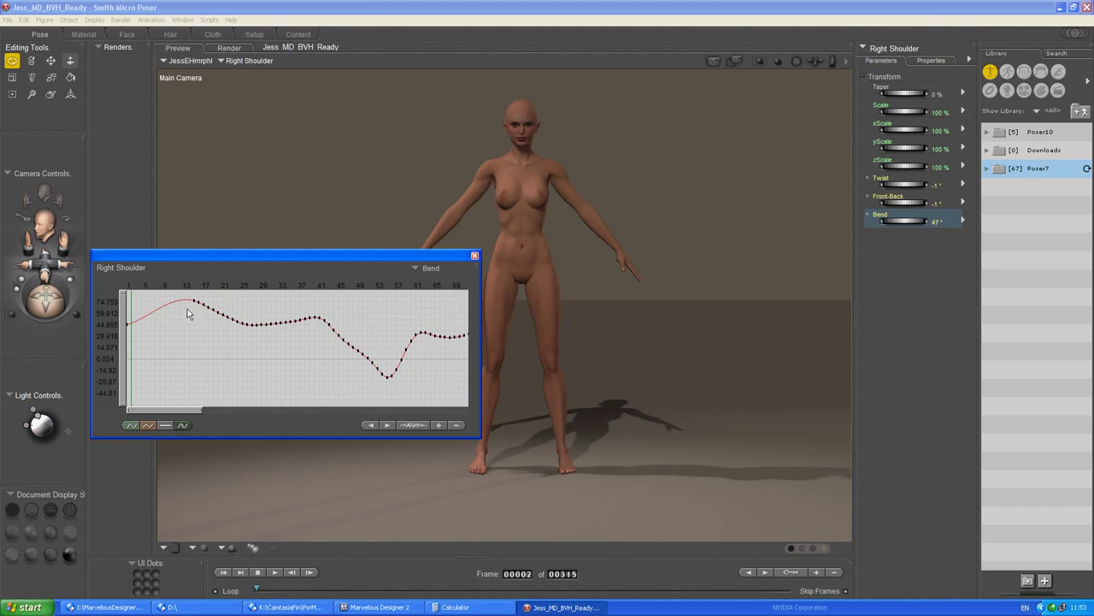
# Select the Bend keys around frames 13–22, cancelling the mistaken prompt to delete the figure
pyautogui.moveTo(189, 320); pyautogui.dragTo(231, 321)
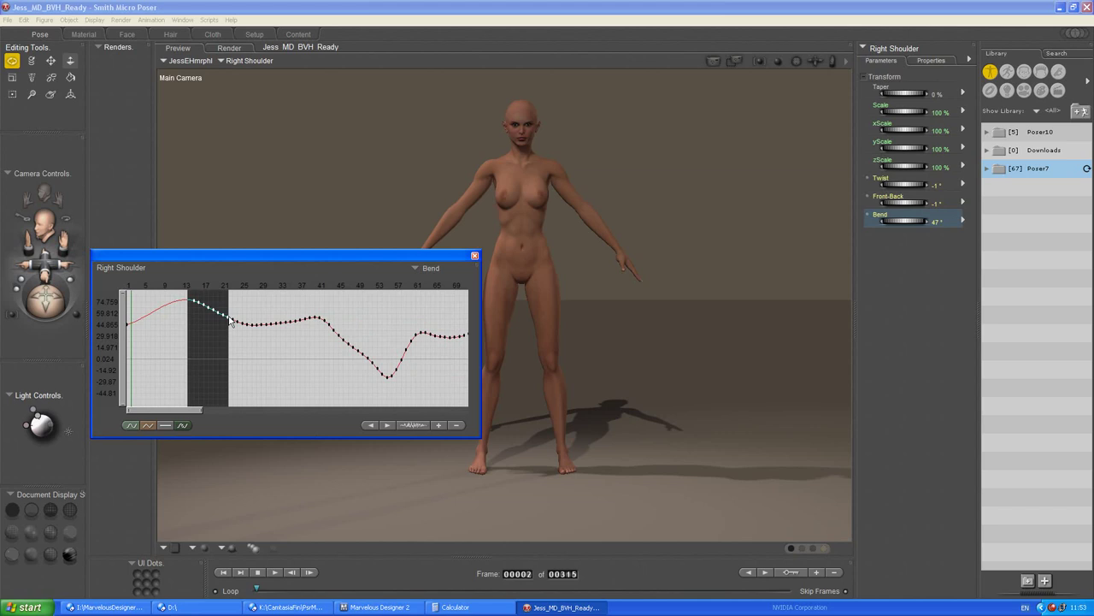
pyautogui.moveTo(257, 589)
pyautogui.mouseDown()
pyautogui.moveTo(303, 590)
pyautogui.moveTo(270, 590)
pyautogui.mouseUp()
pyautogui.press('Delete')
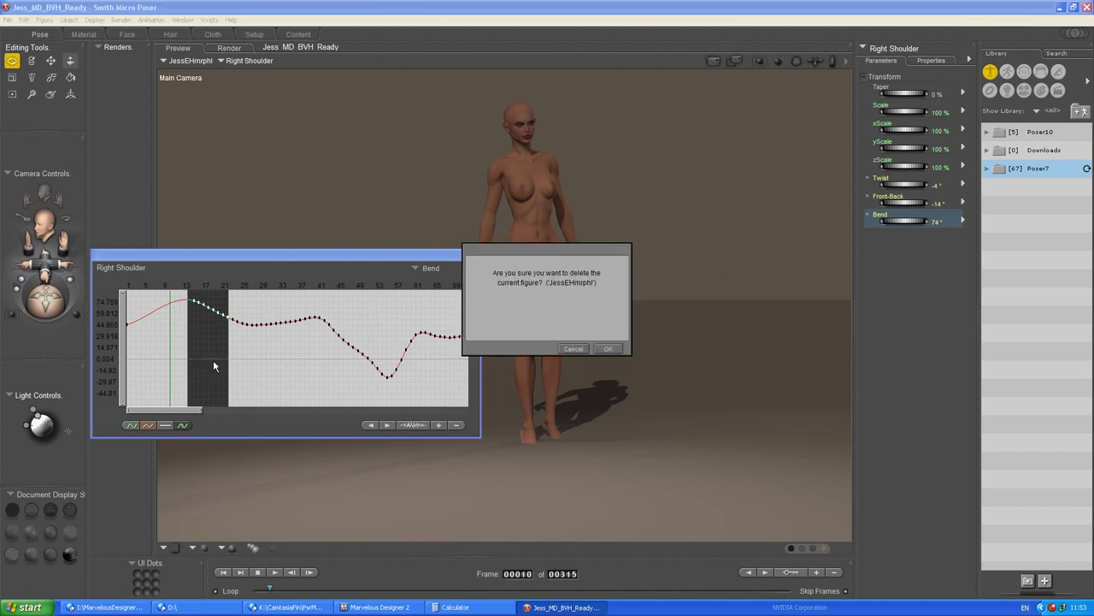
pyautogui.click(574, 349)
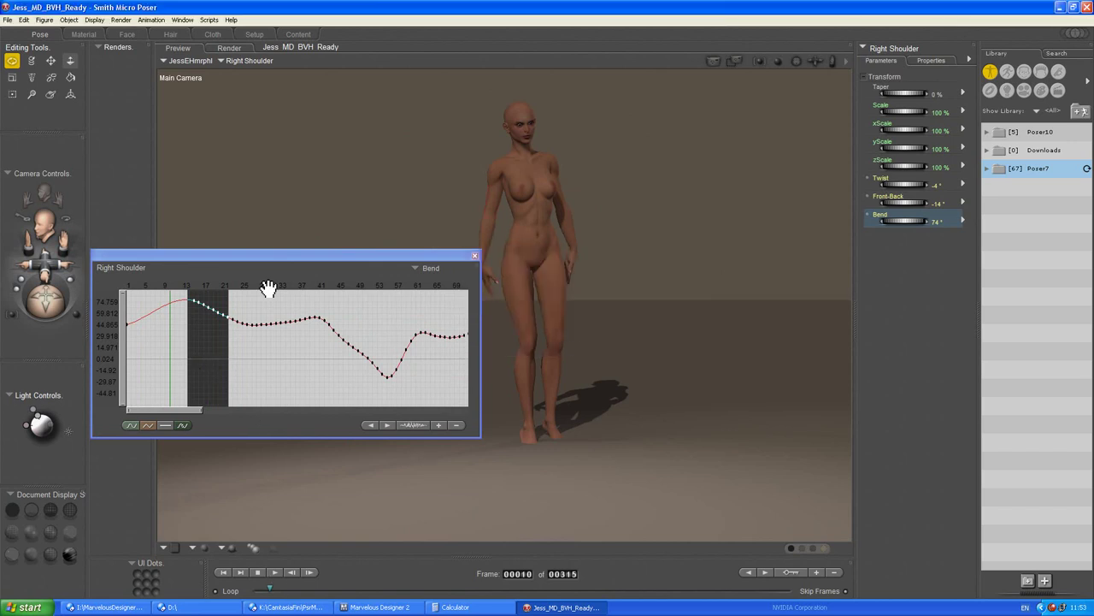
pyautogui.click(216, 256)
pyautogui.click(188, 340)
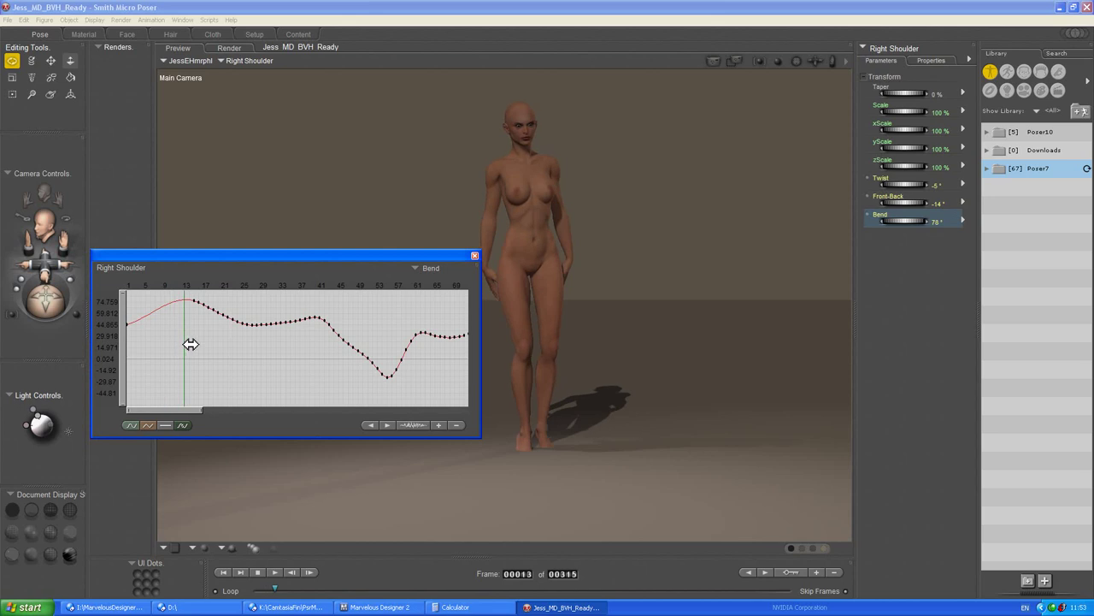
# Delete the right shoulder Bend keyframes from frame 13 to 21, check playback, and close the graph
pyautogui.moveTo(188, 341); pyautogui.dragTo(226, 346)
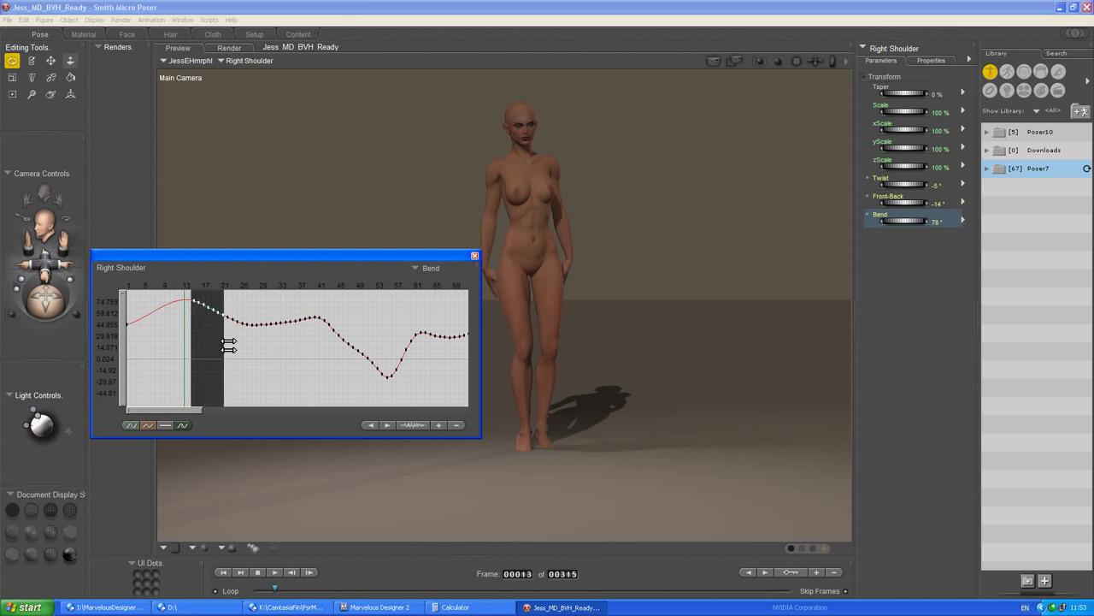
pyautogui.press('Delete')
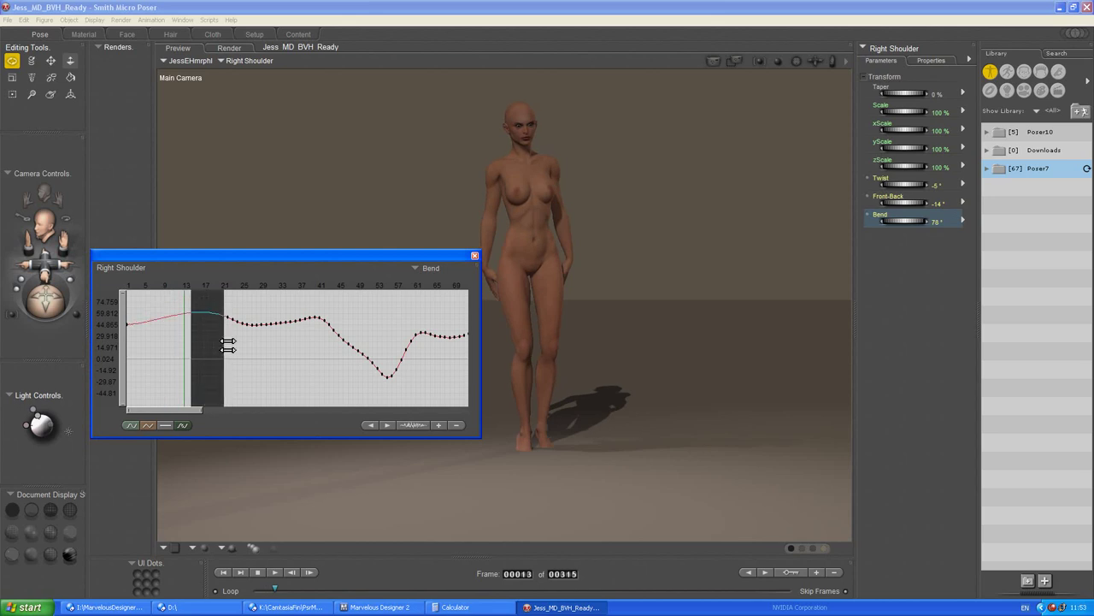
pyautogui.click(274, 588)
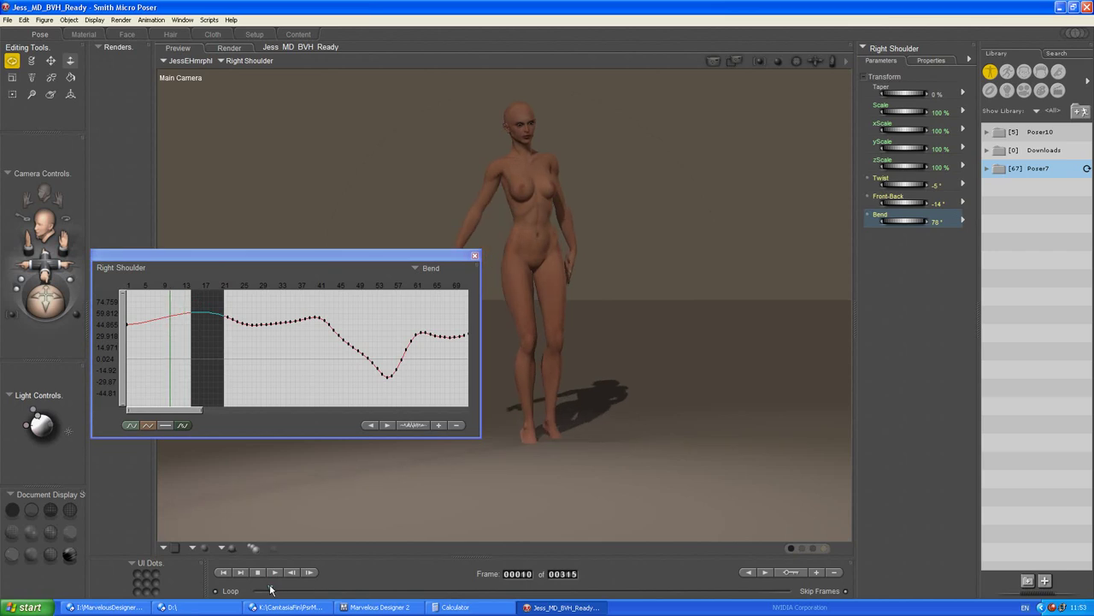
pyautogui.moveTo(278, 588)
pyautogui.mouseDown()
pyautogui.moveTo(290, 588)
pyautogui.moveTo(252, 588)
pyautogui.mouseUp()
pyautogui.click(476, 256)
# Select the left shoulder and open its Bend animation graph
pyautogui.click(571, 198)
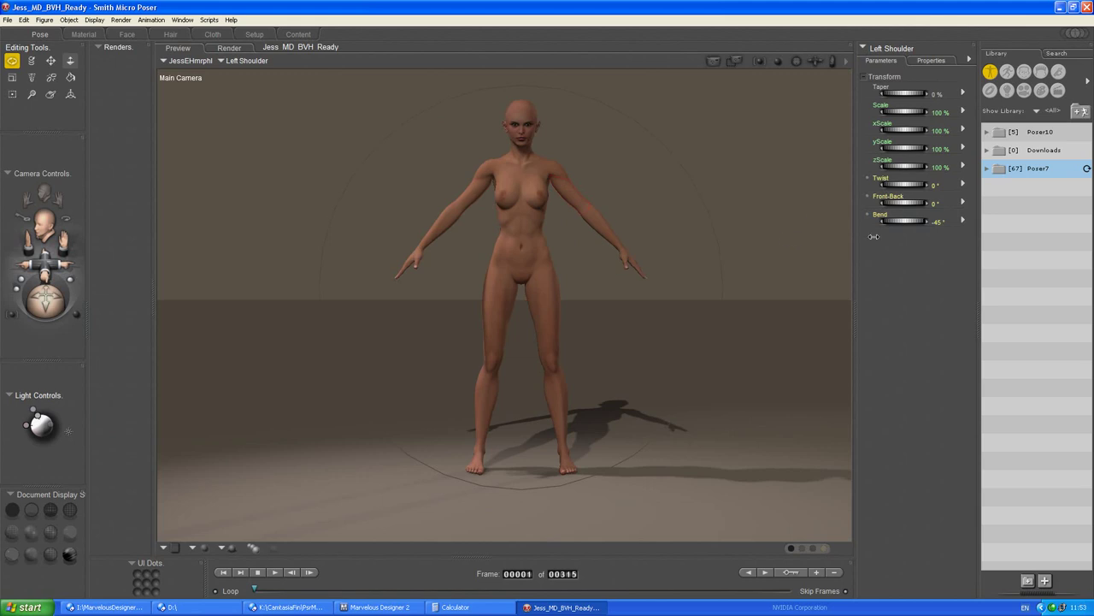
pyautogui.click(964, 221)
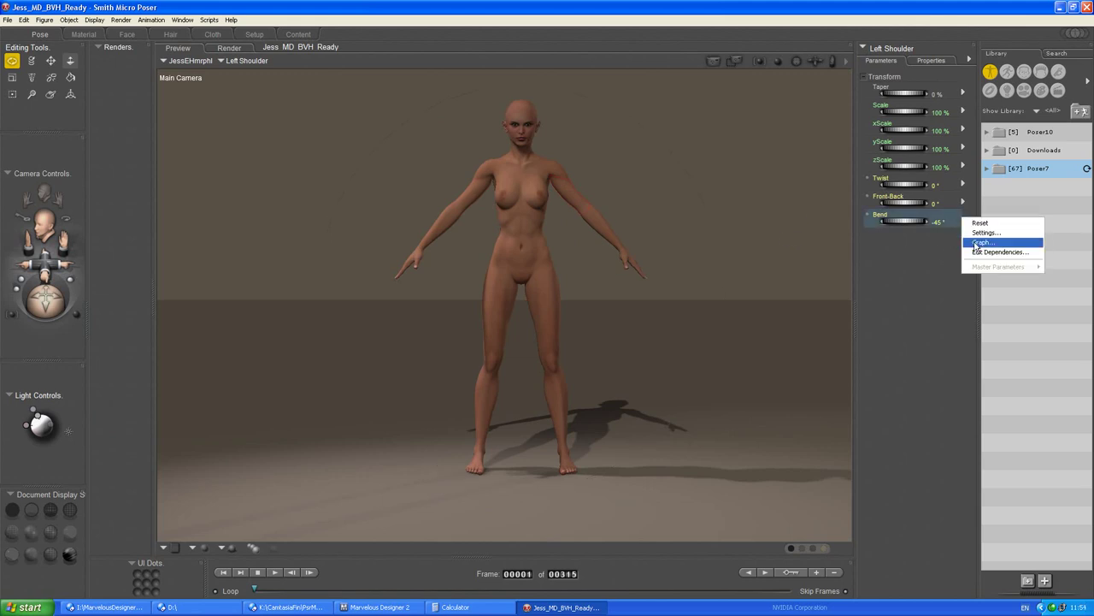
pyautogui.click(979, 239)
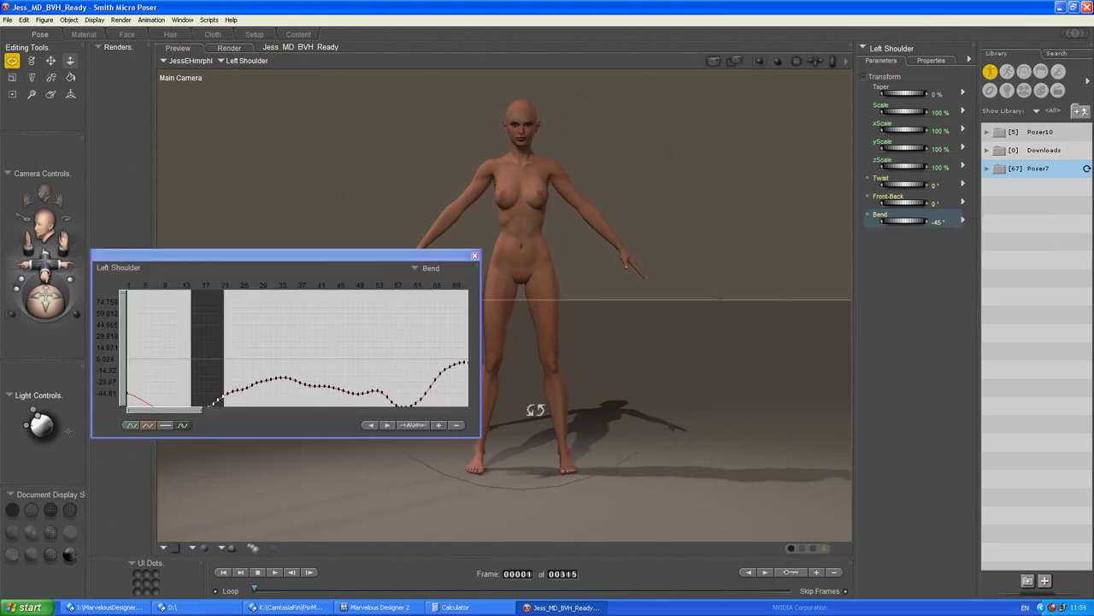
pyautogui.click(124, 340)
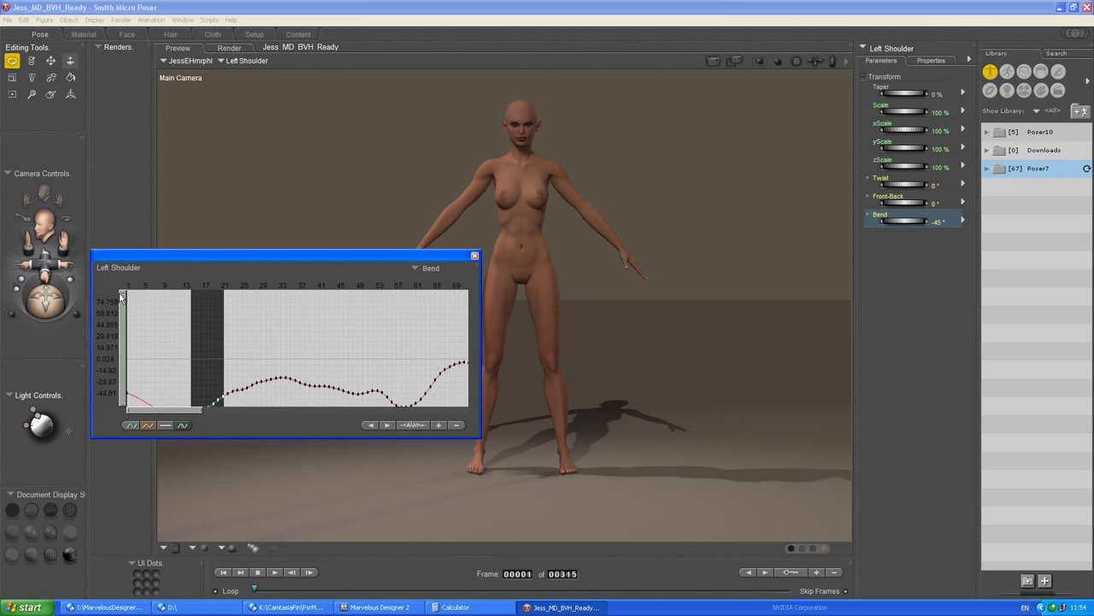
pyautogui.moveTo(130, 293); pyautogui.dragTo(124, 348)
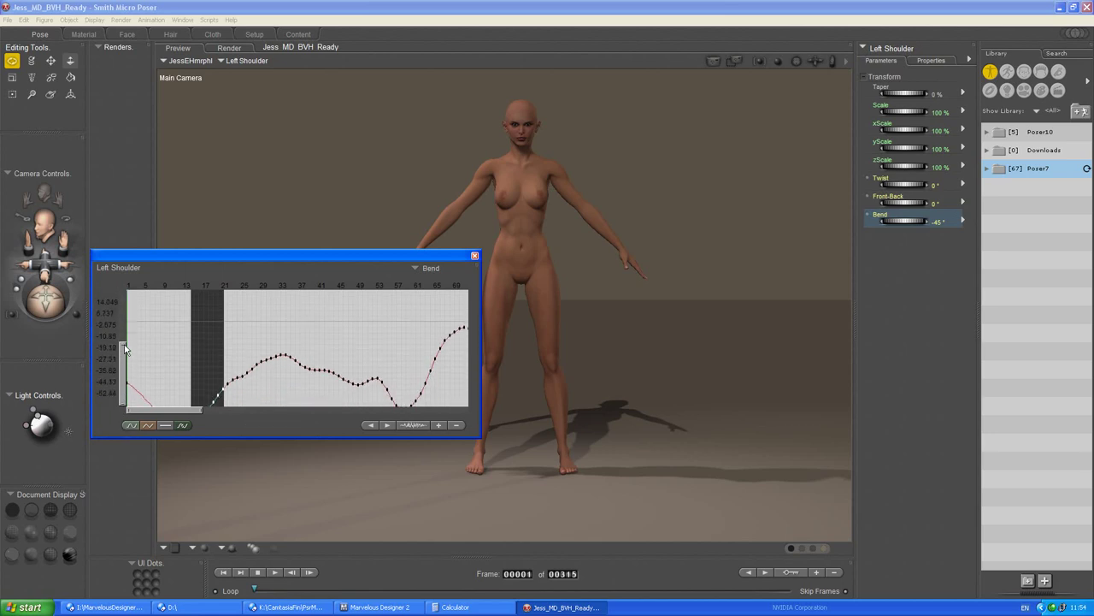
# Delete the left shoulder Bend keyframes from frame 8 to 21 and rewind to frame 1
pyautogui.click(160, 336)
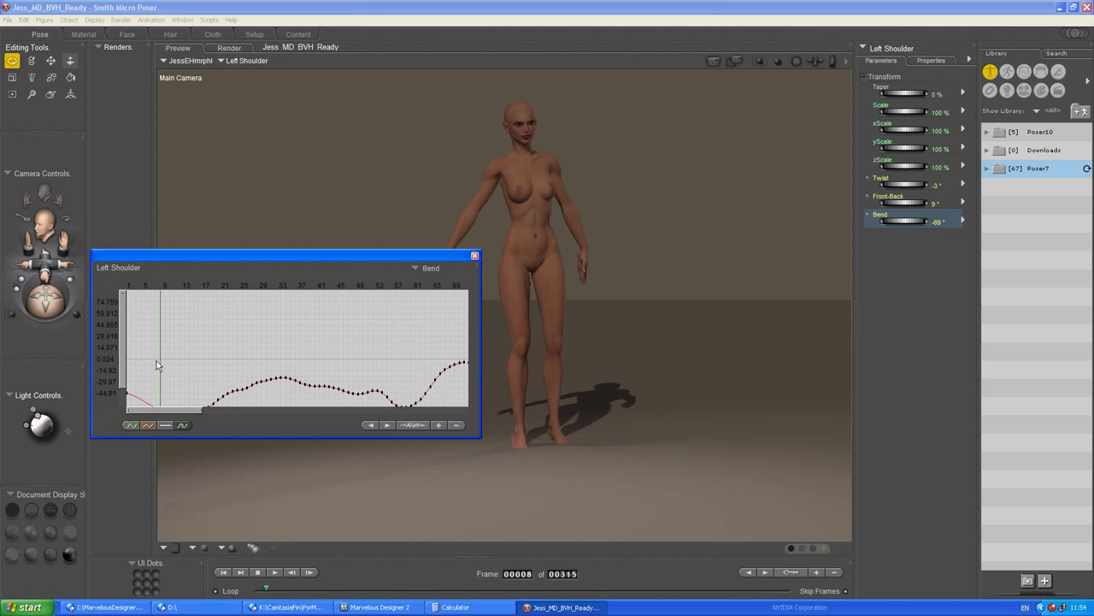
pyautogui.moveTo(157, 365); pyautogui.dragTo(229, 376)
pyautogui.press('Delete')
pyautogui.click(475, 256)
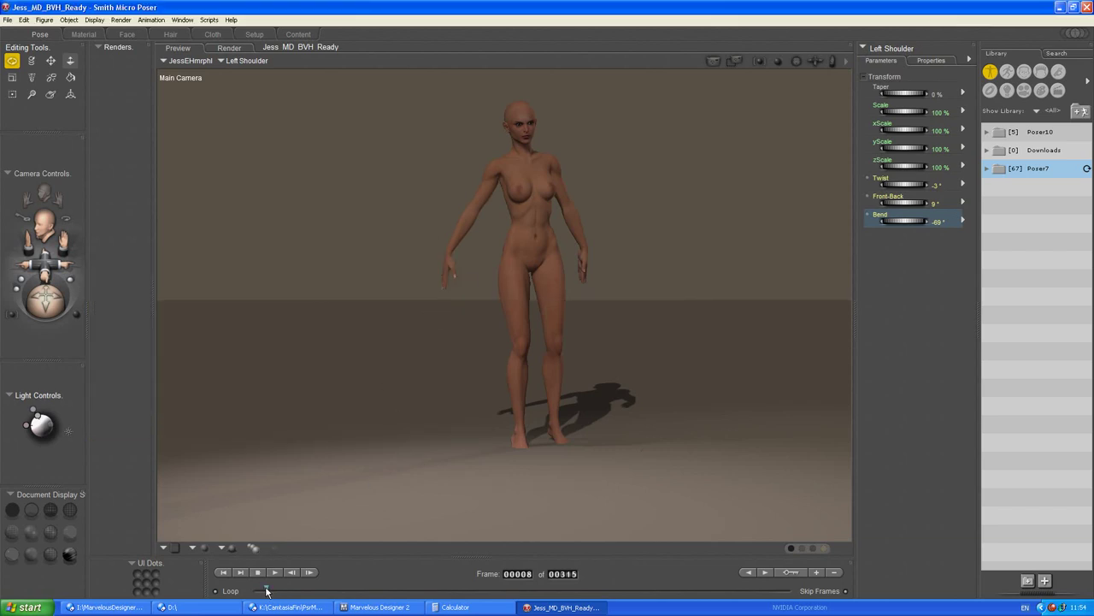
pyautogui.moveTo(267, 591); pyautogui.dragTo(414, 594)
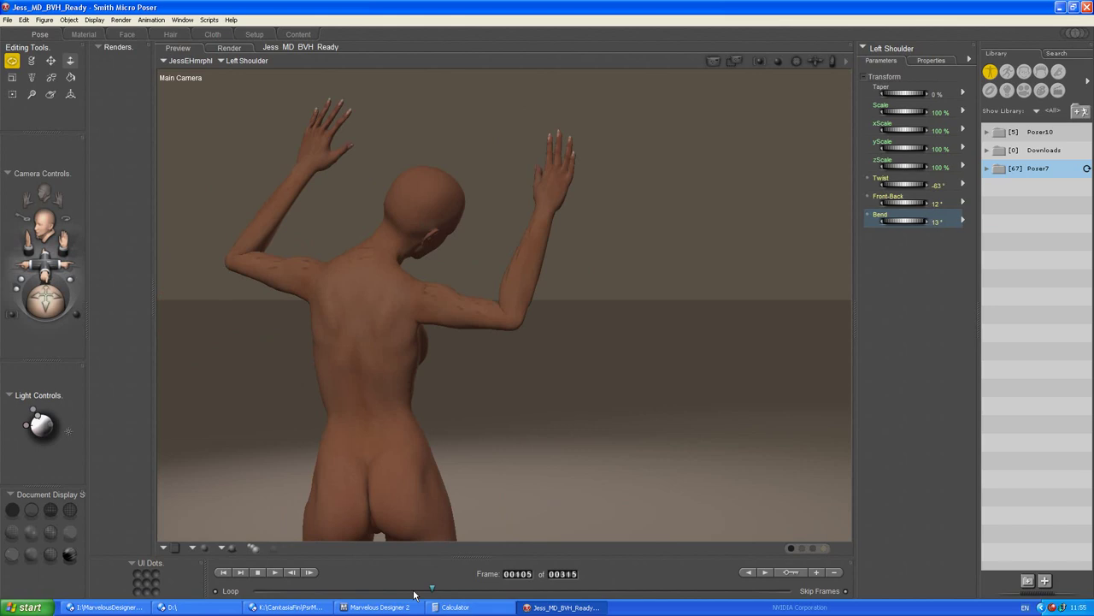
# Change the total frame count from 105 to 110 and drag the timeline back to frame 1
pyautogui.click(566, 573)
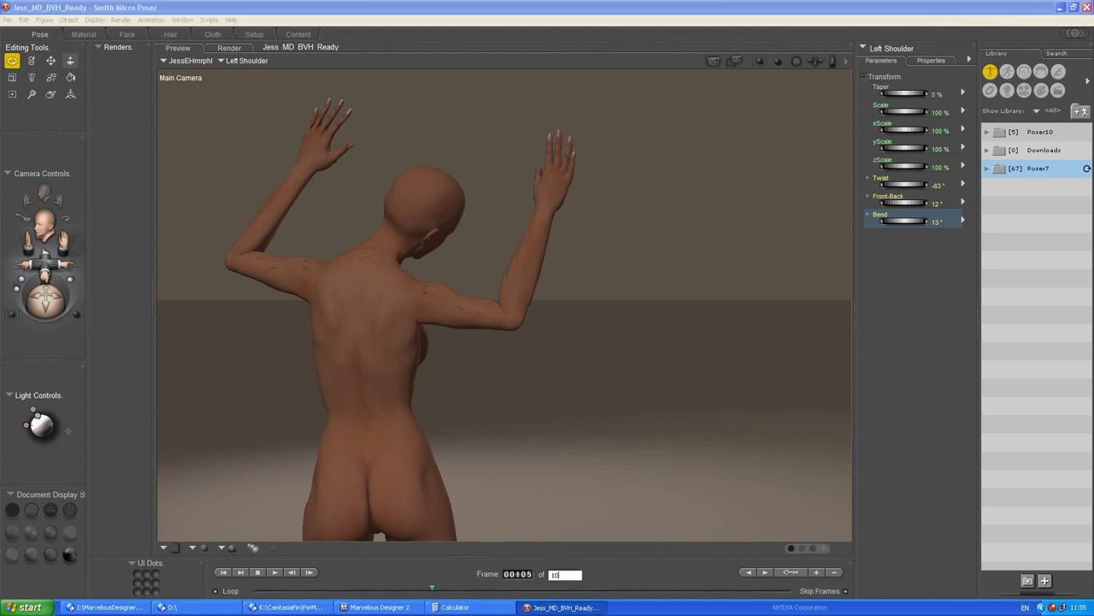
pyautogui.write('105')
pyautogui.press('Return')
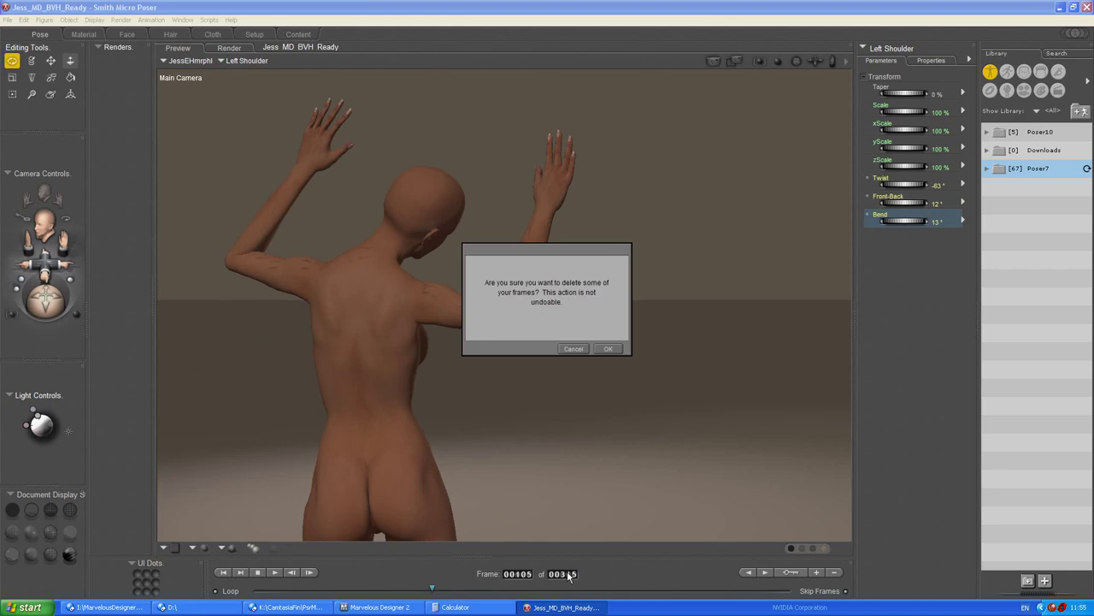
pyautogui.press('Return')
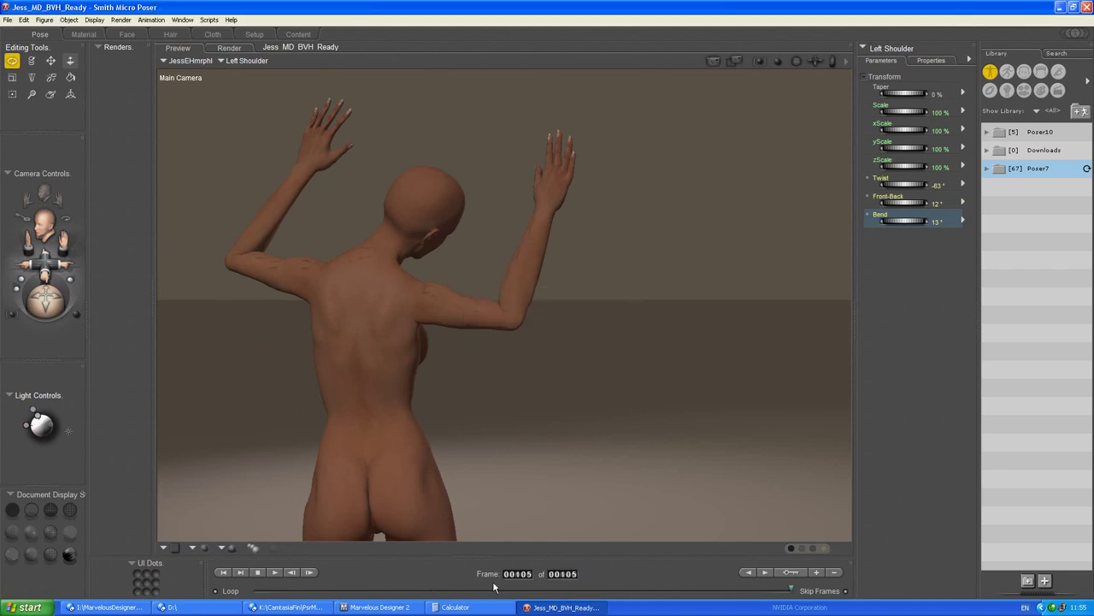
pyautogui.click(569, 575)
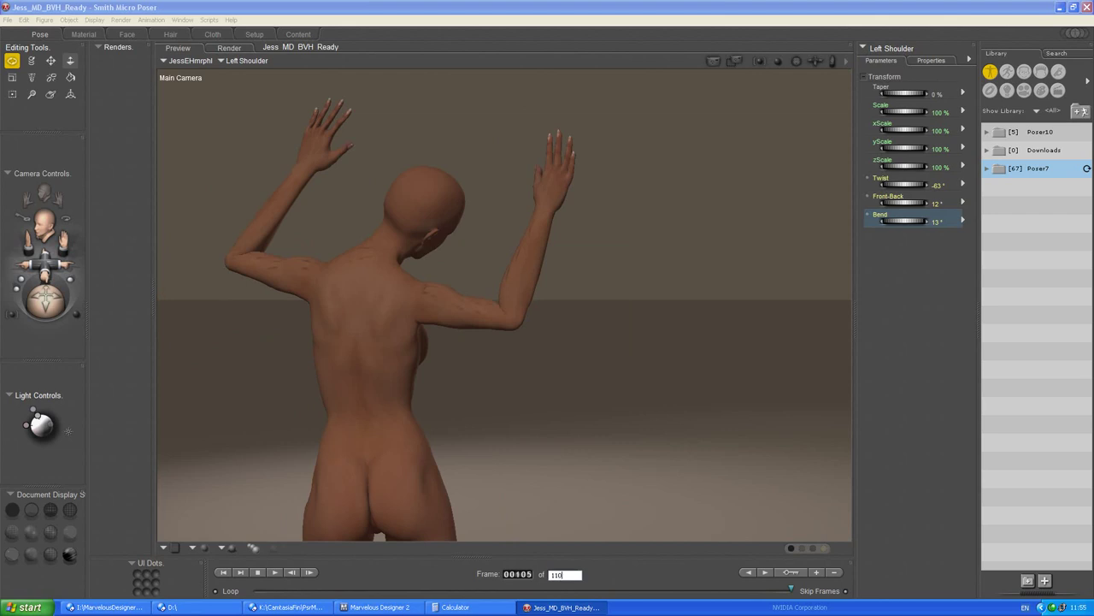
pyautogui.press('Return')
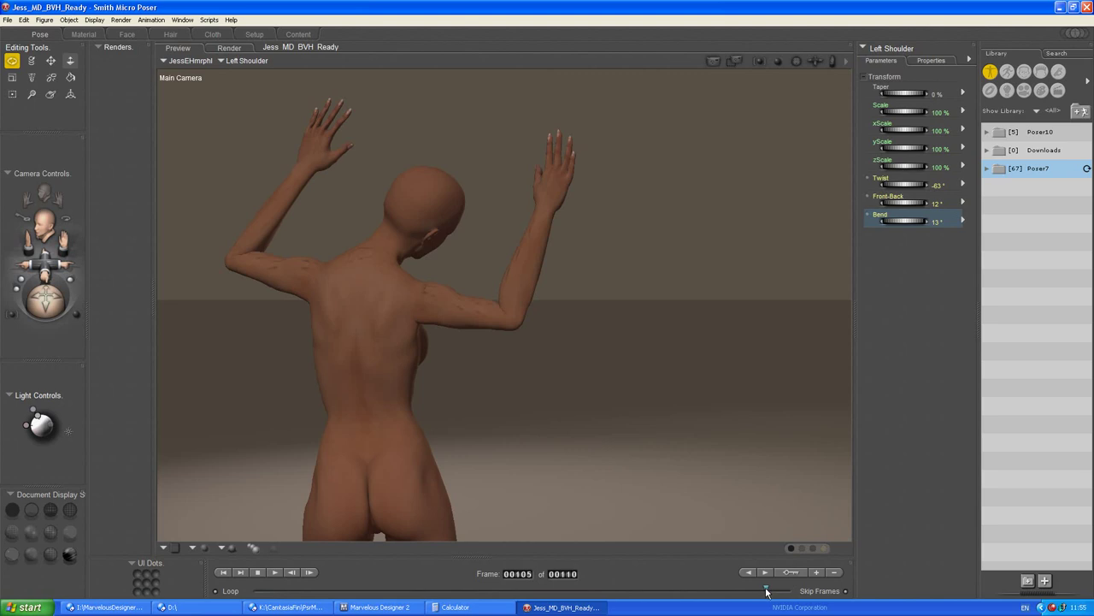
pyautogui.moveTo(775, 591); pyautogui.dragTo(248, 591)
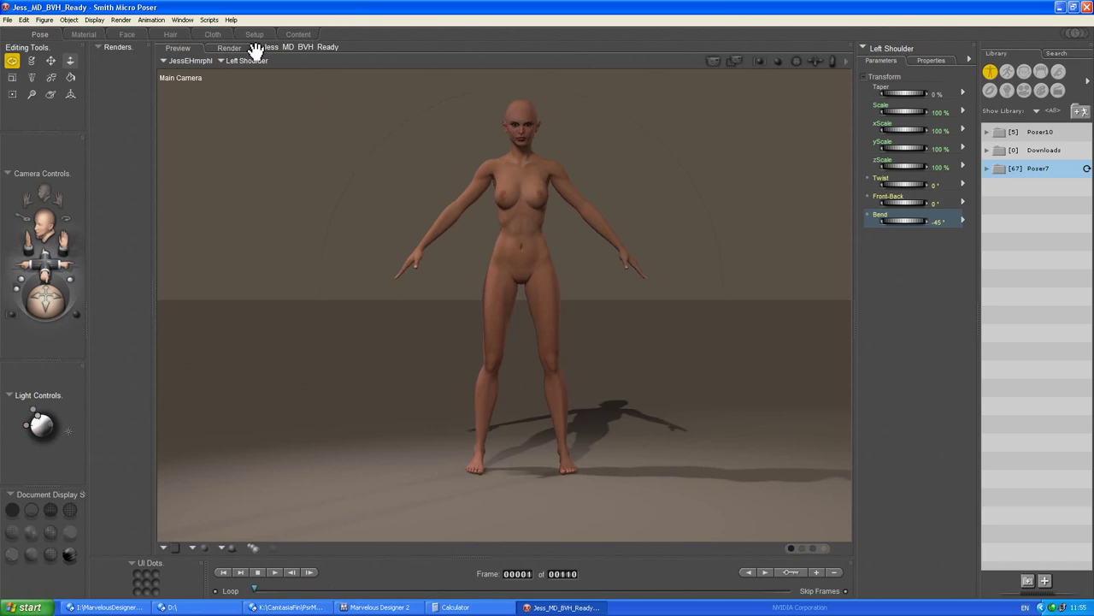
# Switch the viewport to the Posing Camera, then scrub to frame 22 and orbit to preview the walk
pyautogui.rightClick(181, 81)
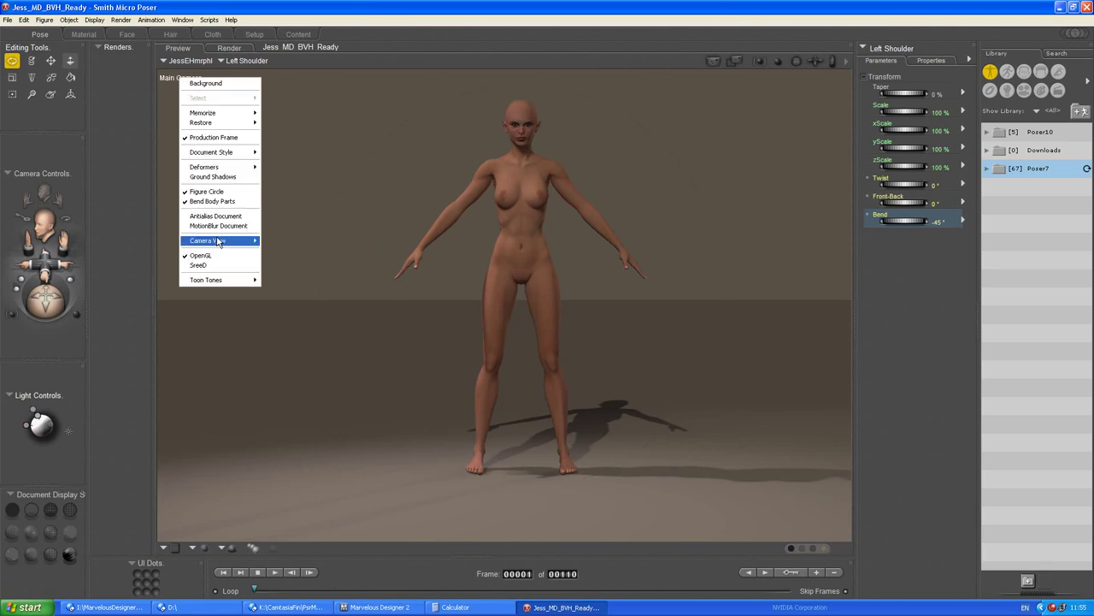
pyautogui.moveTo(219, 240)
pyautogui.click(280, 262)
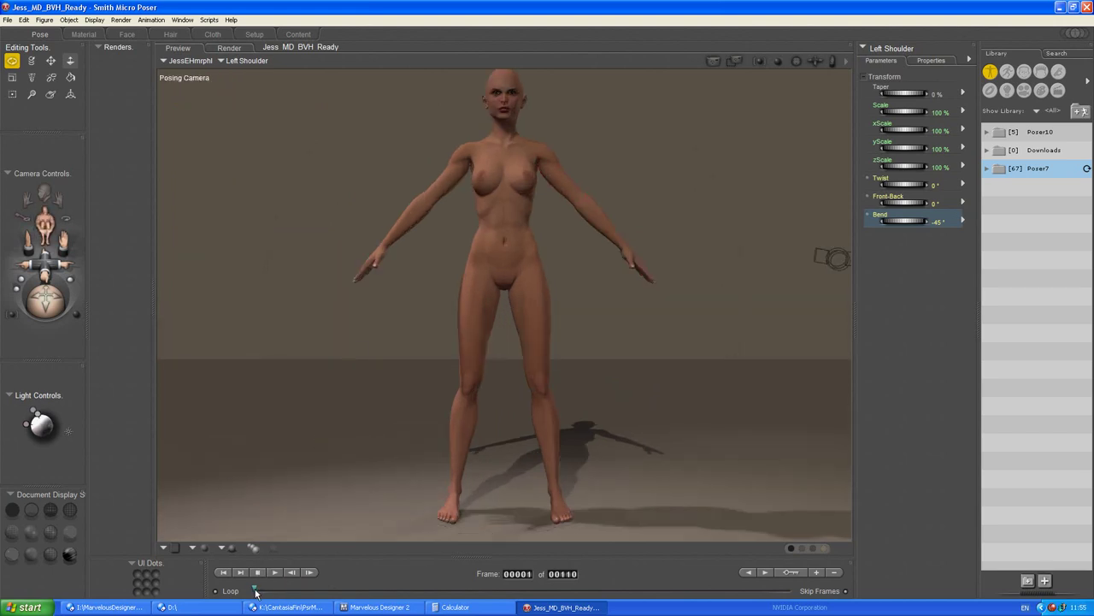
pyautogui.moveTo(255, 591); pyautogui.dragTo(392, 592)
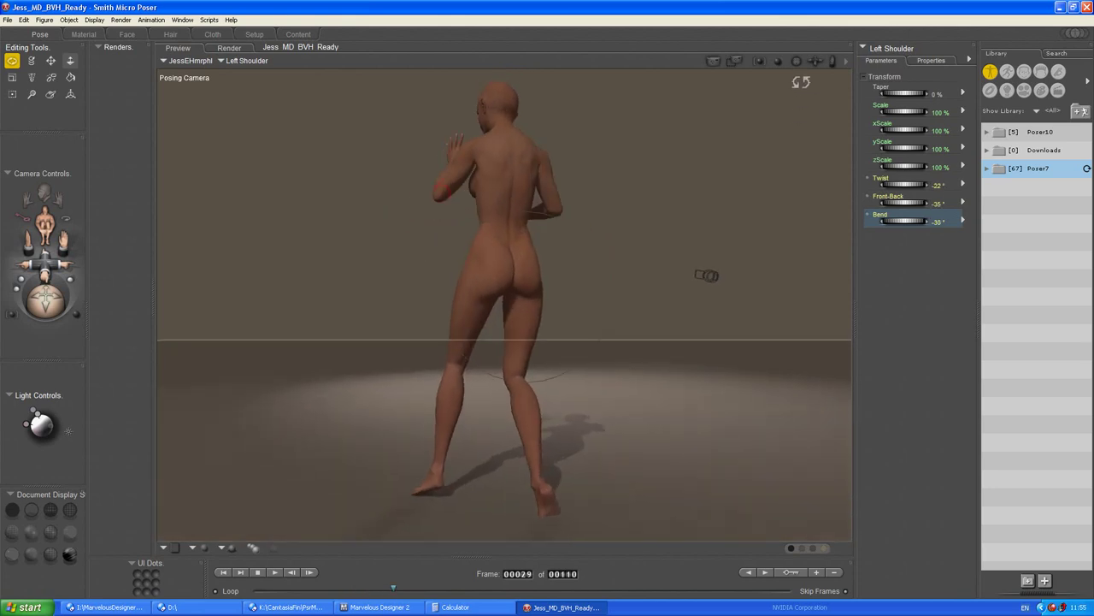
pyautogui.moveTo(797, 59); pyautogui.dragTo(872, 61)
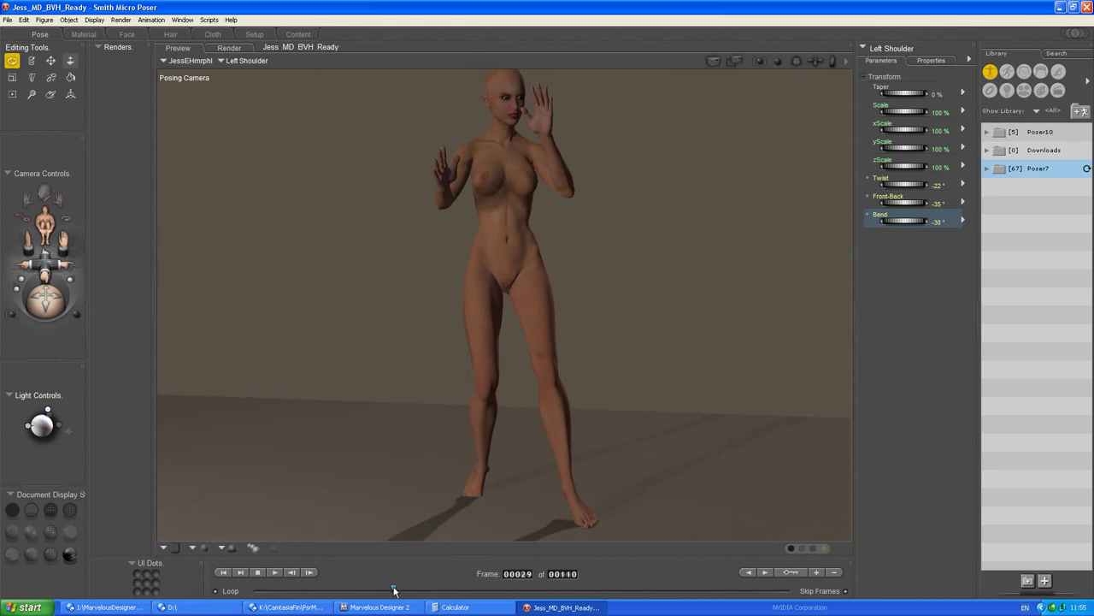
pyautogui.moveTo(391, 590); pyautogui.dragTo(248, 591)
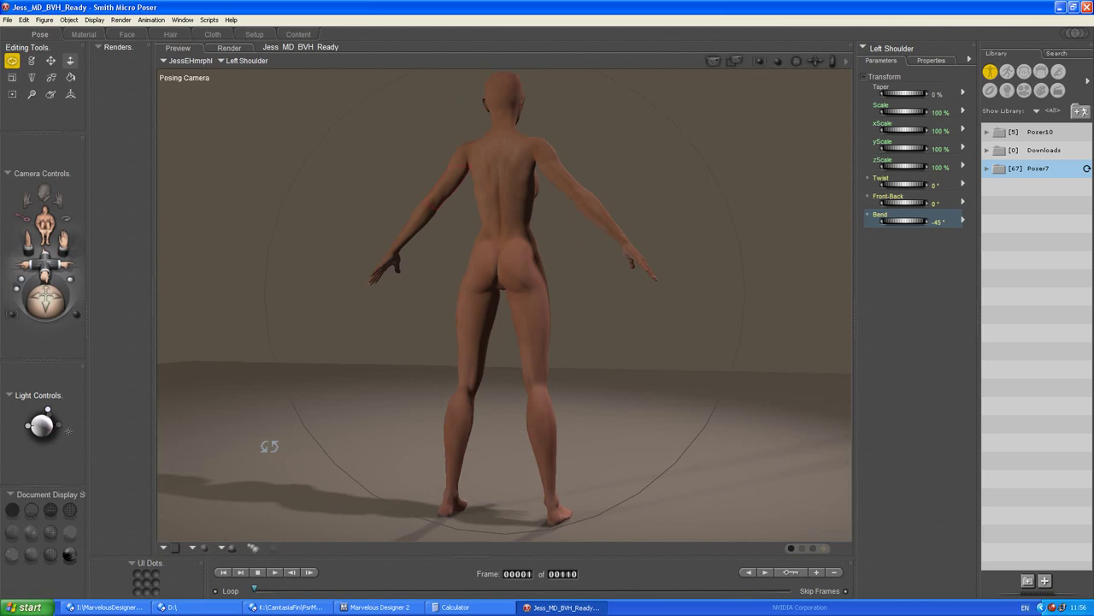
# Run the MDD_Export script and choose the JessEHmrphl figure for export
pyautogui.click(211, 20)
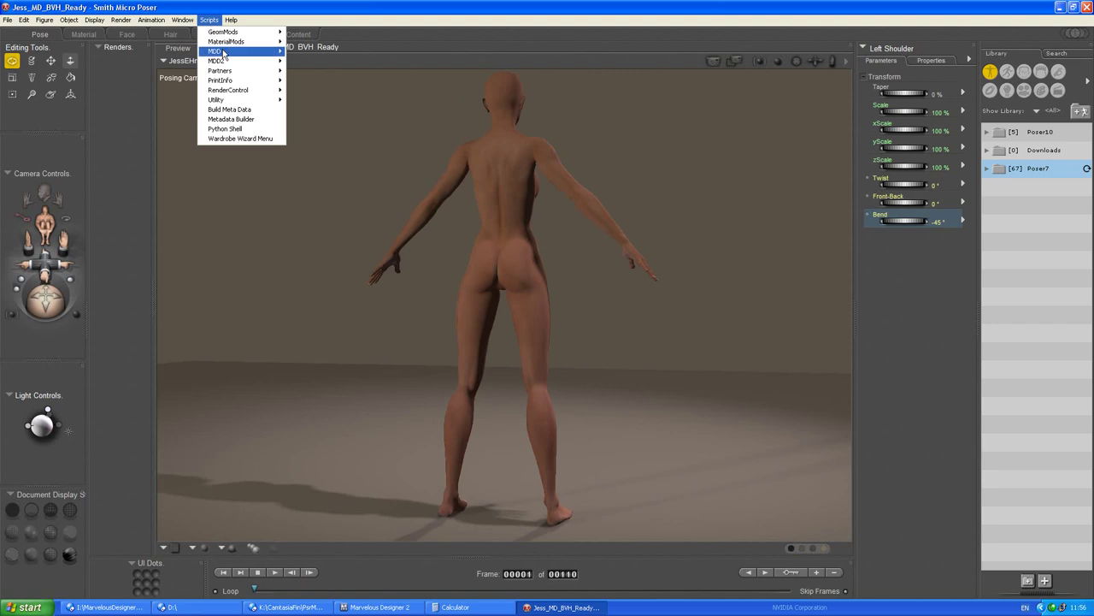
pyautogui.moveTo(225, 54)
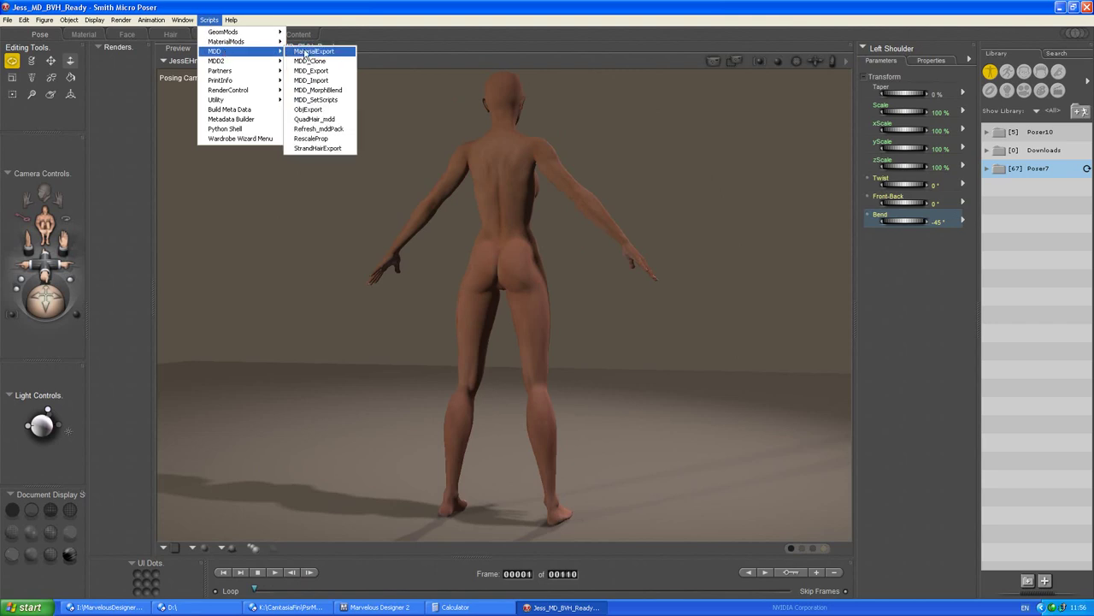
pyautogui.click(333, 74)
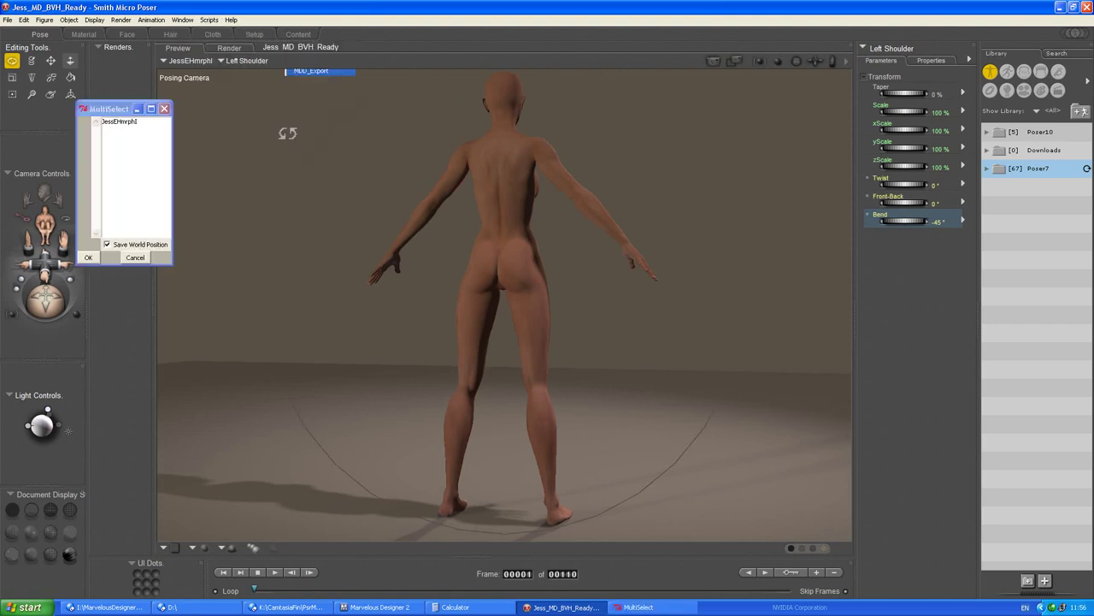
pyautogui.click(116, 124)
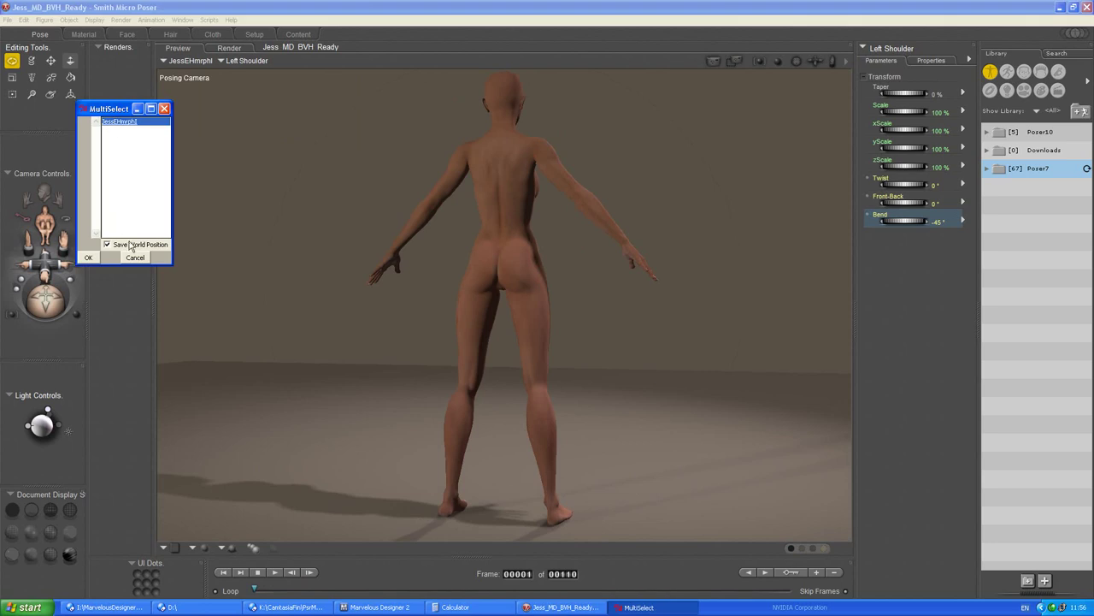
pyautogui.click(87, 257)
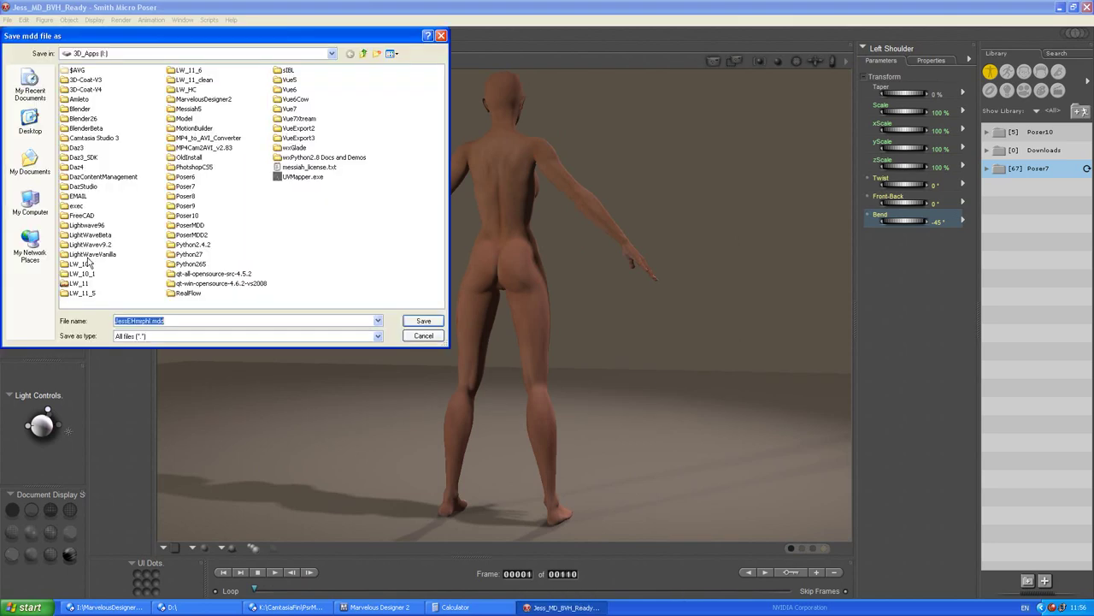
# Save JessEHmrphl.mdd into K:\MD_Test with default scale, then bring up Marvelous Designer 2
pyautogui.click(330, 54)
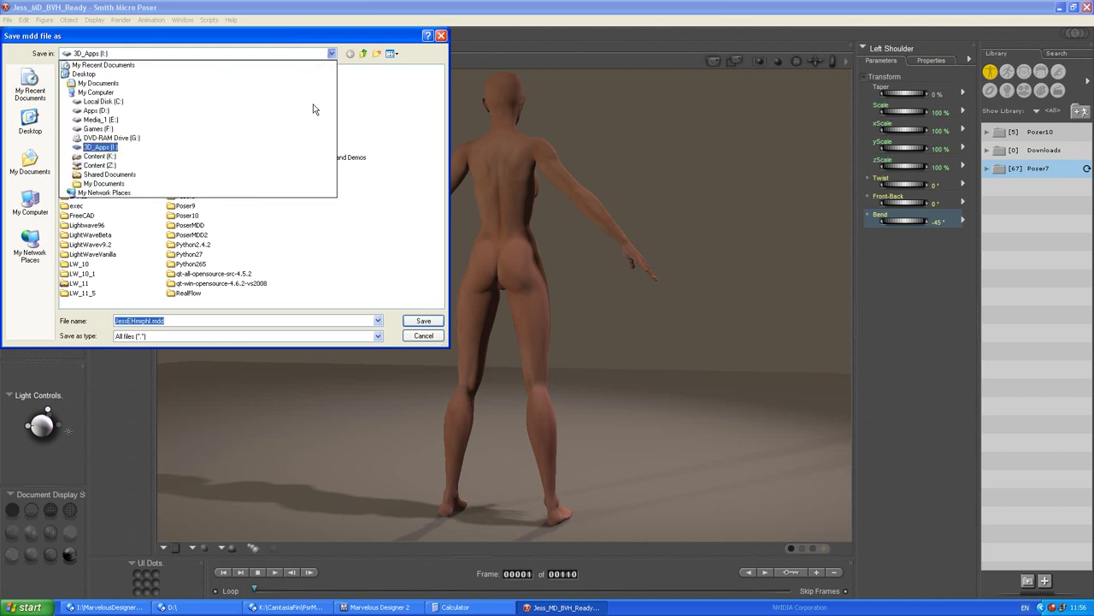
pyautogui.click(122, 158)
pyautogui.click(261, 174)
pyautogui.scroll(-3, 261, 175)
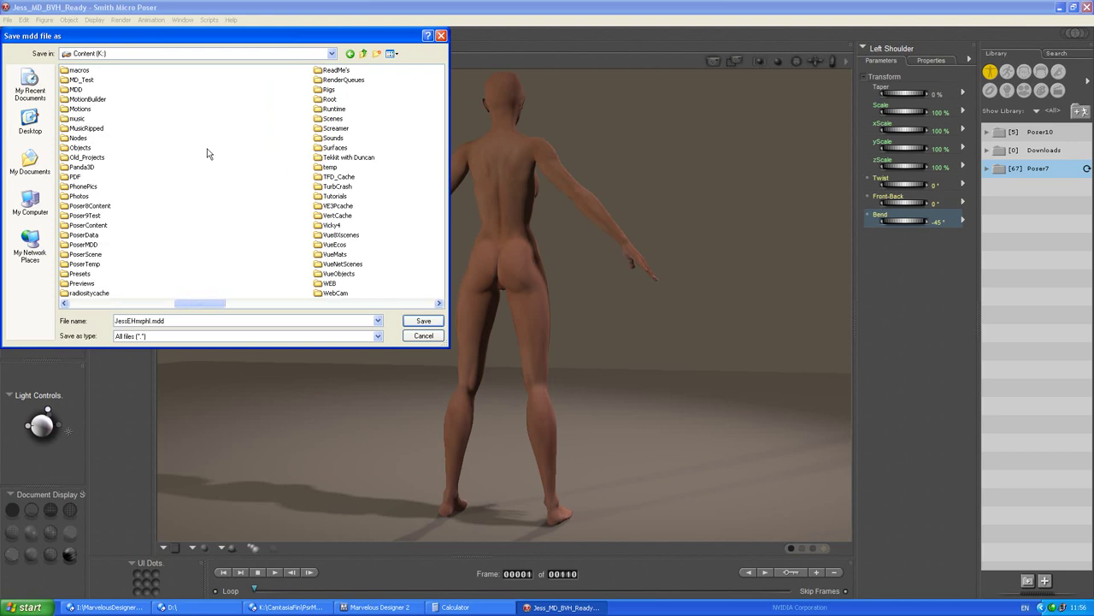
pyautogui.doubleClick(86, 80)
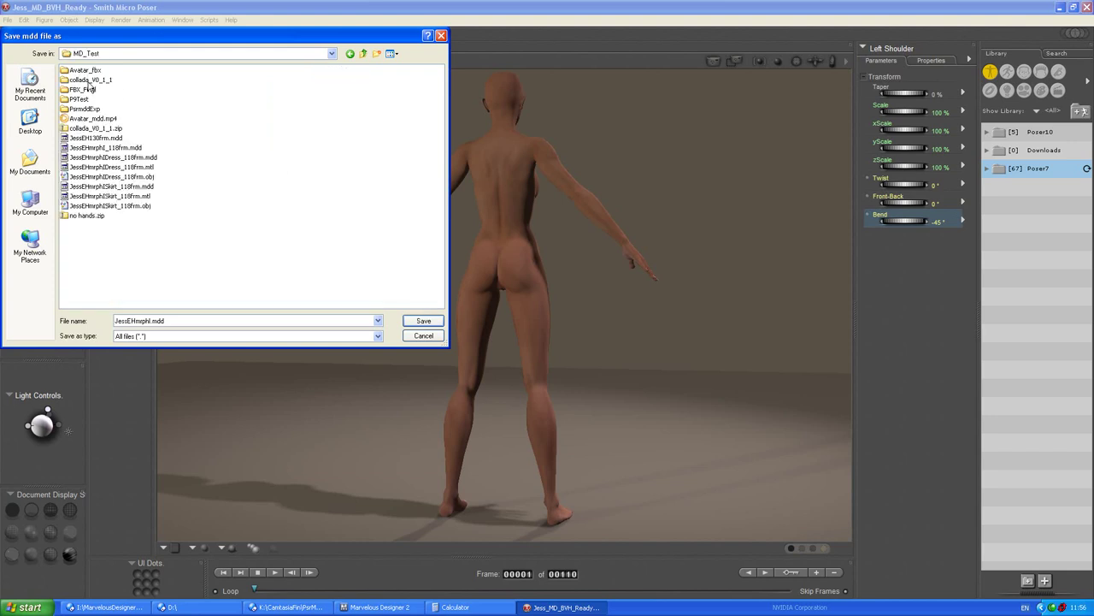
pyautogui.doubleClick(150, 320)
pyautogui.click(150, 320)
pyautogui.click(411, 322)
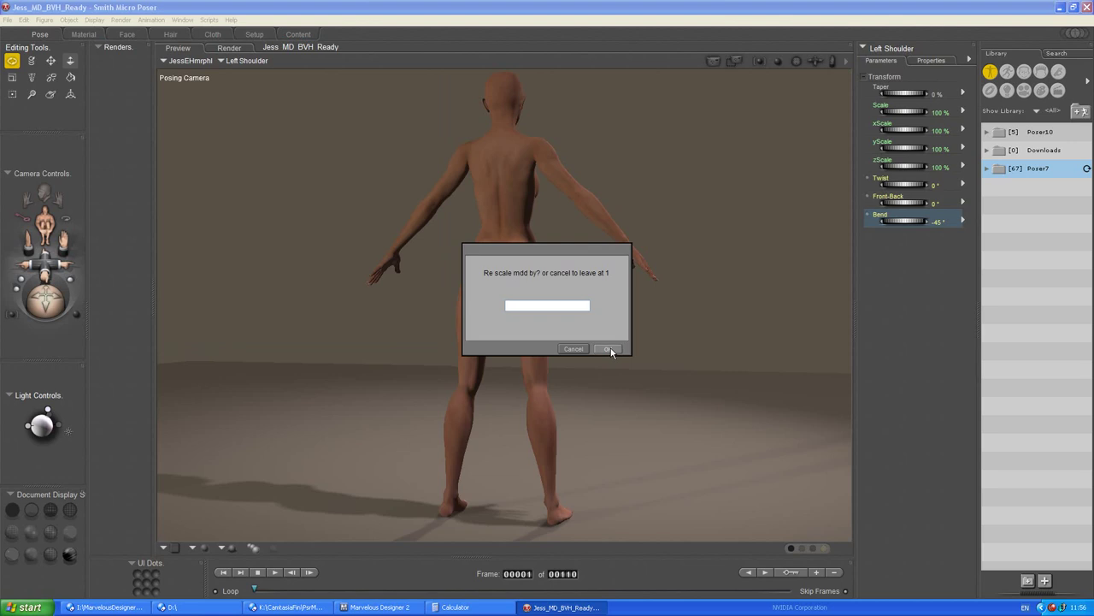
pyautogui.click(609, 348)
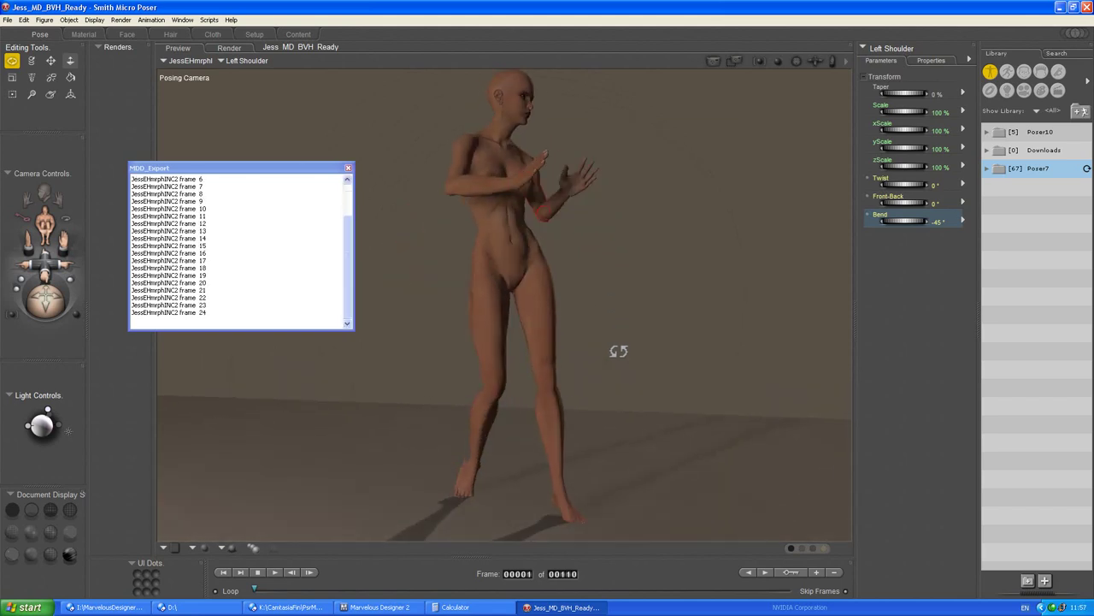
pyautogui.click(376, 607)
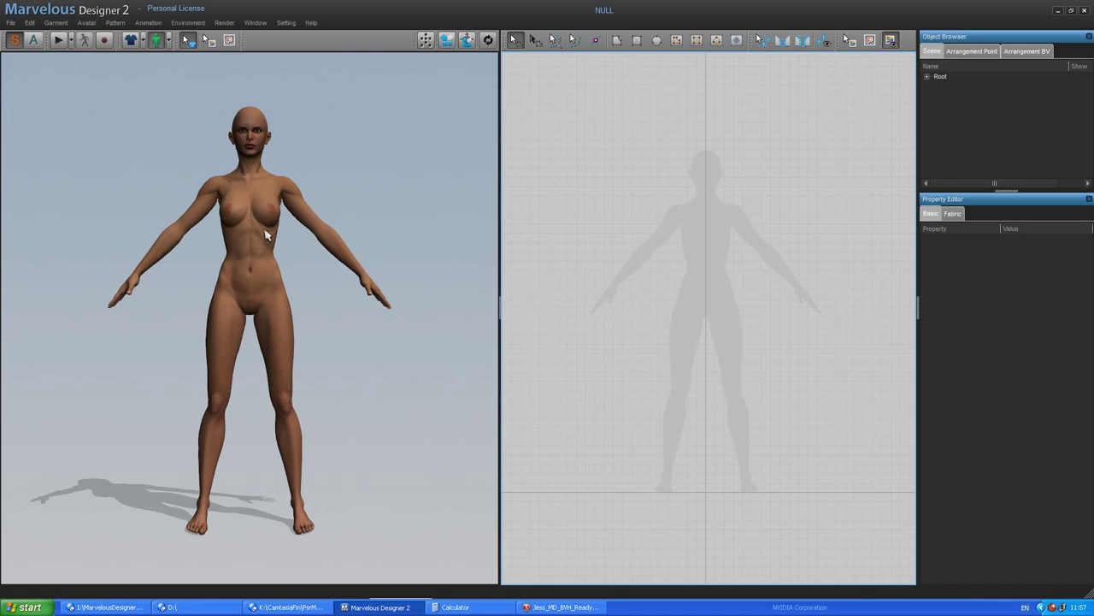
# Trace a closed polygon through neckline, shoulder, centre hem, outer hem, hip, waist and armhole points
pyautogui.click(616, 40)
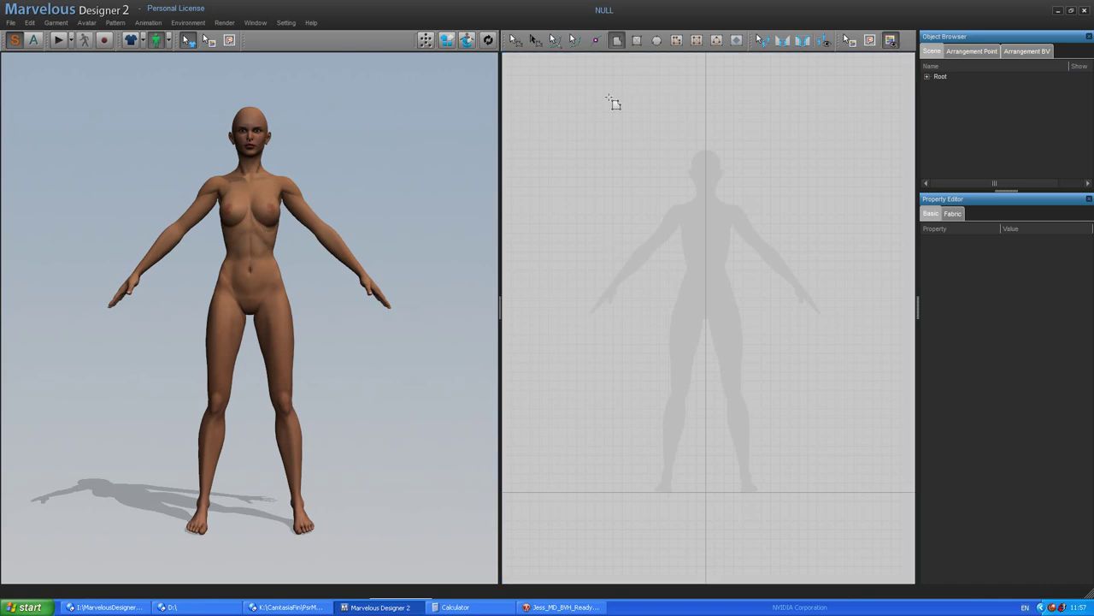
pyautogui.click(680, 196)
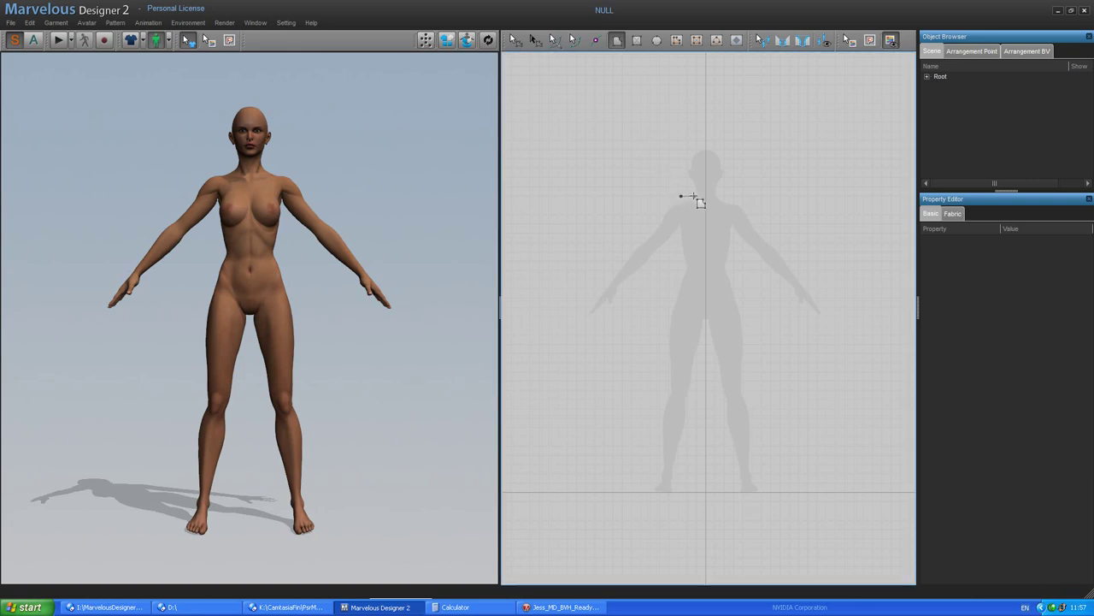
pyautogui.click(694, 196)
pyautogui.click(705, 222)
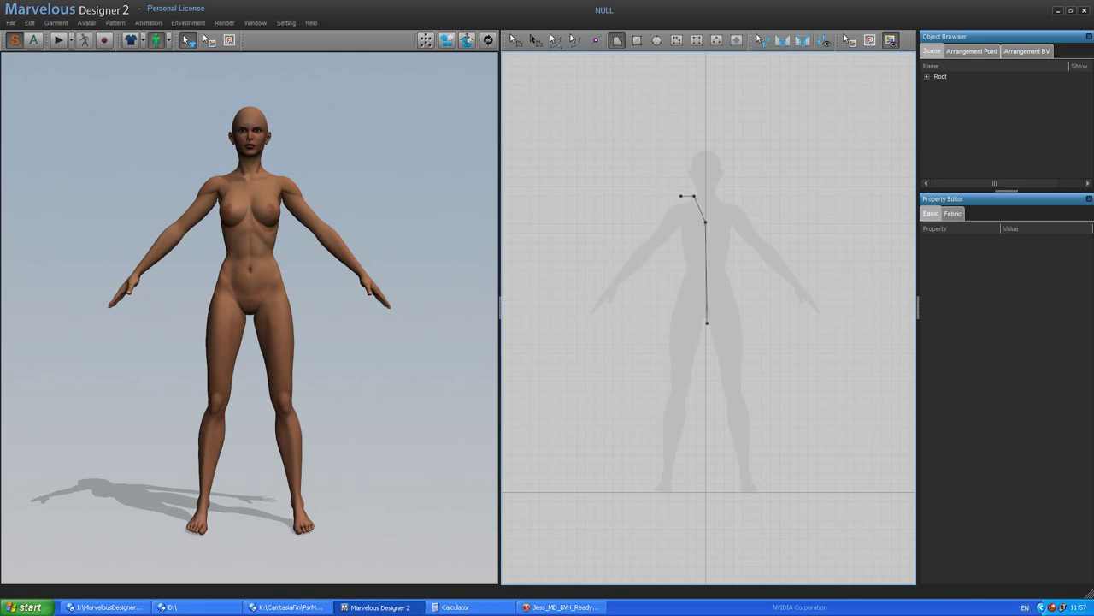
pyautogui.click(705, 369)
pyautogui.click(654, 350)
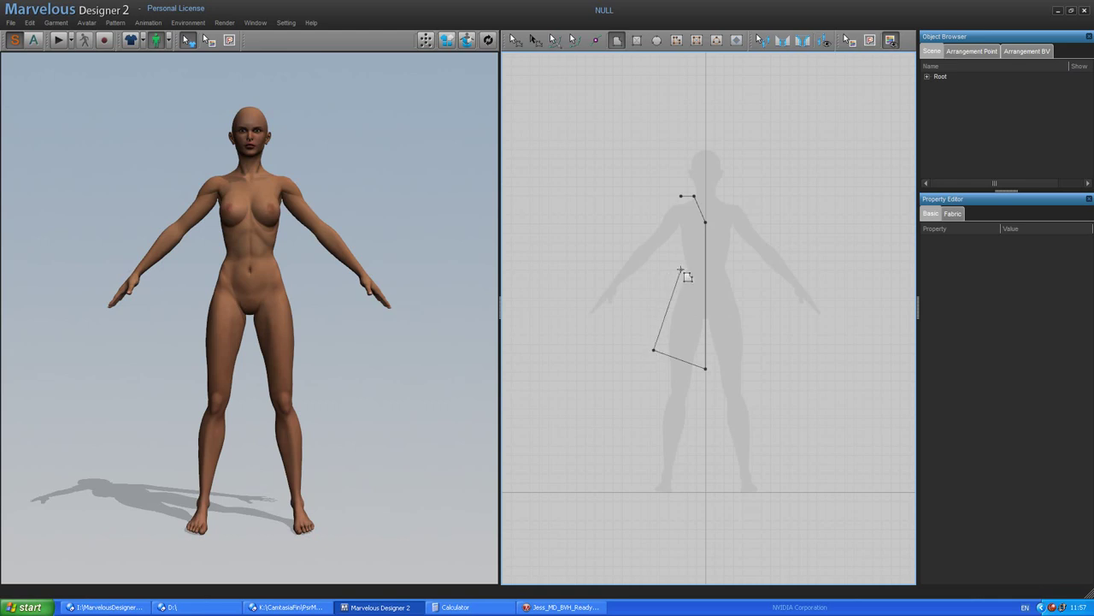
pyautogui.click(681, 270)
pyautogui.click(677, 233)
pyautogui.click(683, 222)
pyautogui.click(681, 197)
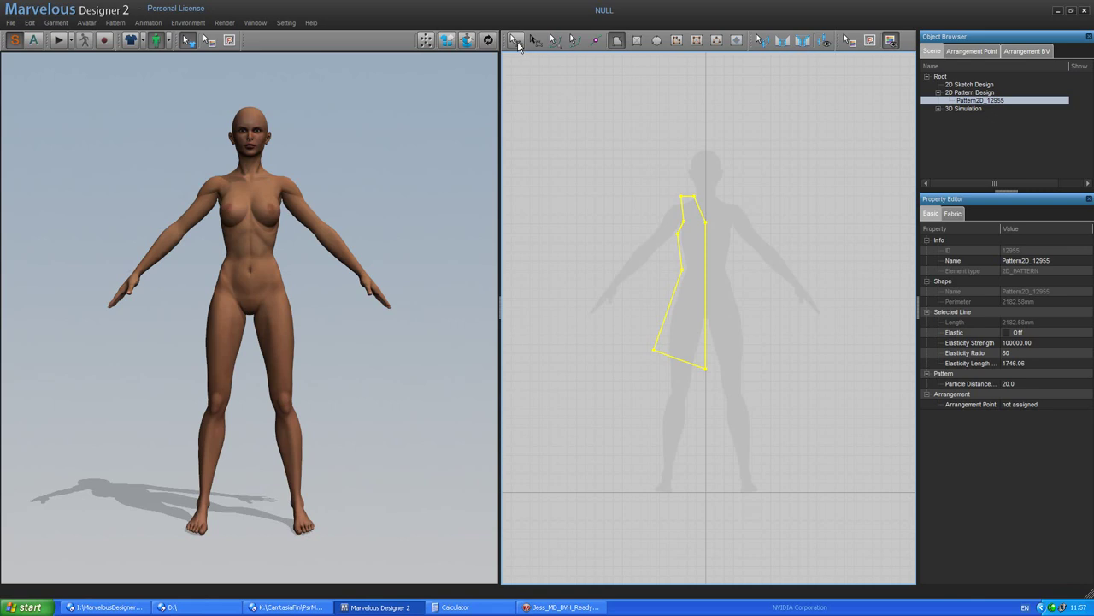
# Unfold the half pattern symmetrically along its straight centre edge into a full dress panel
pyautogui.click(516, 40)
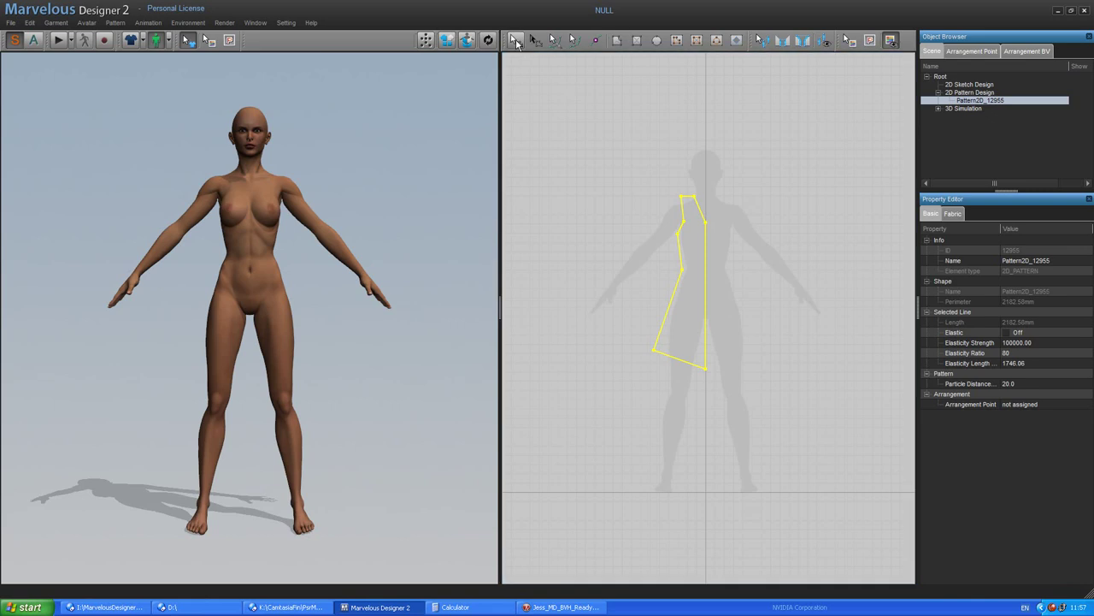
pyautogui.rightClick(709, 300)
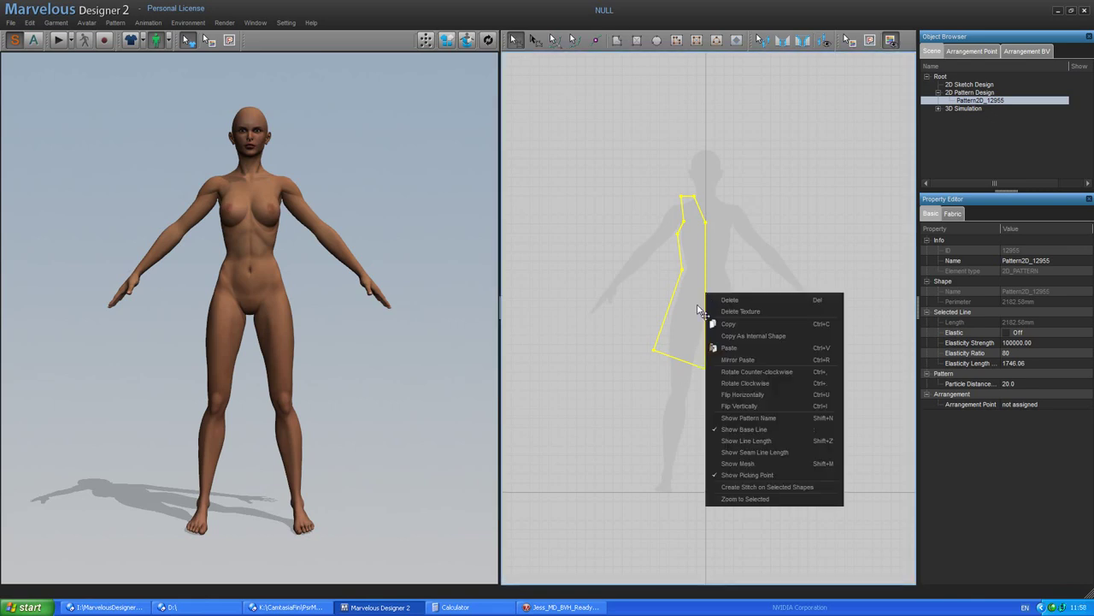
pyautogui.click(693, 313)
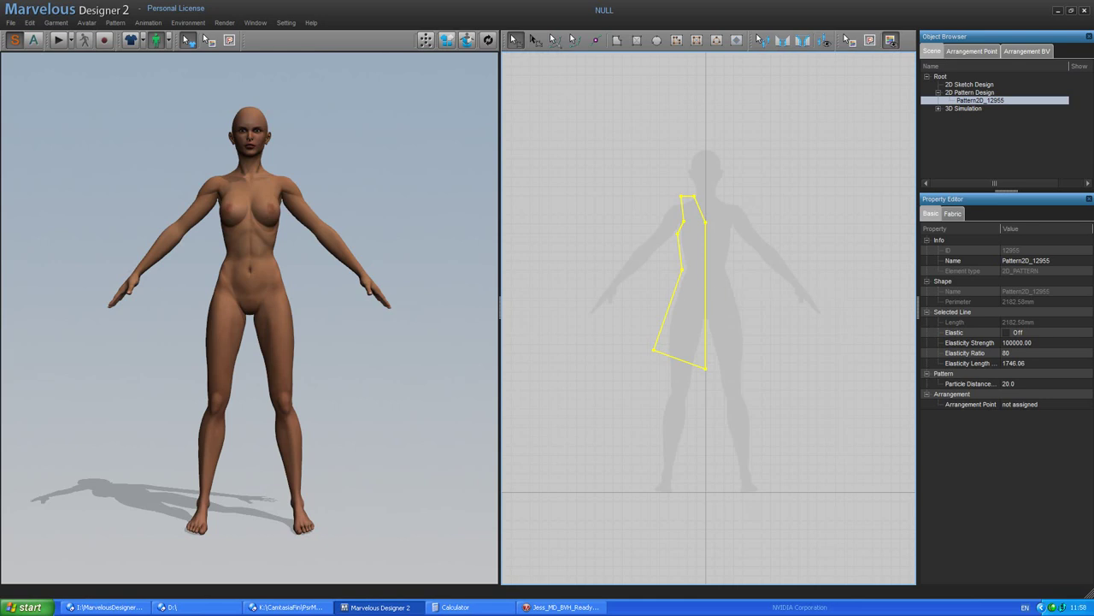
pyautogui.click(740, 289)
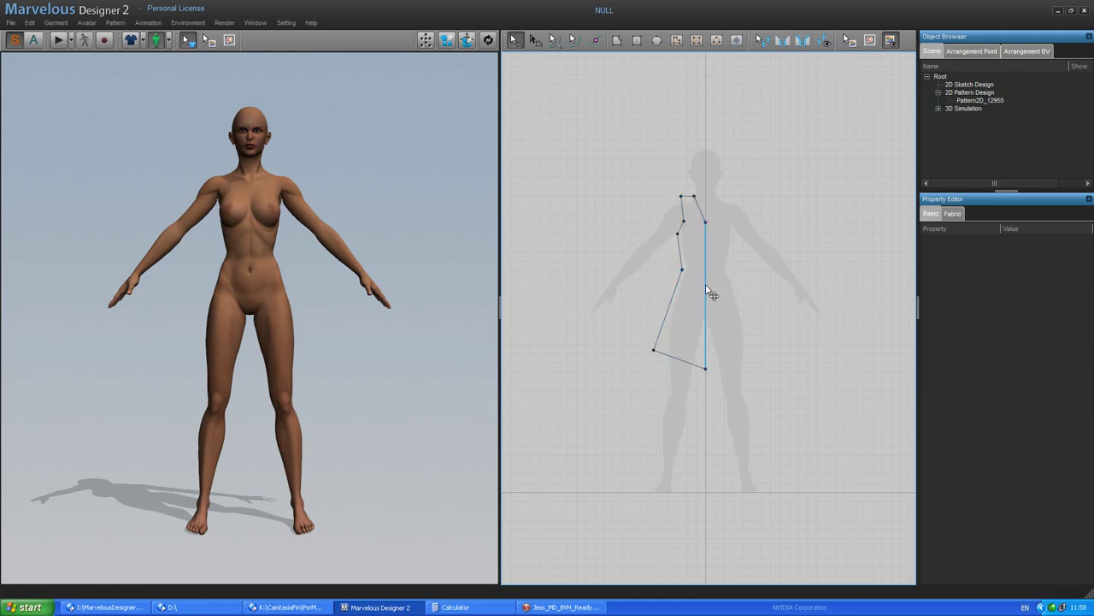
pyautogui.click(706, 292)
pyautogui.rightClick(706, 292)
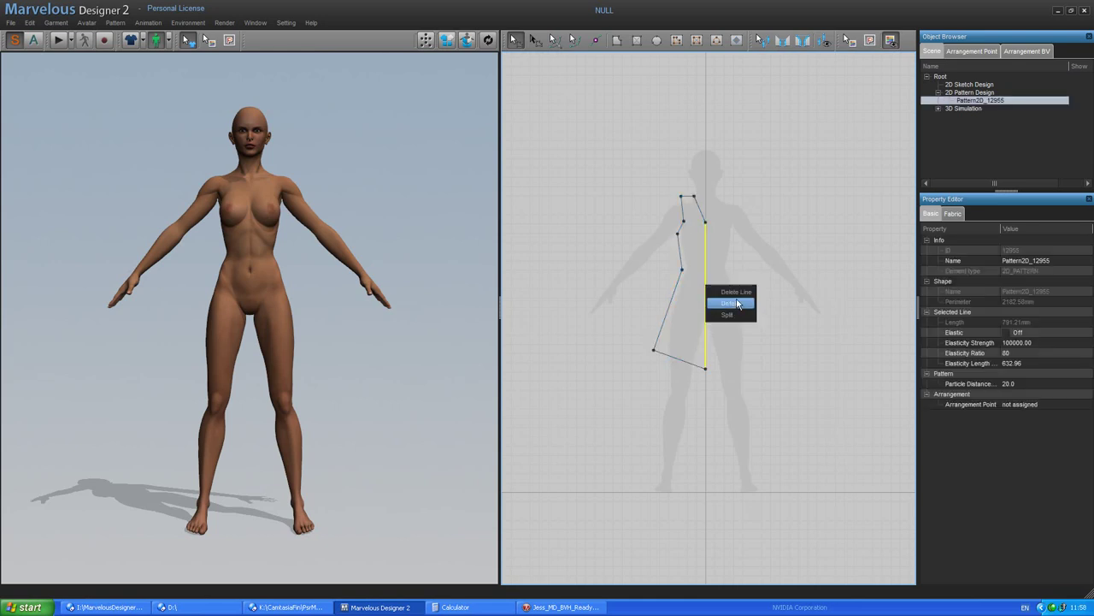
pyautogui.click(735, 305)
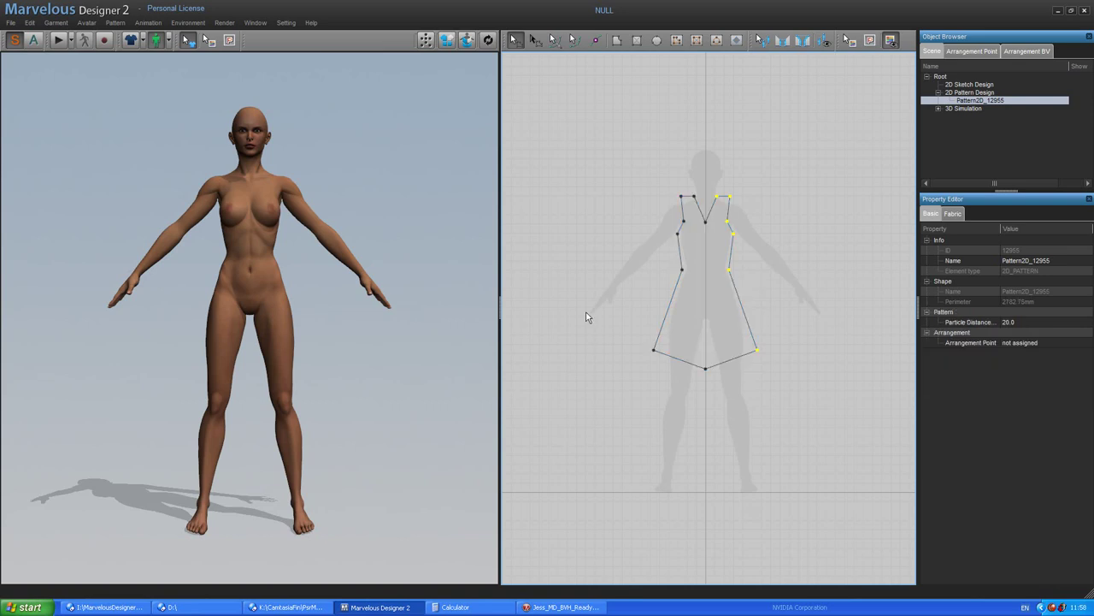
# Duplicate the dress panel and place the copy to the left of the original
pyautogui.click(690, 311)
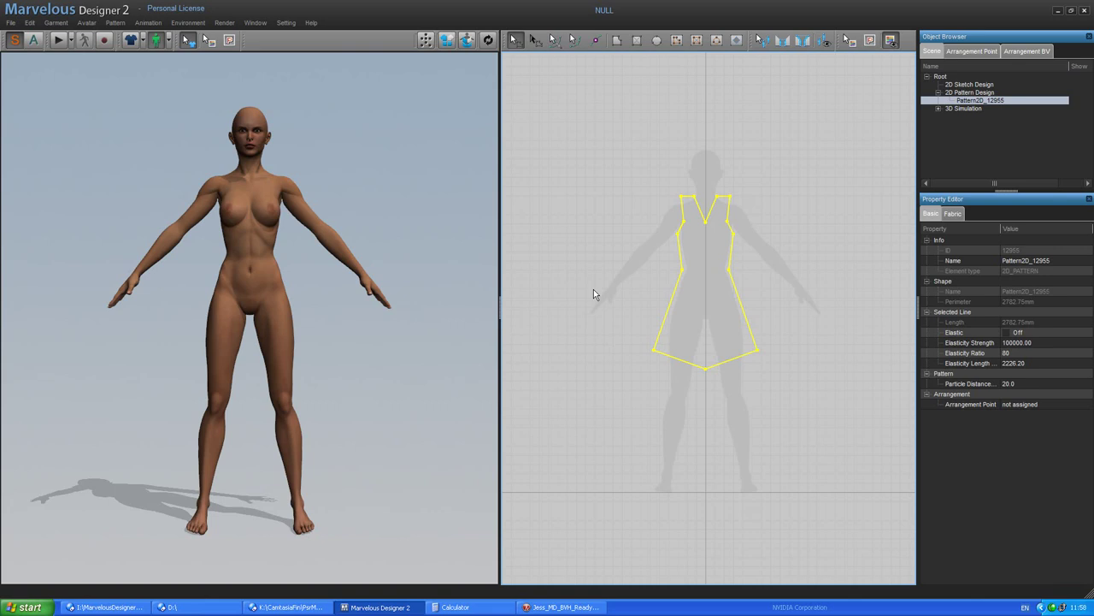
pyautogui.hotkey('ctrl', 'v')
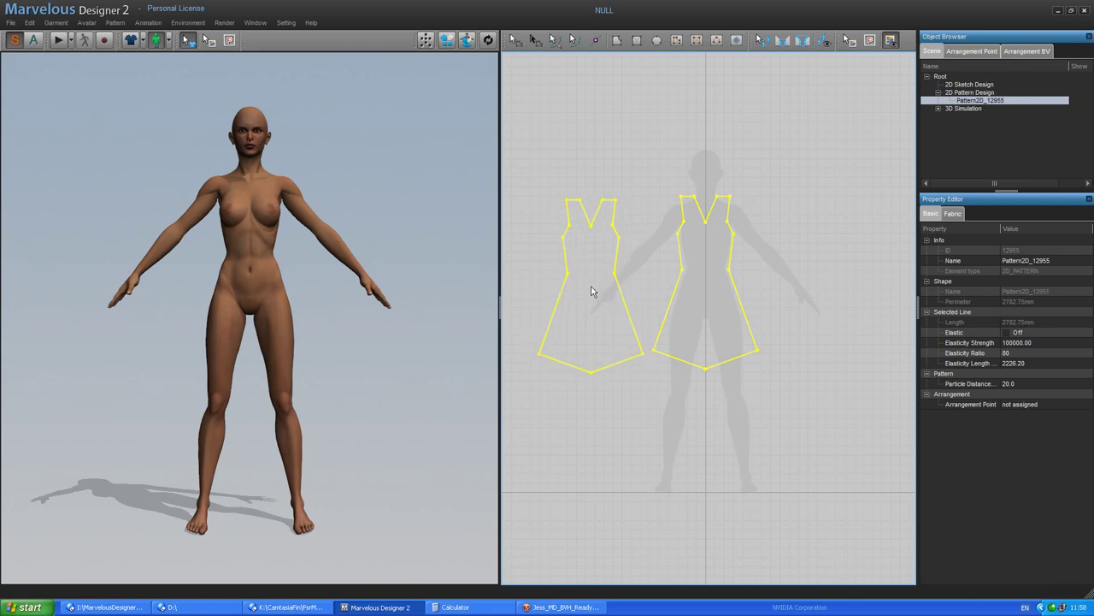
pyautogui.click(590, 292)
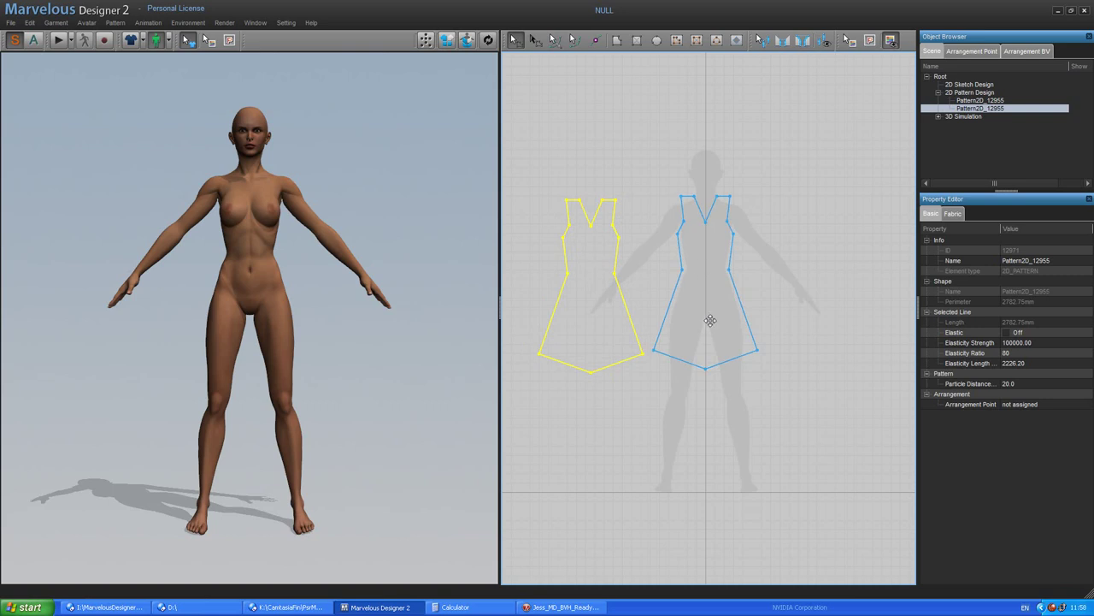
# Show arrangement points and place the left dress panel on the avatar's Back_Body_Center_3 point
pyautogui.click(426, 42)
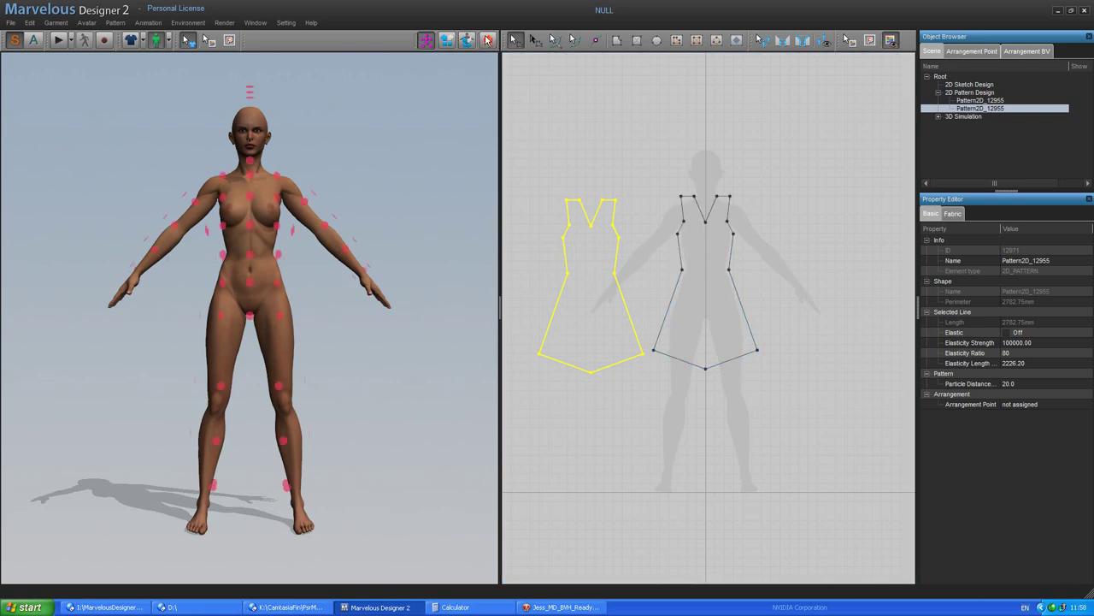
pyautogui.click(490, 41)
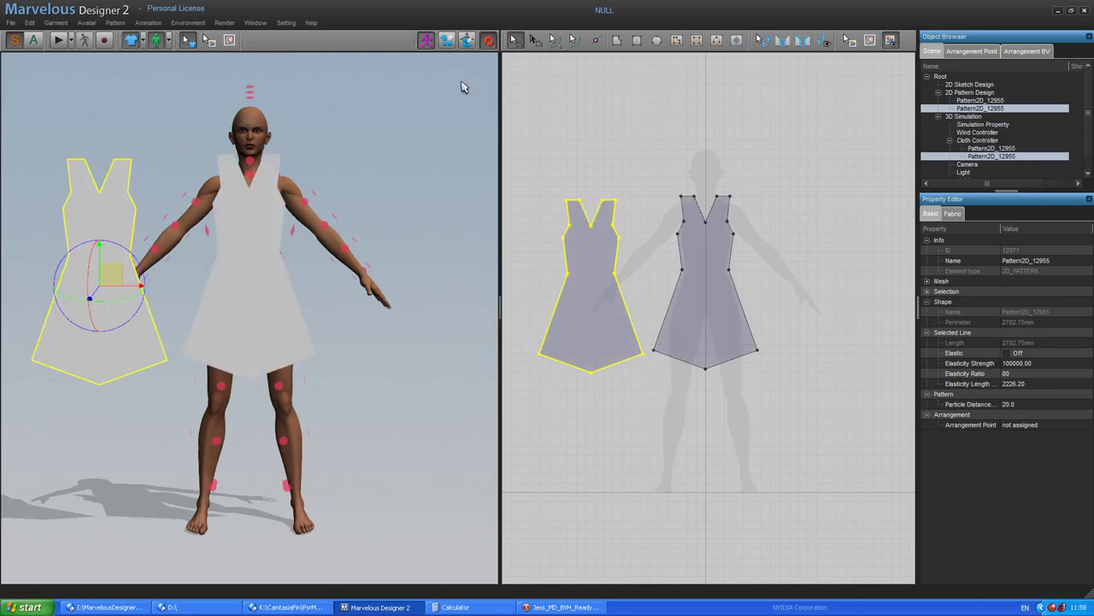
pyautogui.click(704, 296)
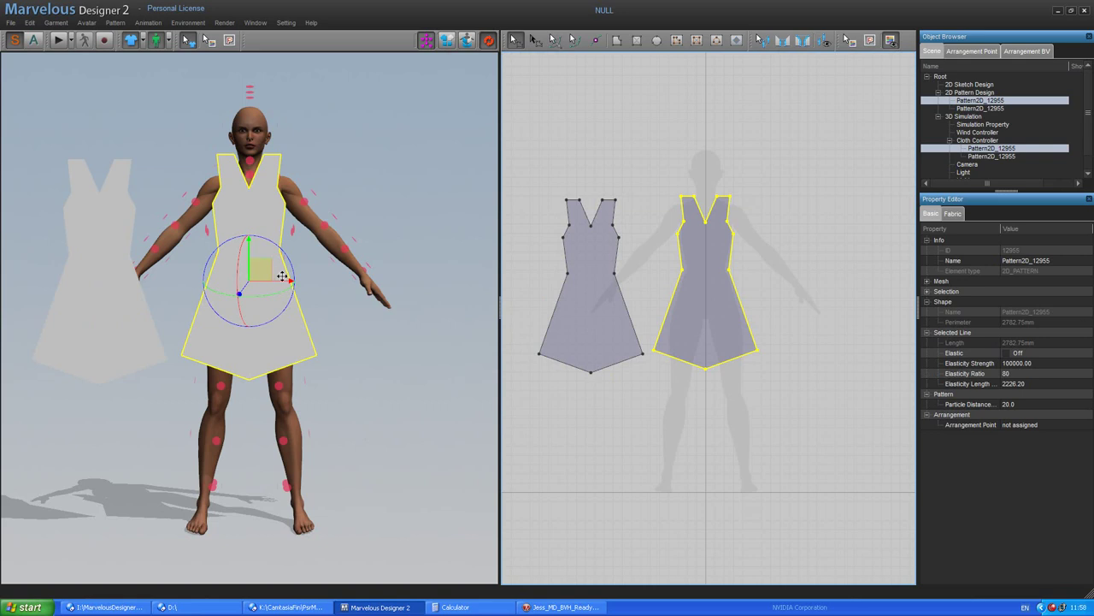
pyautogui.moveTo(420, 388); pyautogui.dragTo(576, 430, button='right')
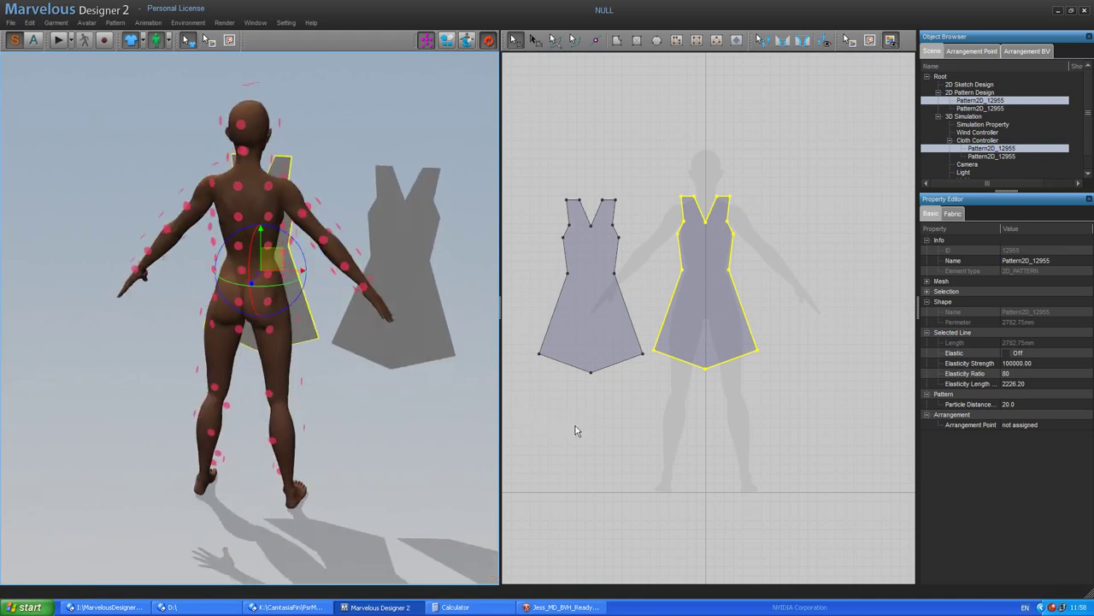
pyautogui.click(603, 297)
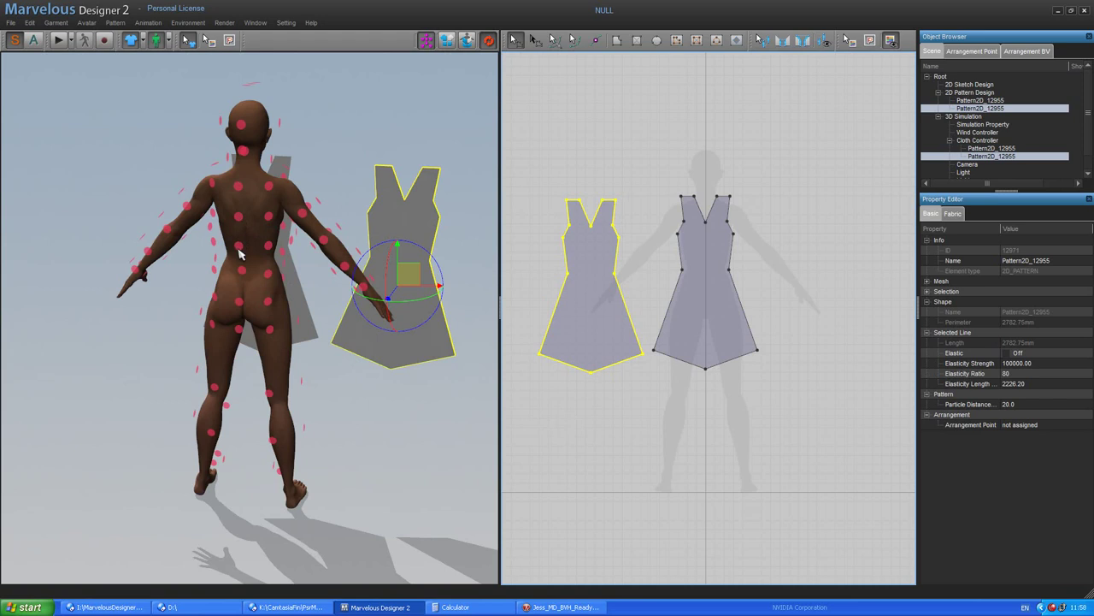
pyautogui.click(239, 247)
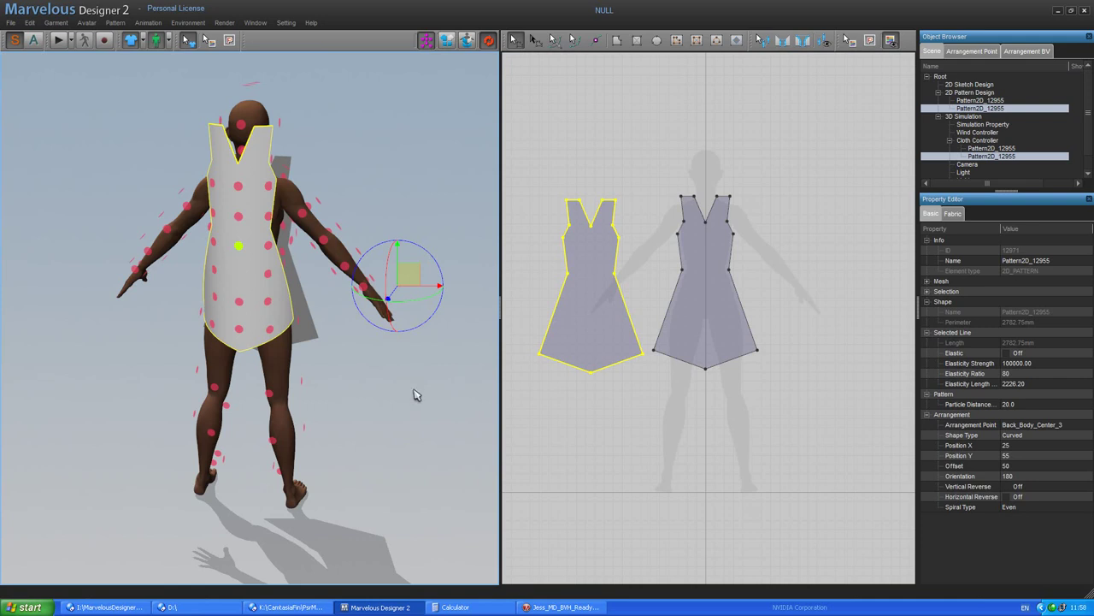
pyautogui.moveTo(293, 386); pyautogui.dragTo(183, 386, button='right')
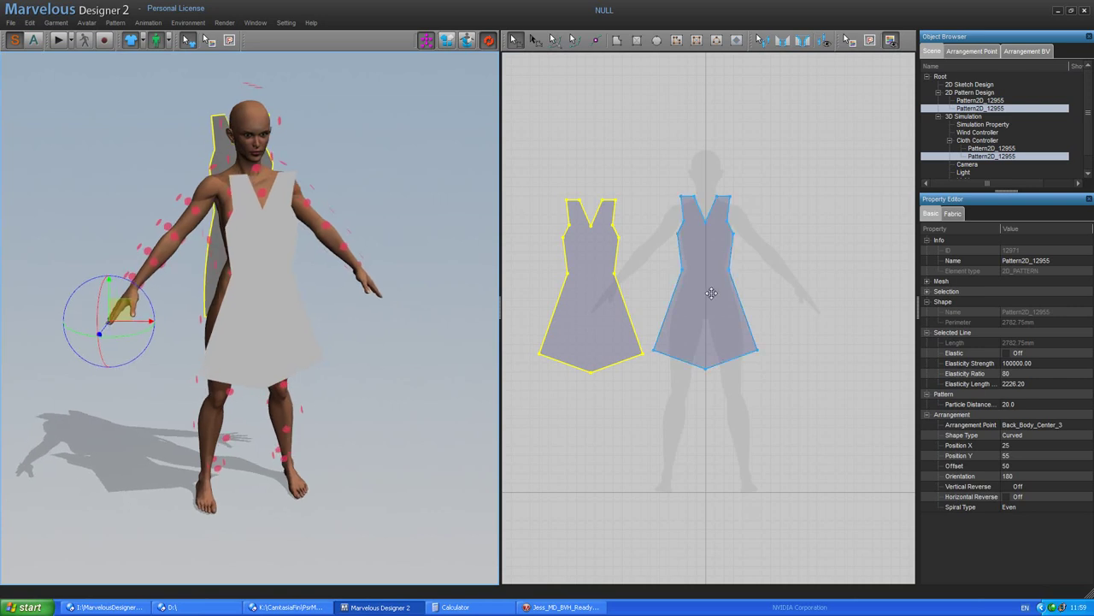
pyautogui.click(711, 292)
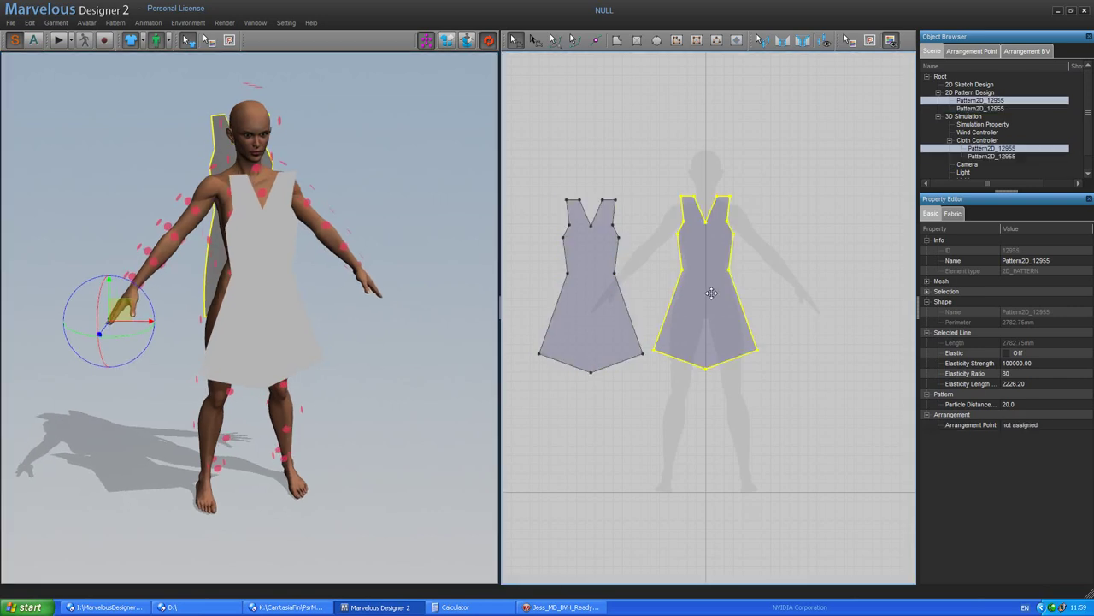
pyautogui.click(553, 608)
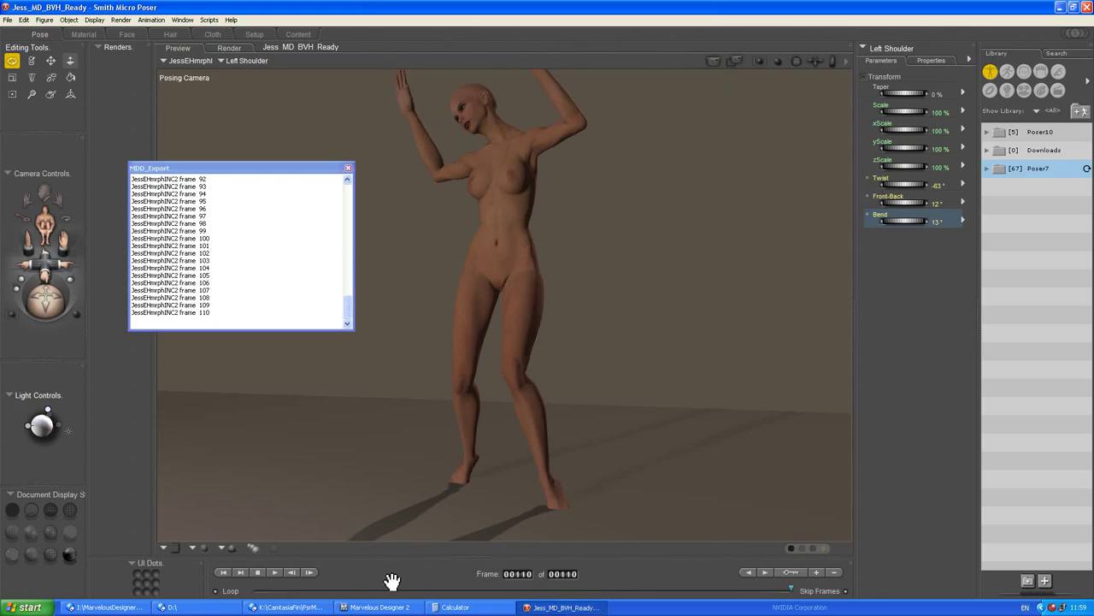
pyautogui.click(374, 607)
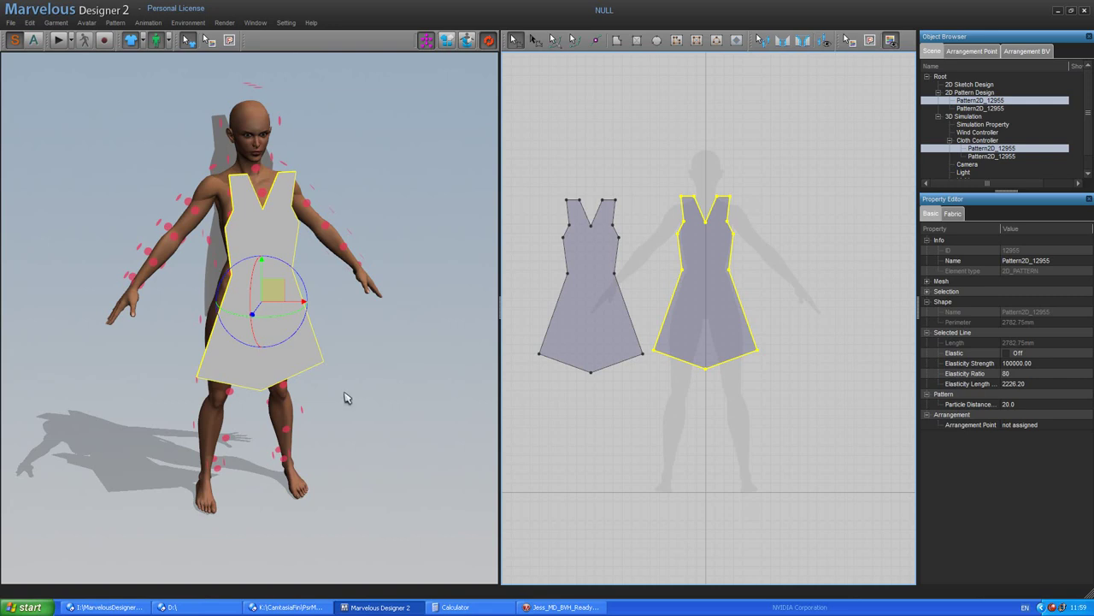
# Place the front dress panel on the avatar's Front_Body_Center_3 arrangement point
pyautogui.moveTo(376, 388)
pyautogui.mouseDown(button='right')
pyautogui.moveTo(435, 362)
pyautogui.moveTo(413, 393)
pyautogui.moveTo(348, 318)
pyautogui.mouseUp(button='right')
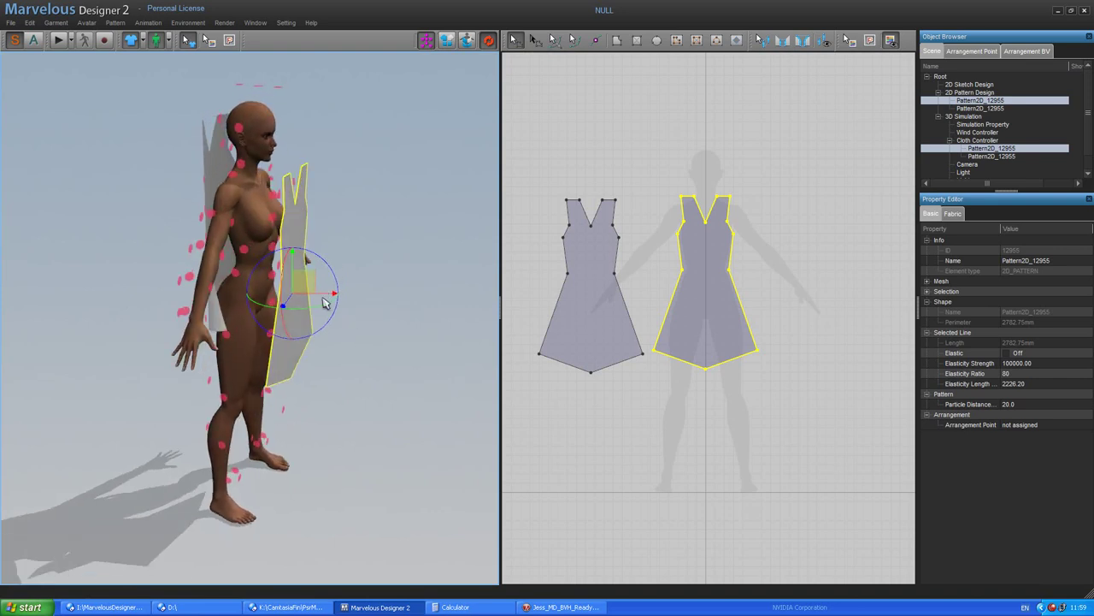
pyautogui.moveTo(330, 292); pyautogui.dragTo(349, 309)
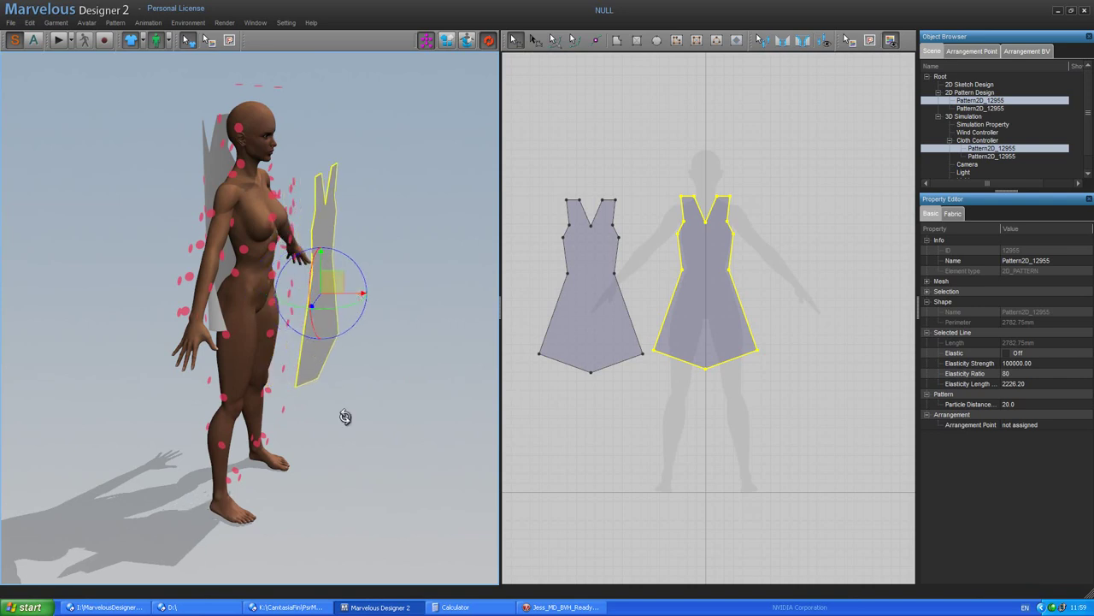
pyautogui.moveTo(344, 415); pyautogui.dragTo(373, 408, button='right')
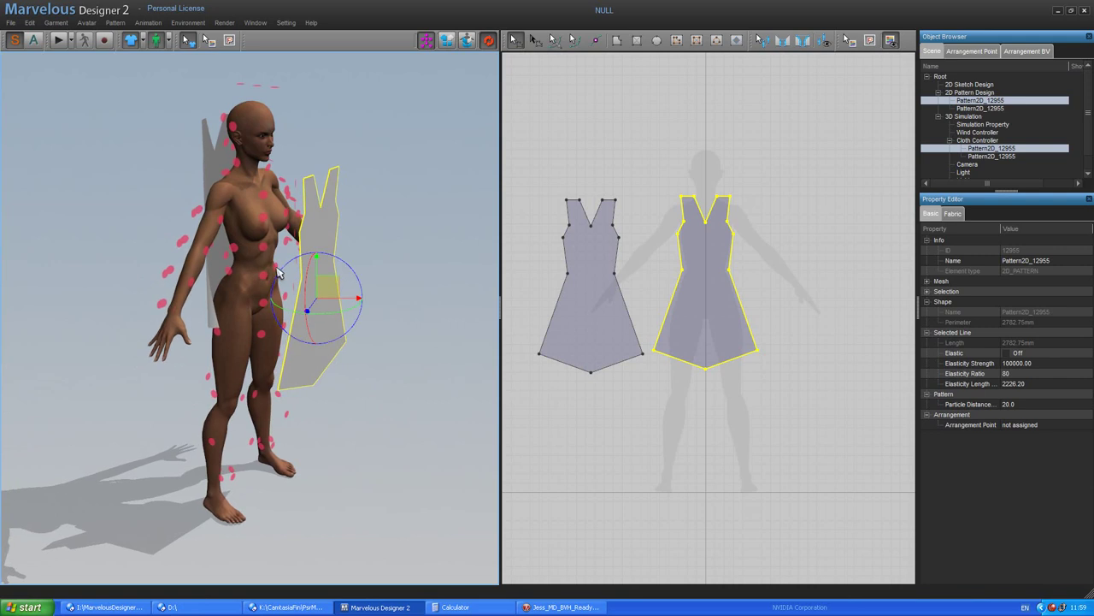
pyautogui.click(275, 267)
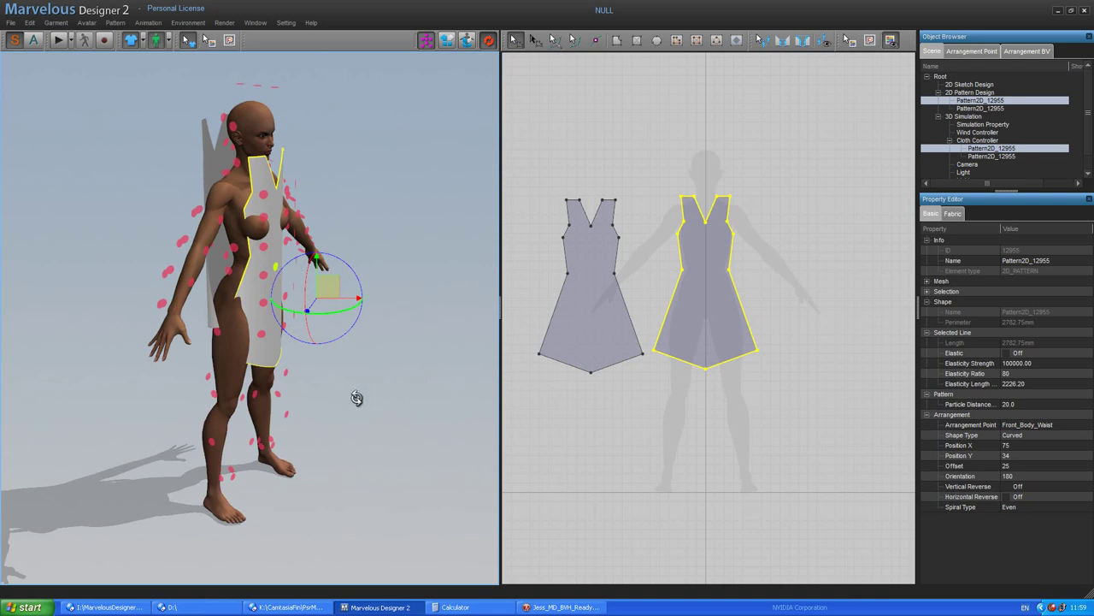
pyautogui.moveTo(307, 397); pyautogui.dragTo(303, 436, button='right')
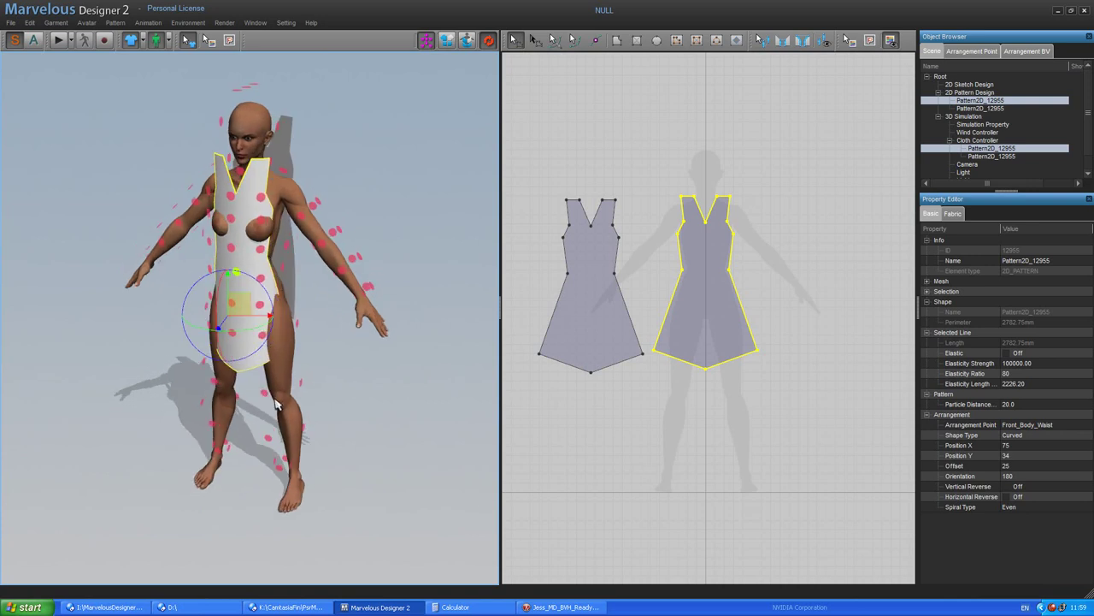
pyautogui.click(233, 250)
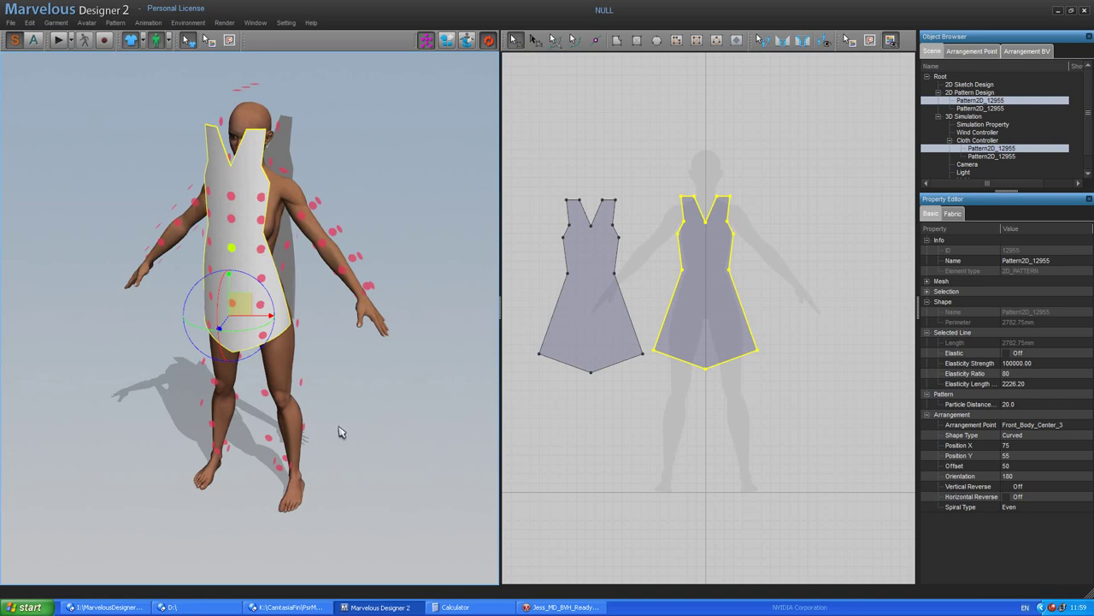
pyautogui.moveTo(391, 413)
pyautogui.mouseDown(button='right')
pyautogui.moveTo(412, 403)
pyautogui.moveTo(393, 419)
pyautogui.mouseUp(button='right')
# Select both dress panels and drag them slightly down along the green axis
pyautogui.click(583, 312)
pyautogui.hotkey('ctrl', 'a')
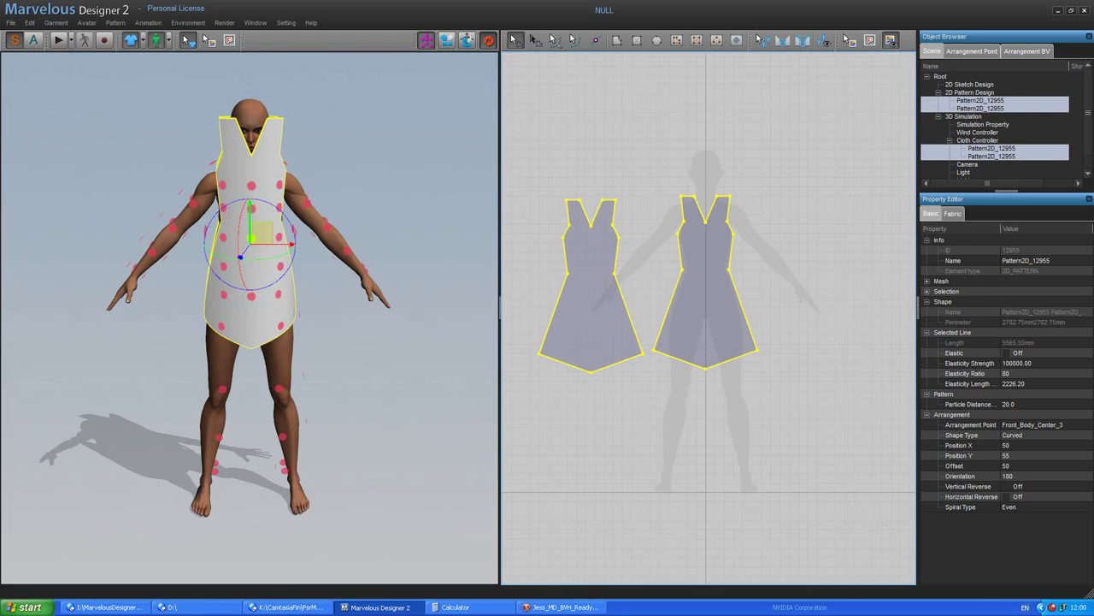
pyautogui.moveTo(249, 224); pyautogui.dragTo(249, 265)
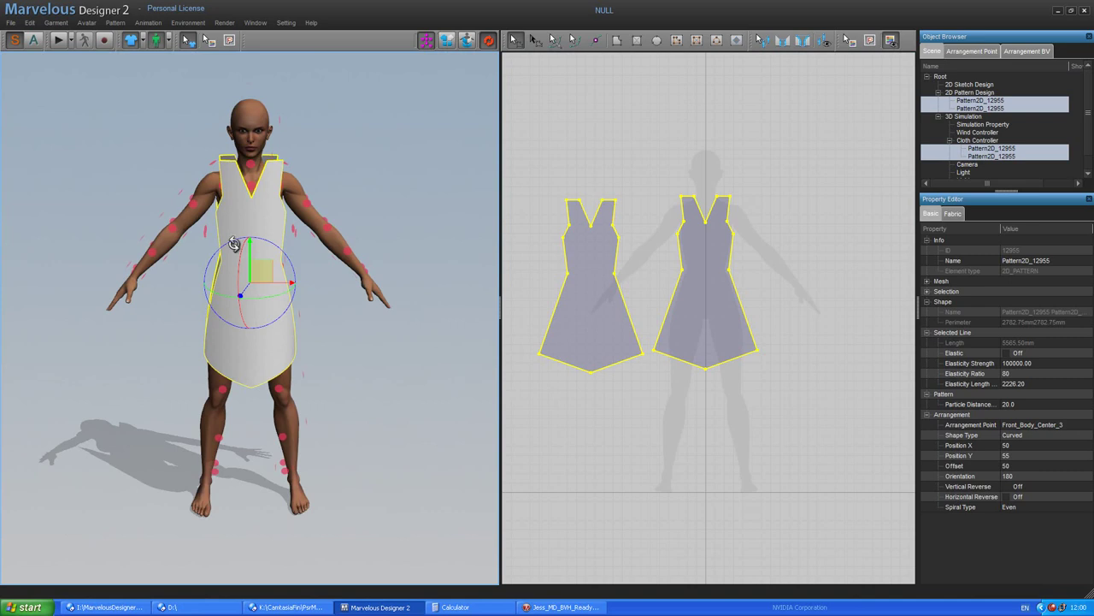
# Sew the left piece's inner side edge to the right piece's inner side edge
pyautogui.click(804, 41)
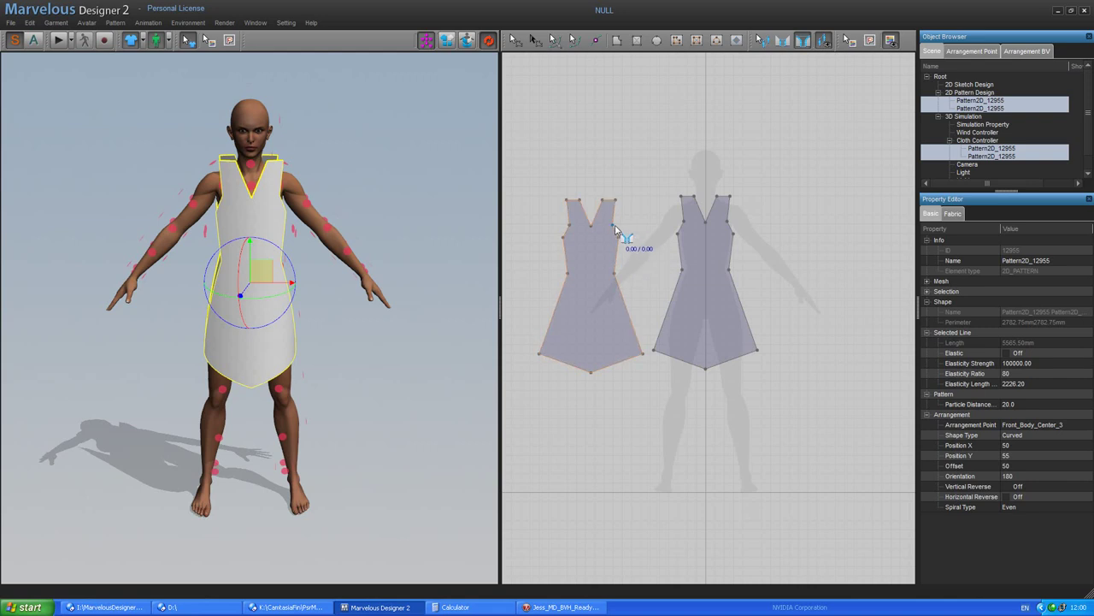
pyautogui.moveTo(615, 229); pyautogui.dragTo(644, 358)
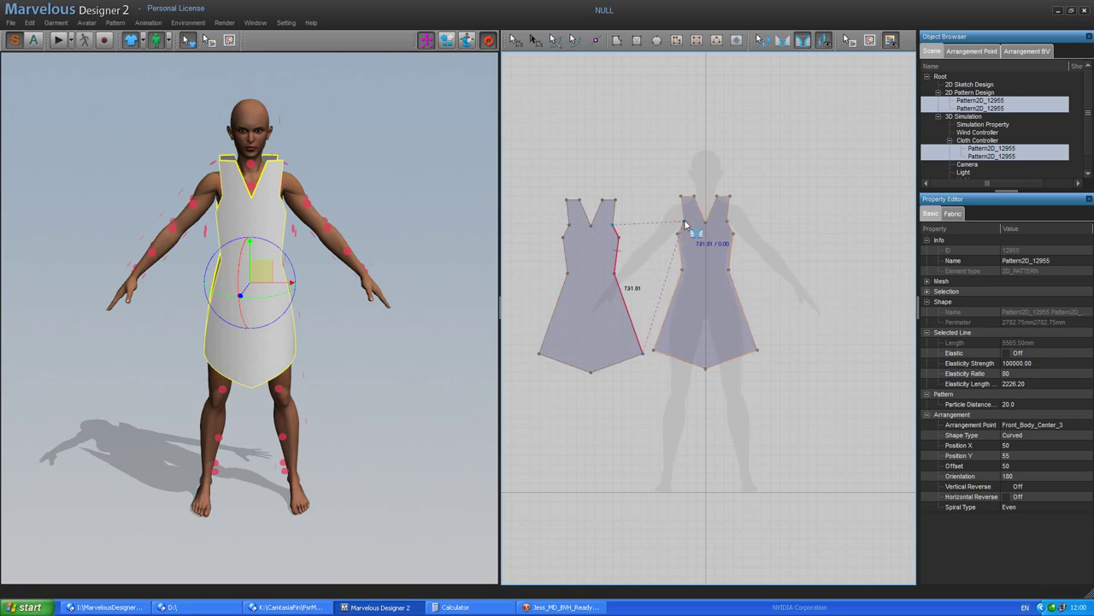
pyautogui.moveTo(684, 224); pyautogui.dragTo(656, 355)
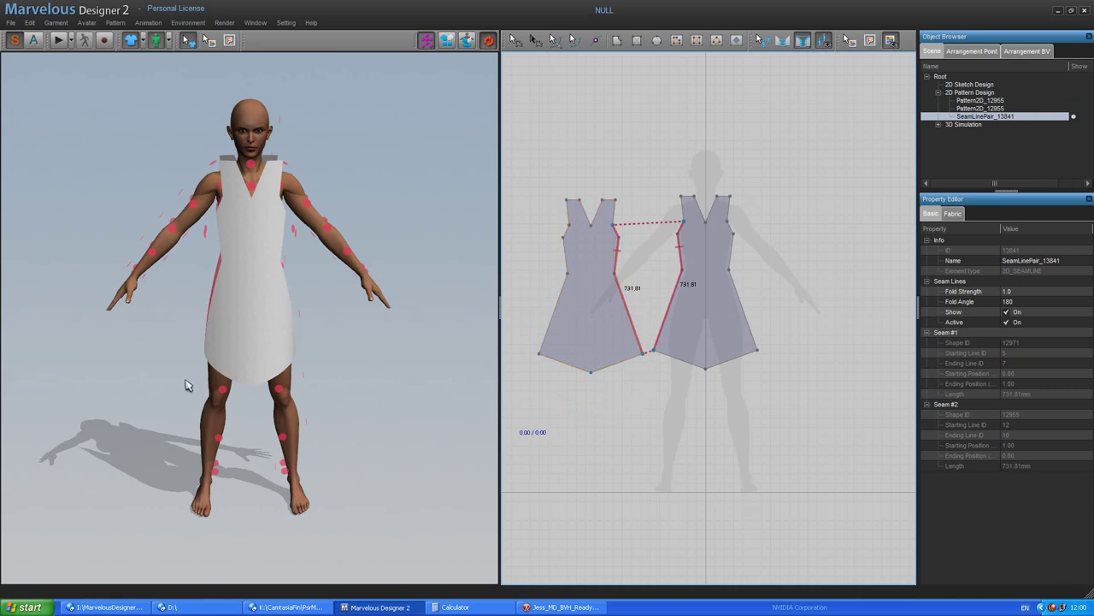
pyautogui.moveTo(183, 379); pyautogui.dragTo(151, 362, button='right')
pyautogui.press('2')
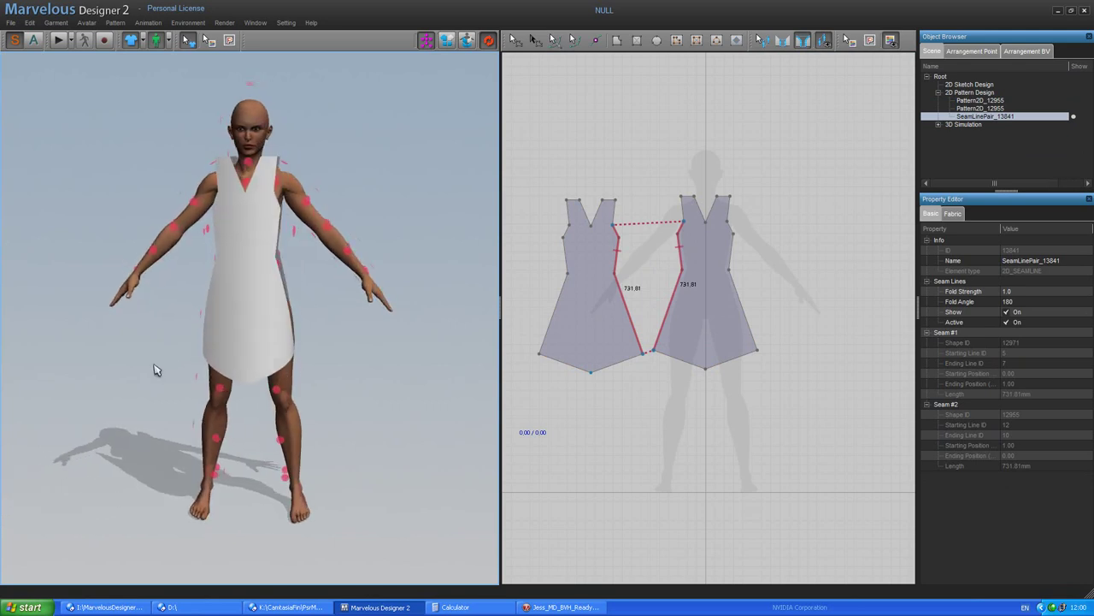
# Sew the left piece's outer edge to the right piece's outer edge, shoulder to hem
pyautogui.click(568, 223)
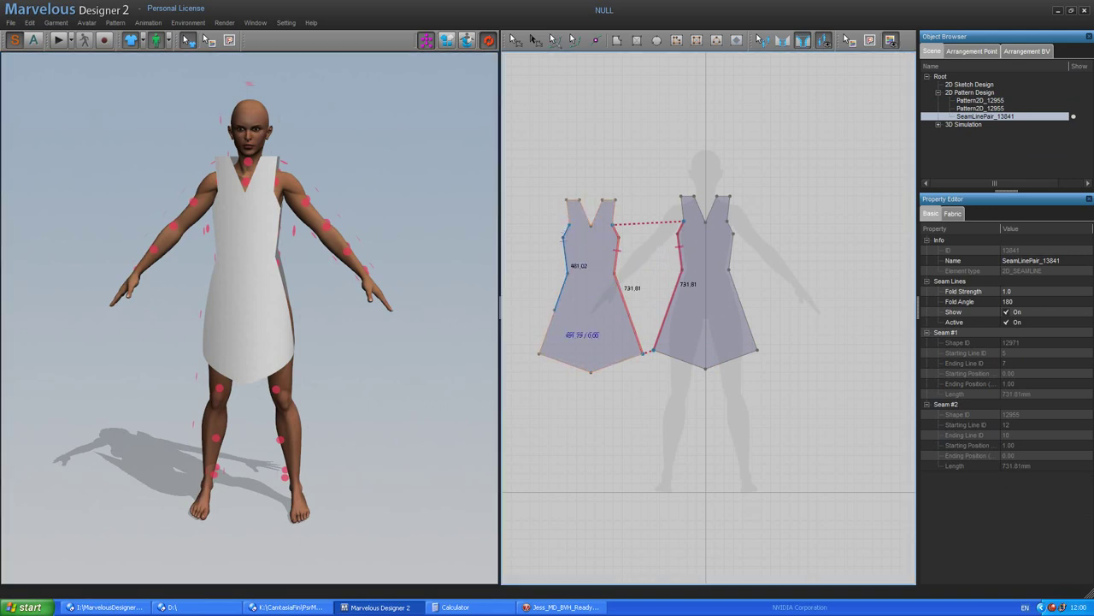
pyautogui.click(539, 357)
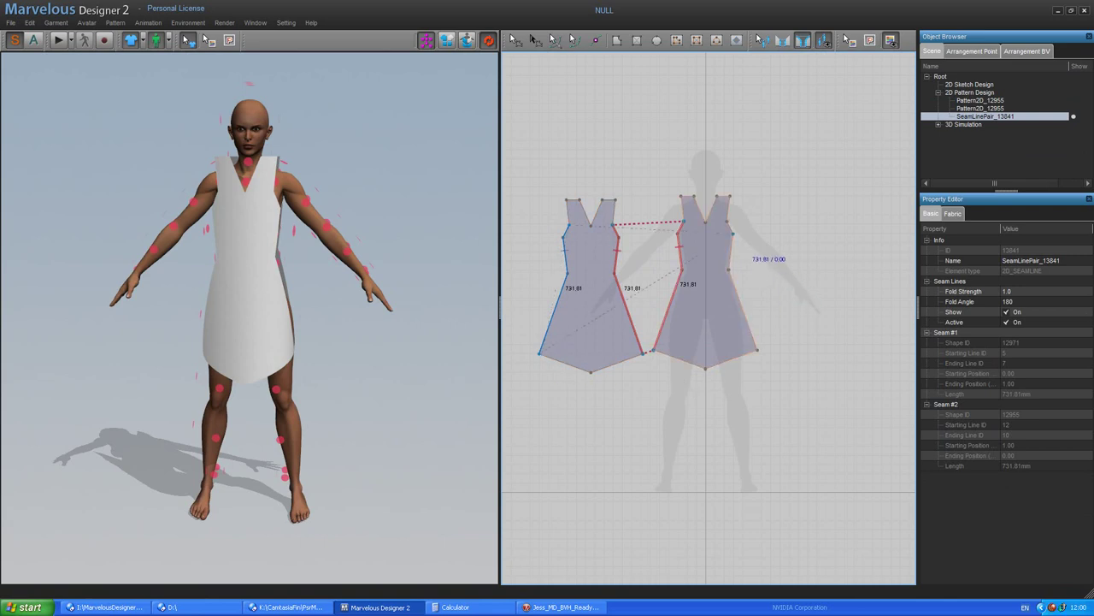
pyautogui.click(728, 224)
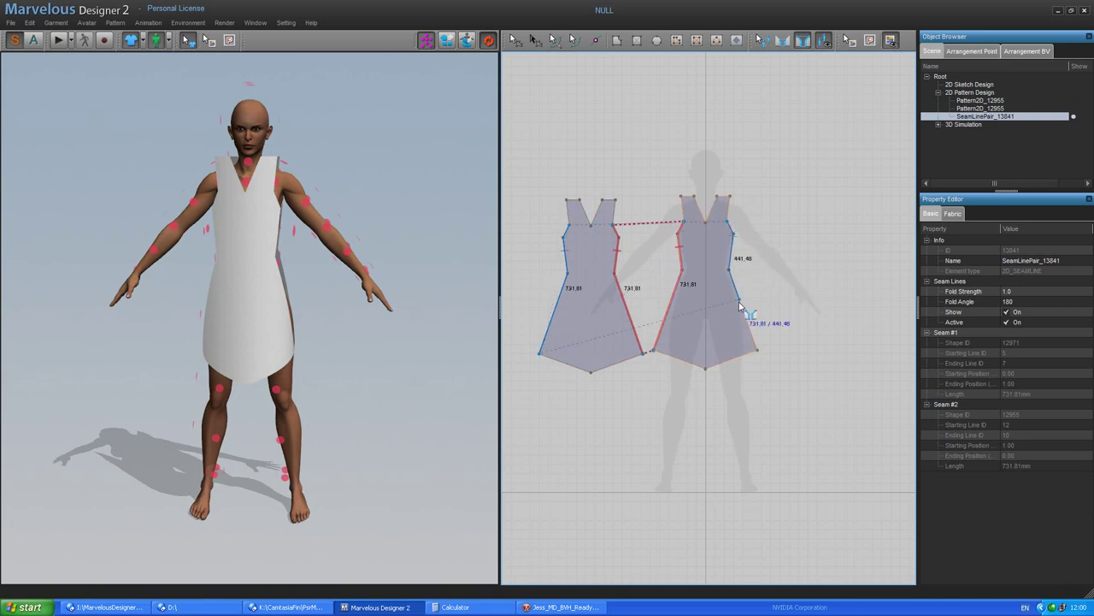
pyautogui.click(758, 354)
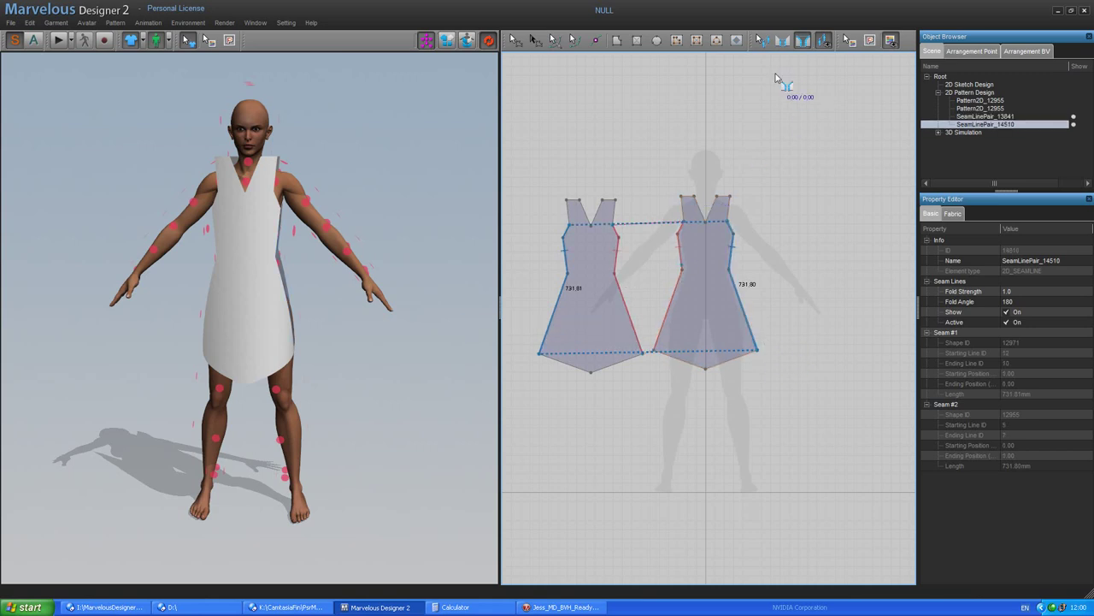
pyautogui.click(783, 40)
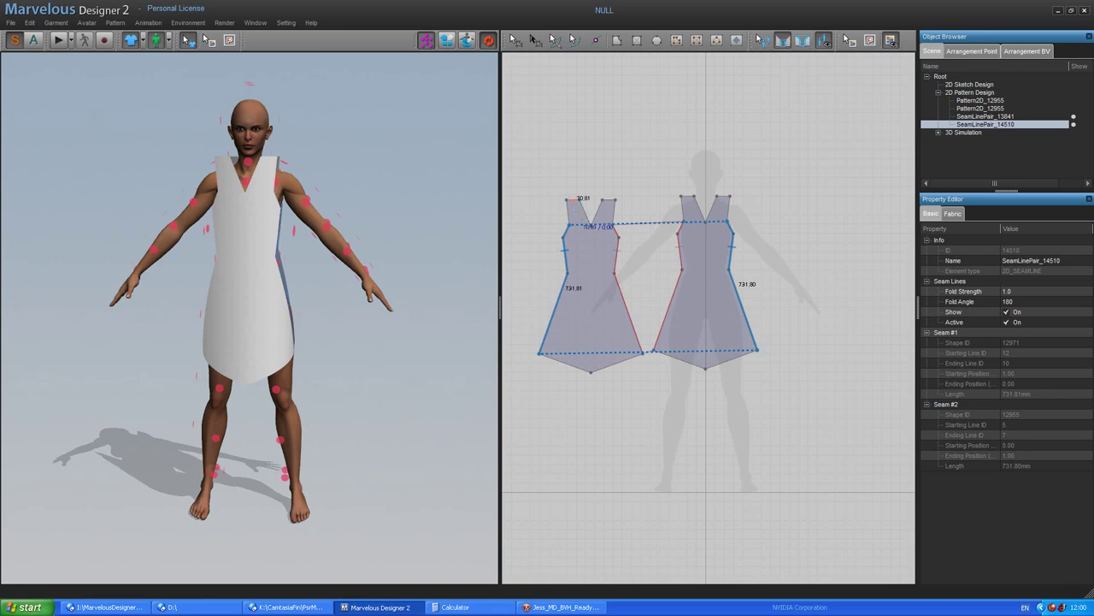
# Sew both pairs of 70.81 mm shoulder-top edges between the left and right pieces
pyautogui.click(579, 202)
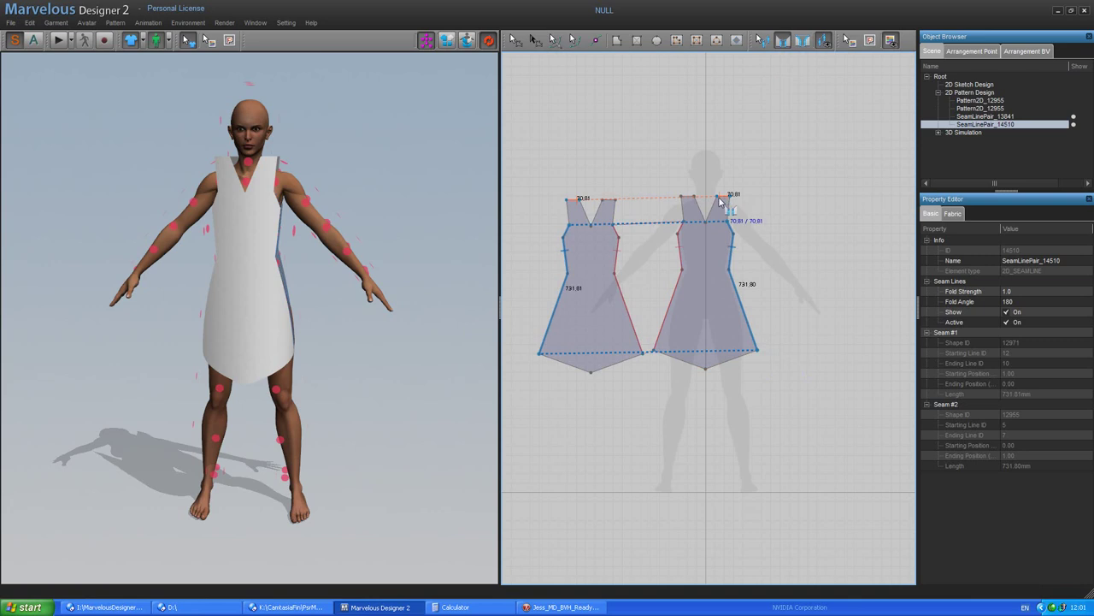
pyautogui.click(719, 200)
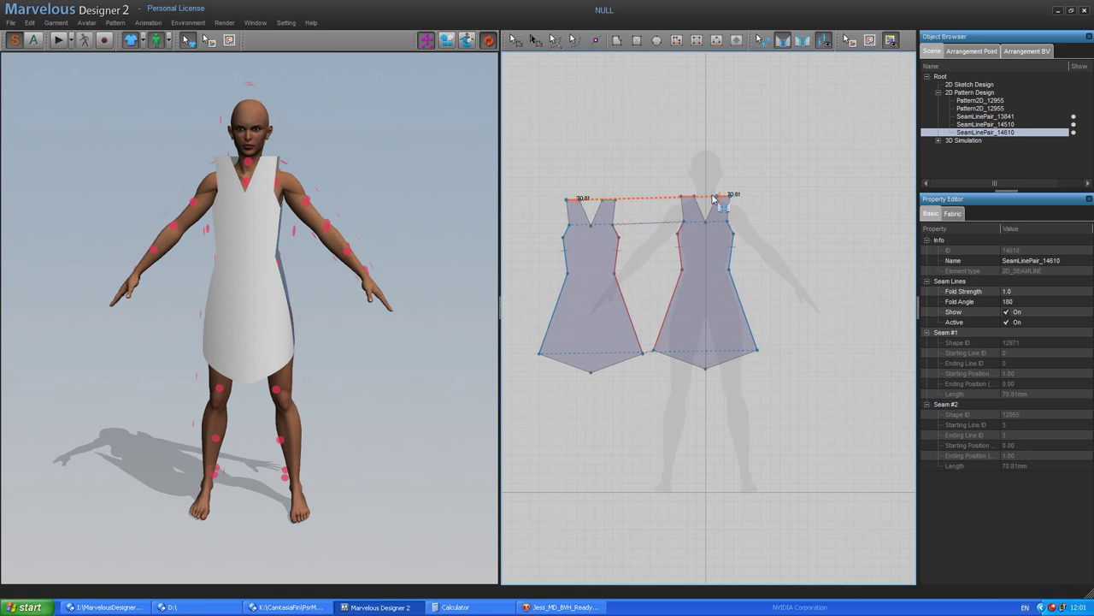
pyautogui.moveTo(356, 171)
pyautogui.mouseDown(button='right')
pyautogui.moveTo(368, 210)
pyautogui.moveTo(356, 176)
pyautogui.mouseUp(button='right')
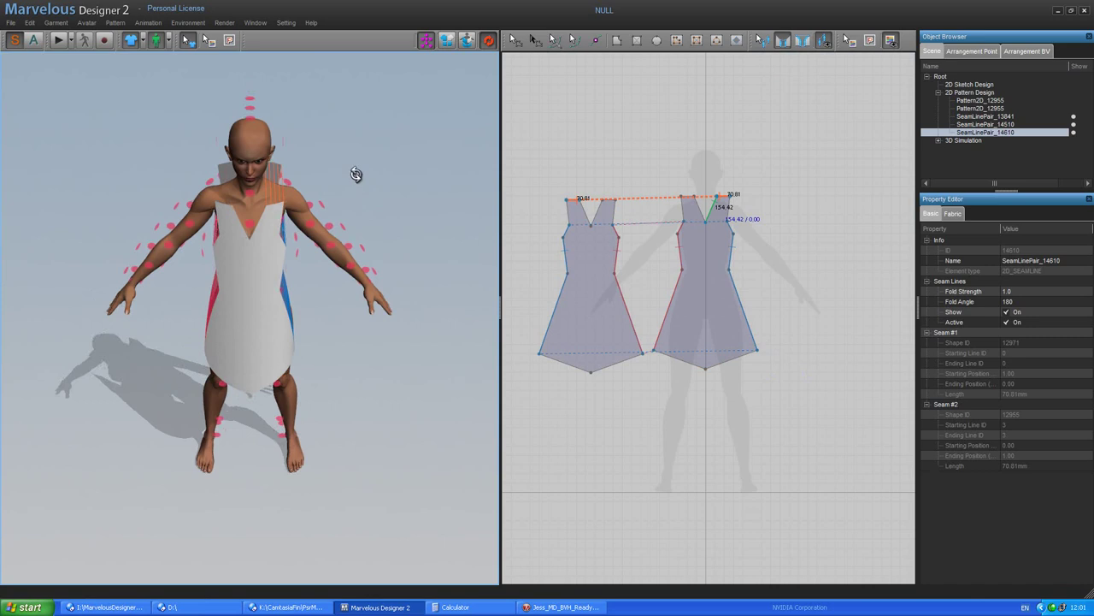
pyautogui.click(613, 200)
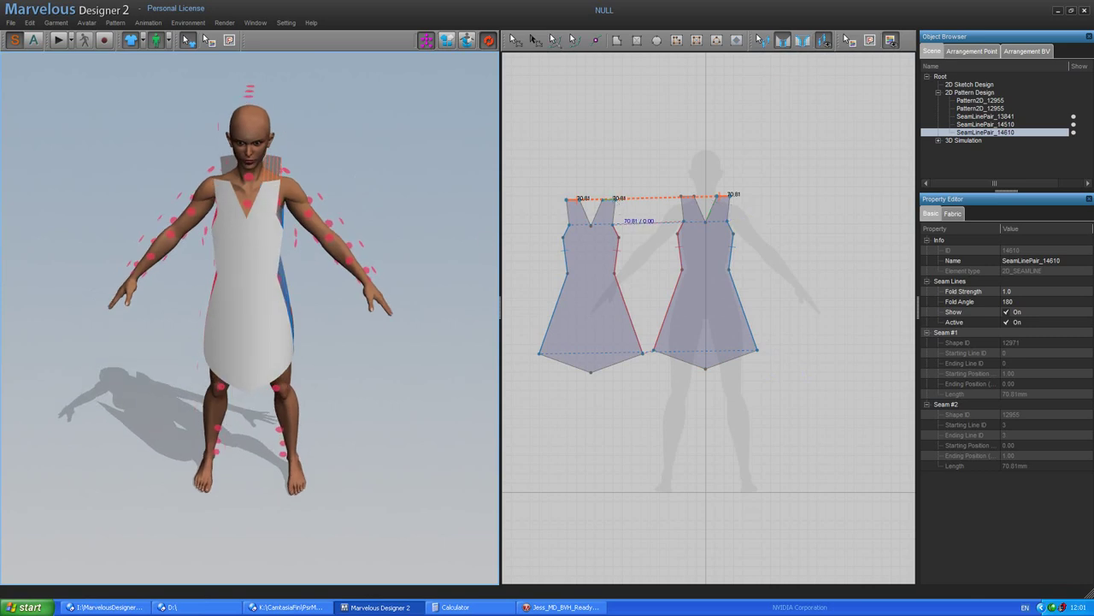
pyautogui.click(688, 199)
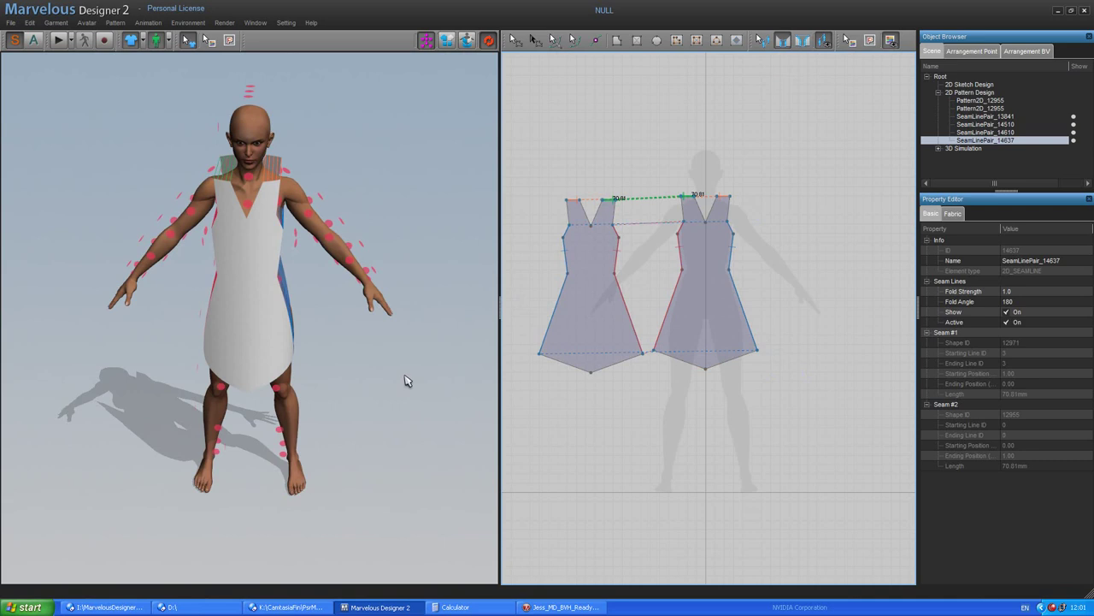
# Drape the sewn dress on the avatar by simulating, then stop and view it from behind
pyautogui.press('space')
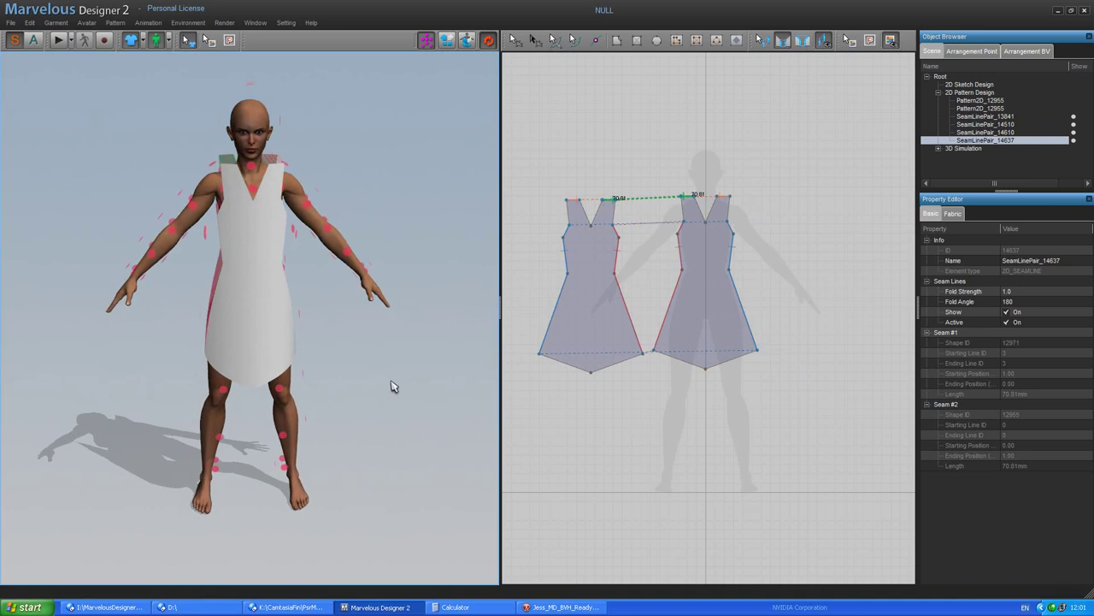
pyautogui.click(56, 41)
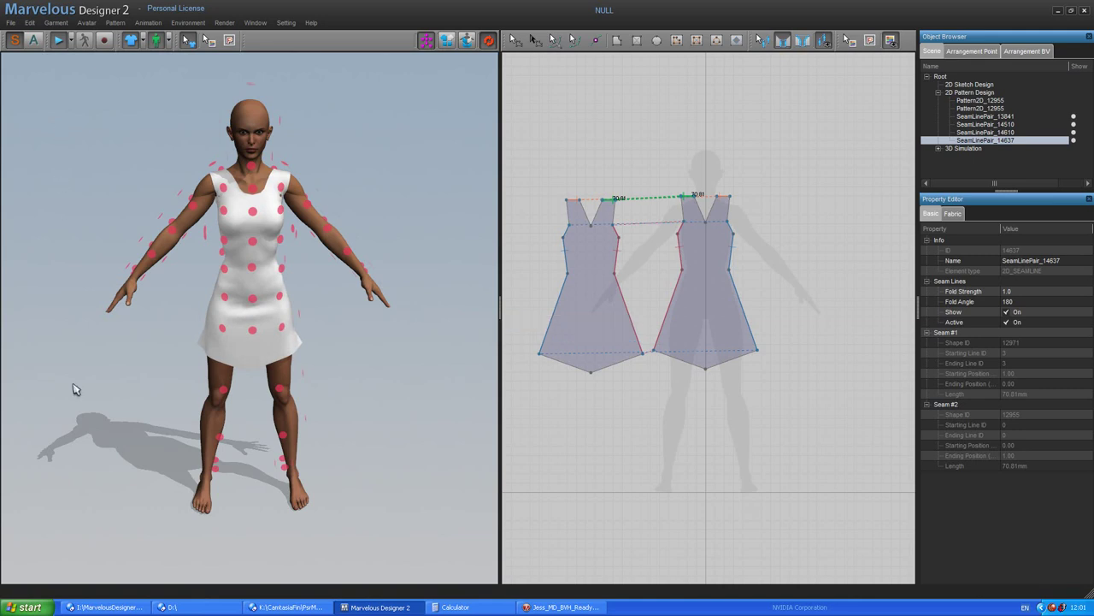
pyautogui.click(426, 41)
pyautogui.moveTo(151, 357); pyautogui.dragTo(260, 304, button='right')
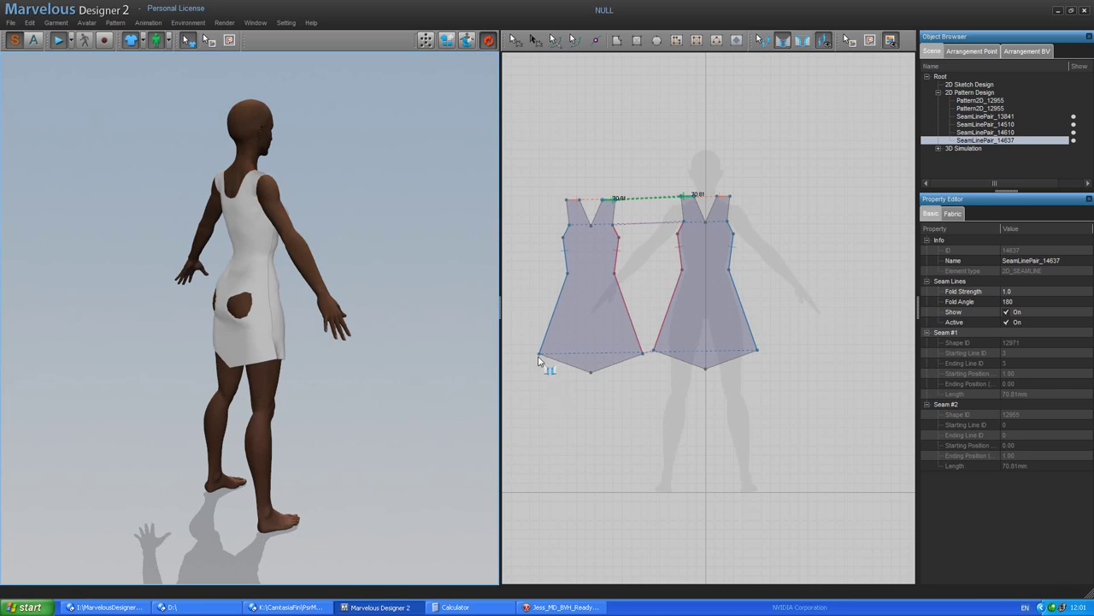
# Select the left and right dress patterns, then narrow the selection to the back pattern
pyautogui.click(514, 41)
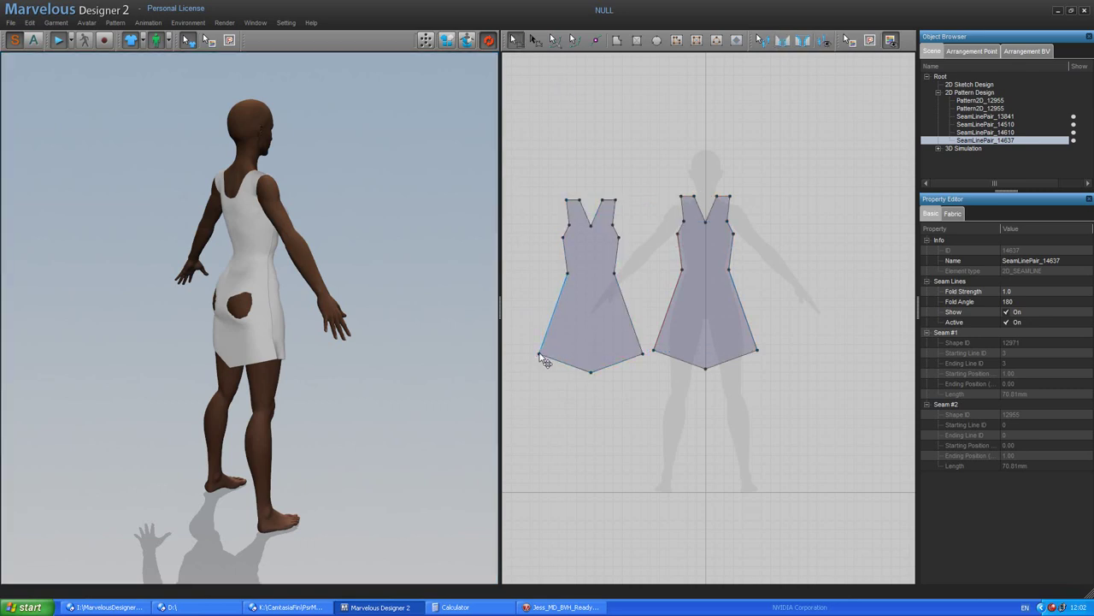
pyautogui.click(542, 359)
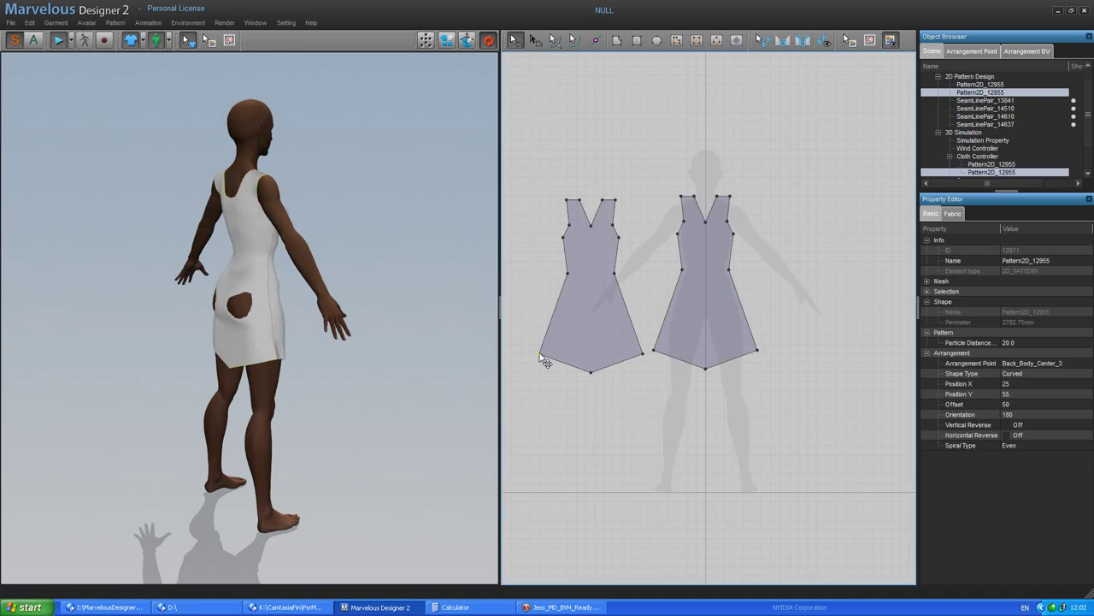
pyautogui.keyDown('shift'); pyautogui.click(656, 357); pyautogui.keyUp('shift')
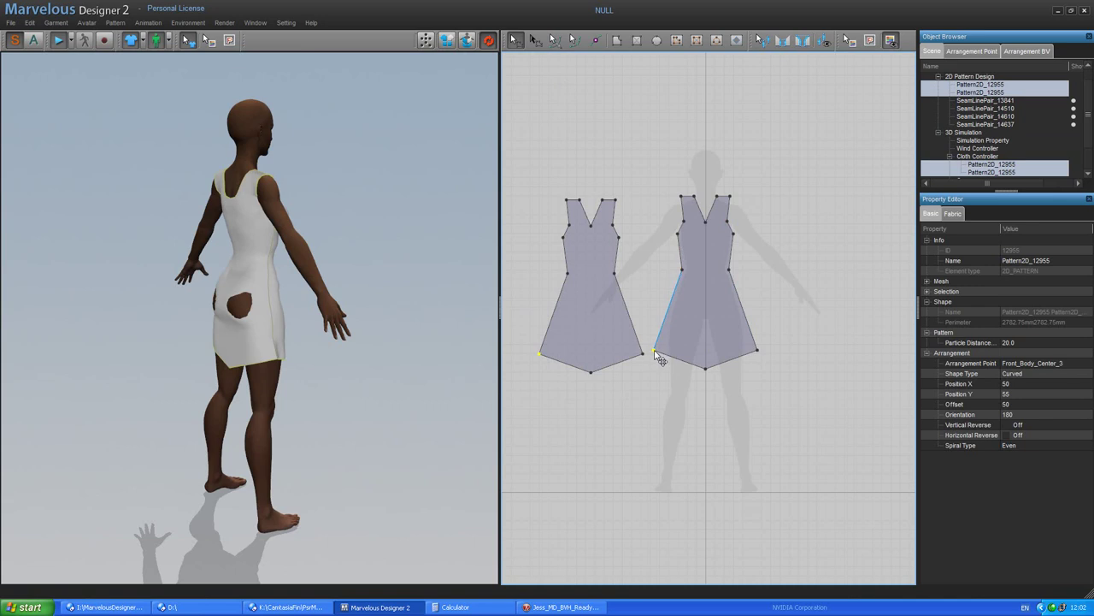
pyautogui.click(646, 354)
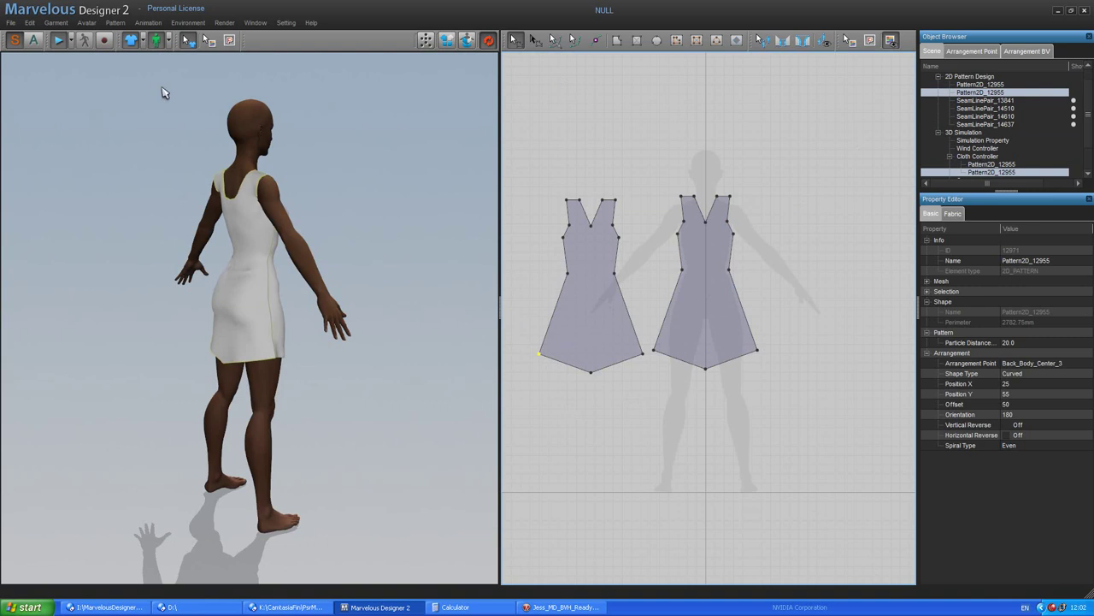
# Pull the outer hem corners of both dress patterns outward to widen the skirt
pyautogui.click(60, 40)
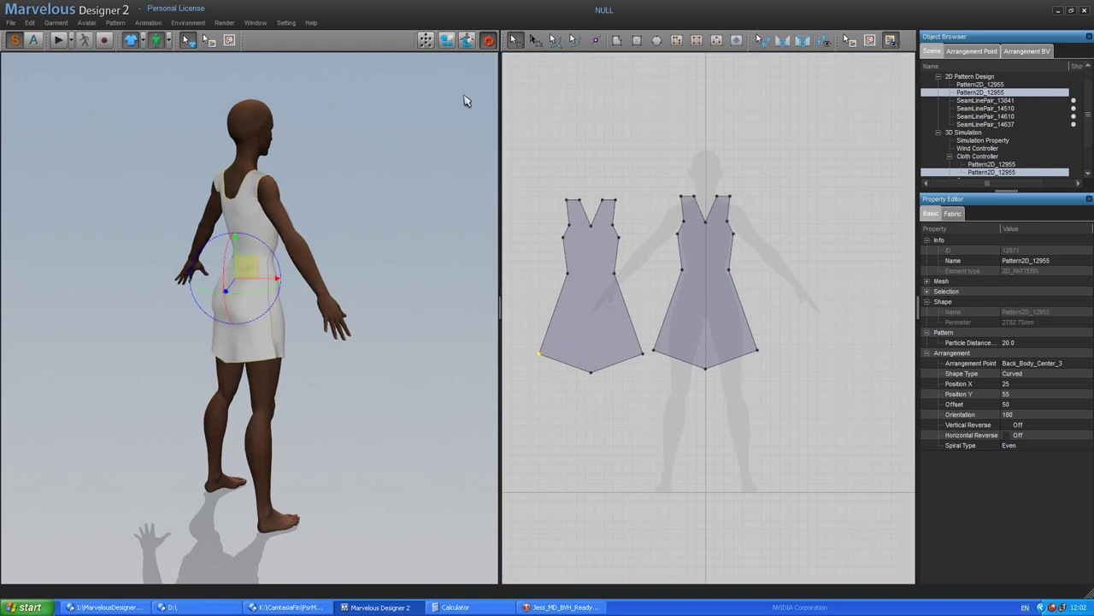
pyautogui.click(489, 40)
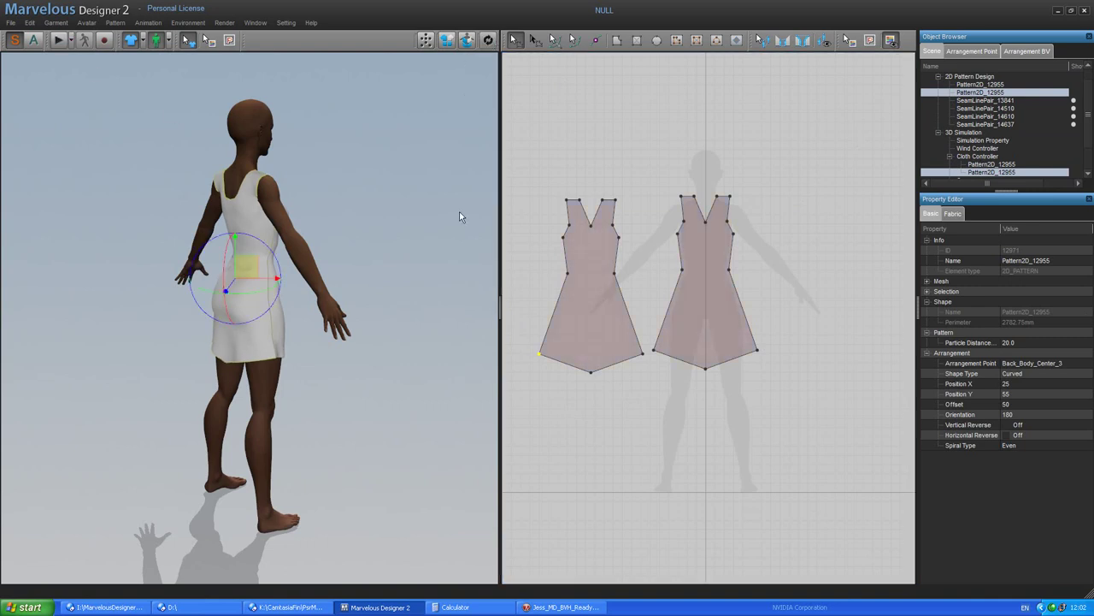
pyautogui.click(654, 351)
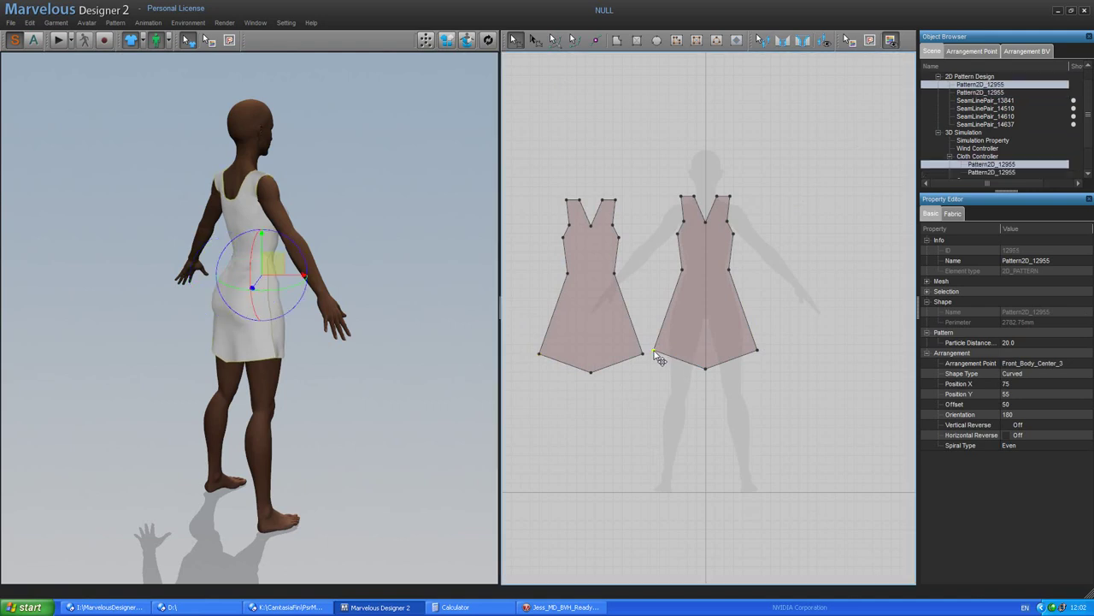
pyautogui.keyDown('shift'); pyautogui.click(539, 357); pyautogui.keyUp('shift')
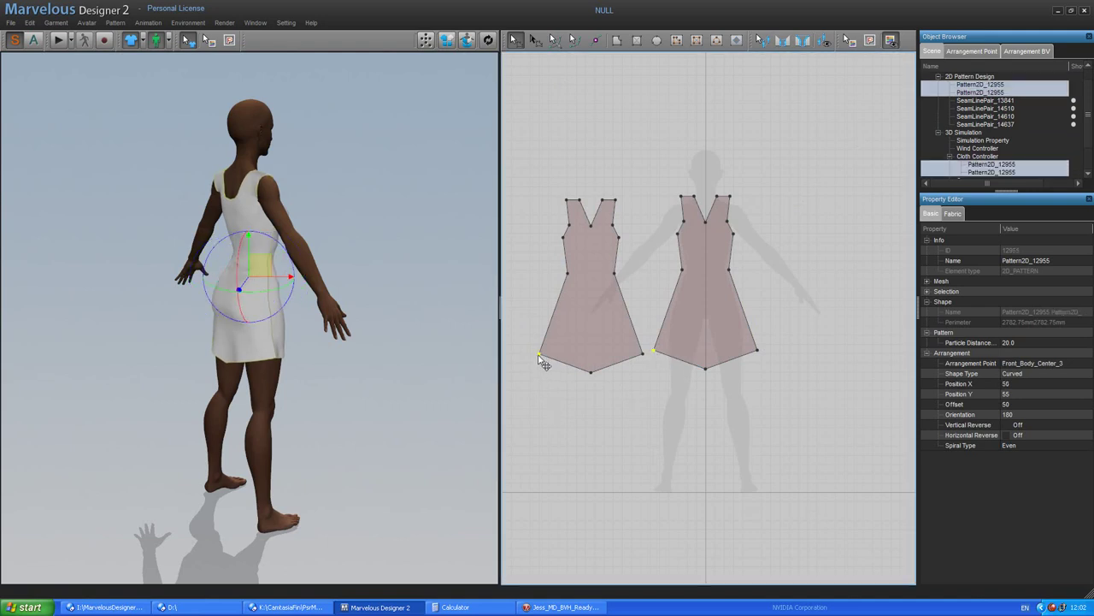
pyautogui.moveTo(540, 359); pyautogui.dragTo(520, 357)
pyautogui.click(650, 359)
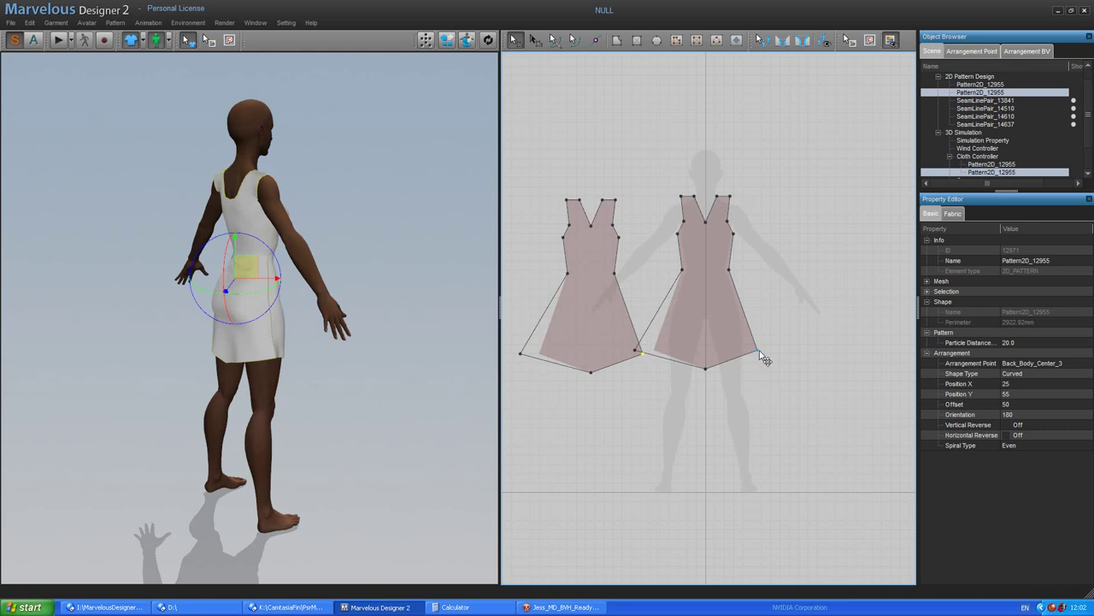
pyautogui.moveTo(763, 359); pyautogui.dragTo(784, 360)
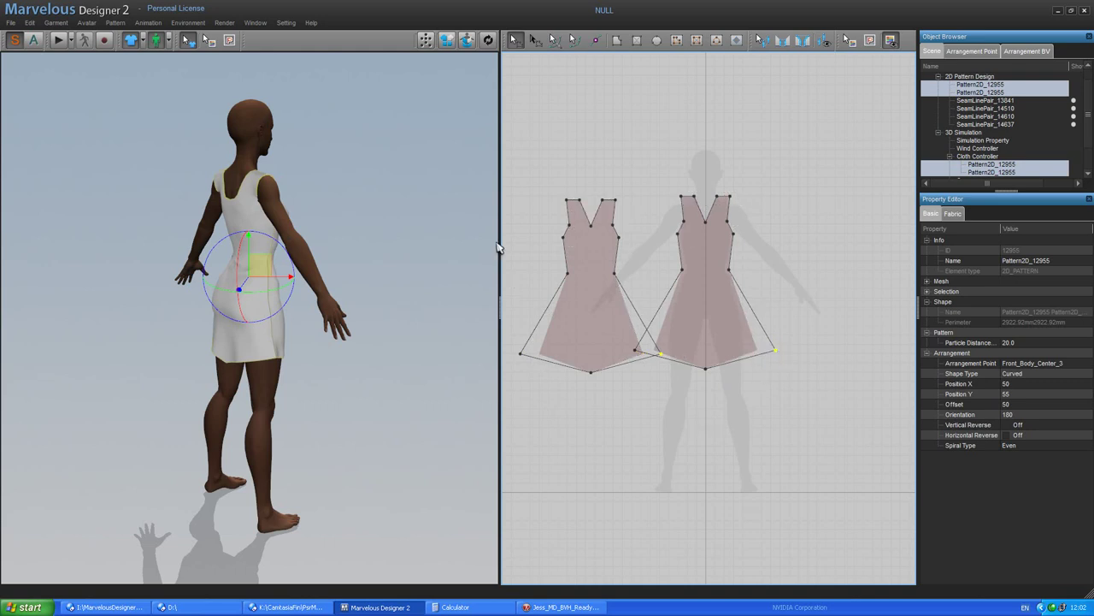
# Re-simulate the flared dress, view it from the front, then stop the simulation
pyautogui.click(488, 41)
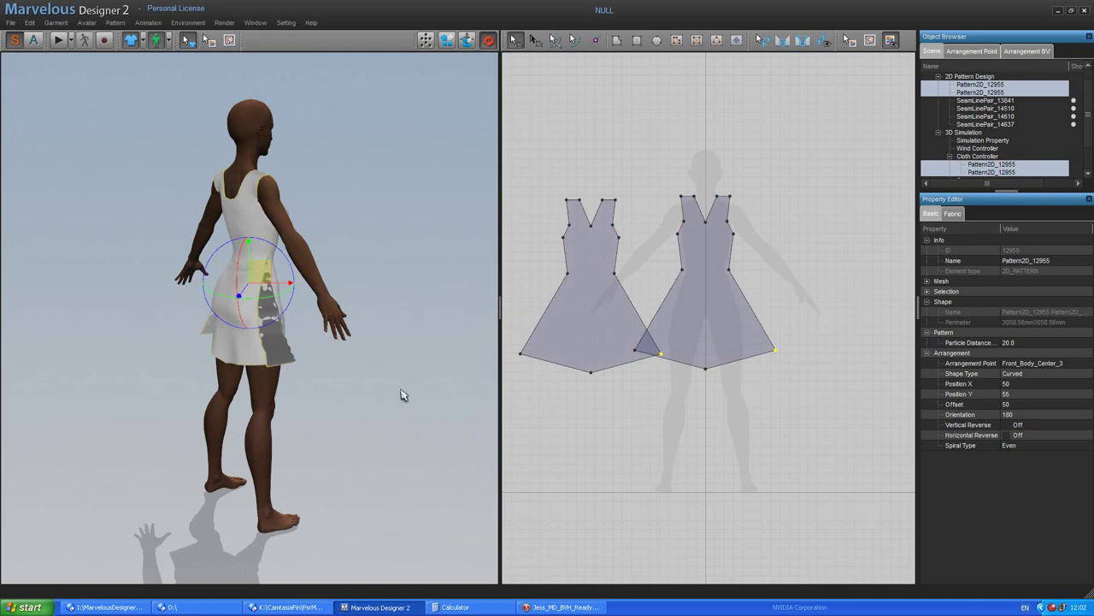
pyautogui.click(58, 40)
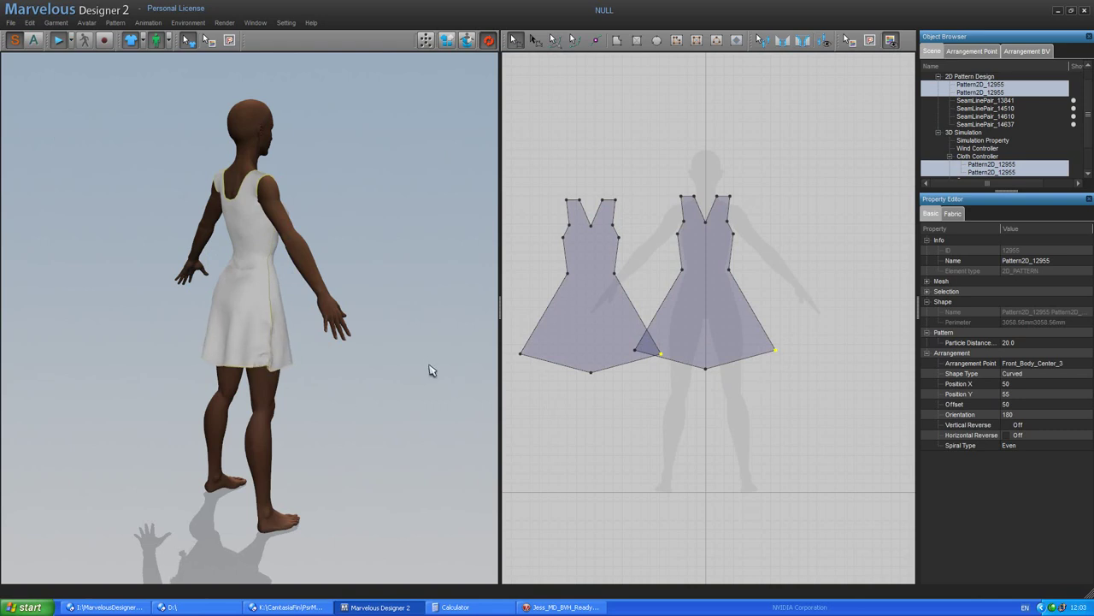
pyautogui.moveTo(359, 381); pyautogui.dragTo(432, 374, button='right')
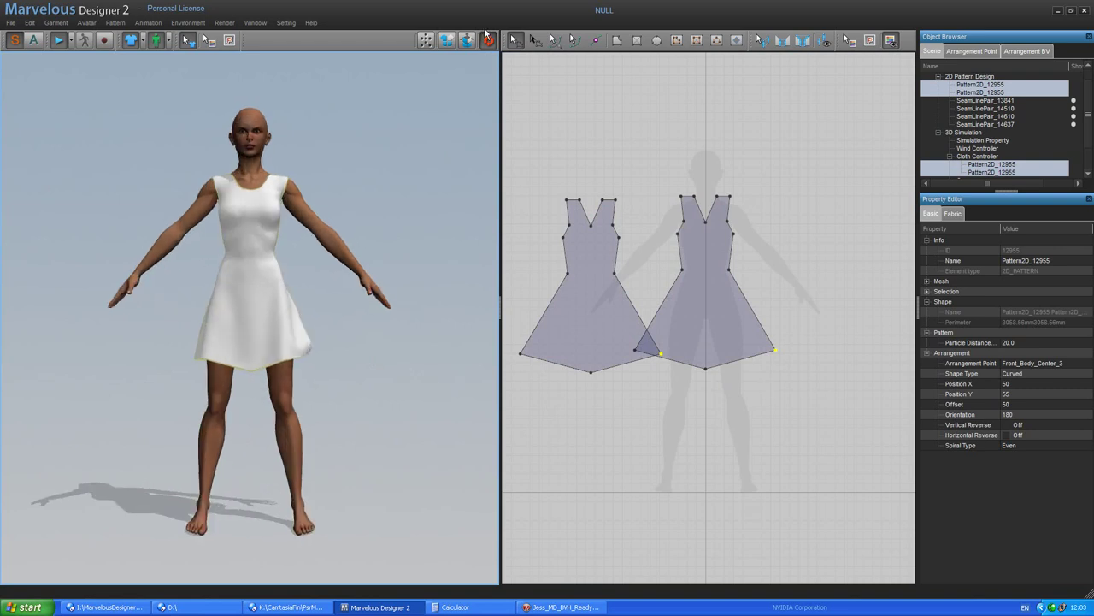
pyautogui.click(486, 43)
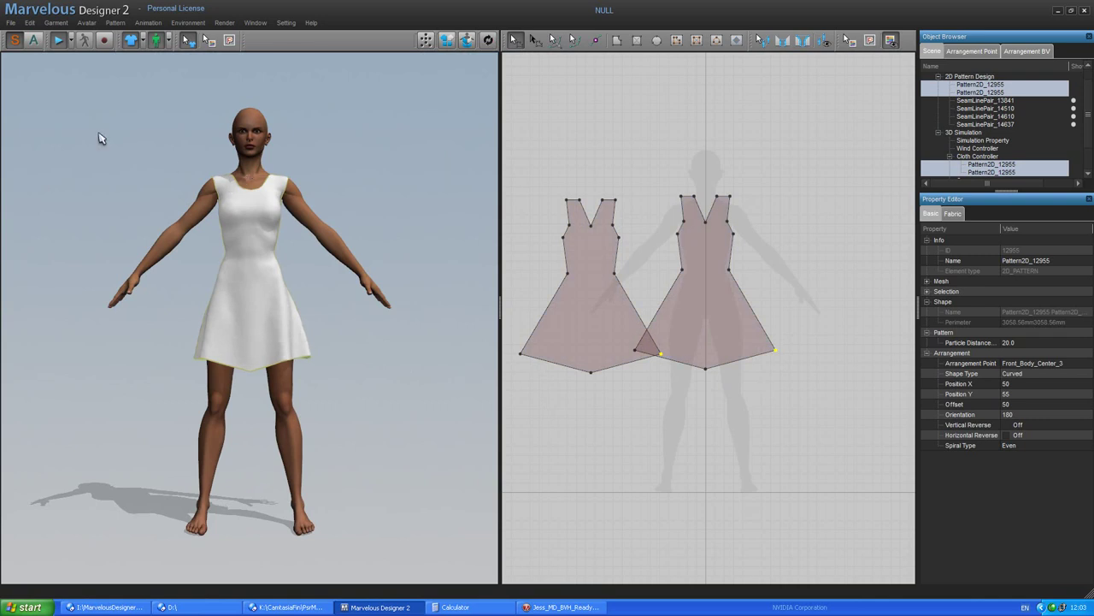
# Import JessEHmrphINC2.mdd as a standard MDD vertex cache at 8.6 ft (Poser) scale
pyautogui.click(10, 23)
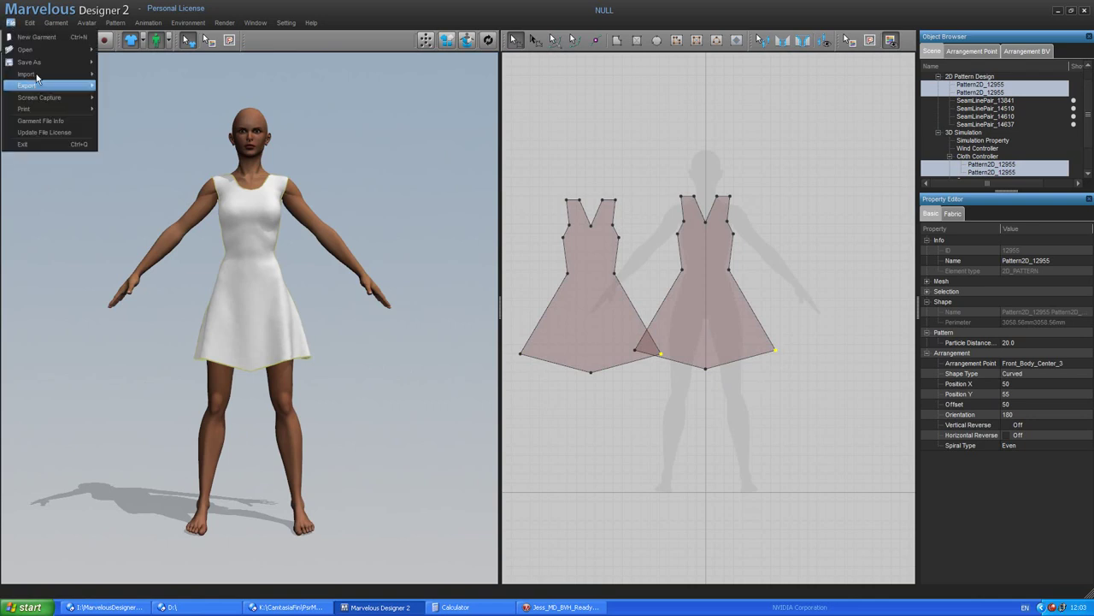
pyautogui.moveTo(37, 77)
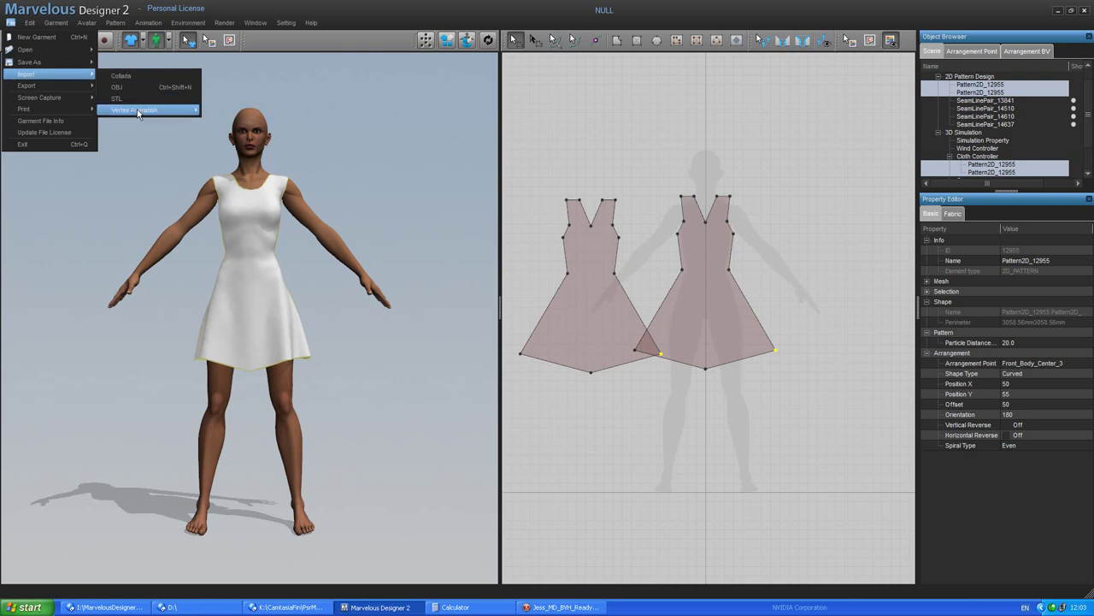
pyautogui.moveTo(138, 114)
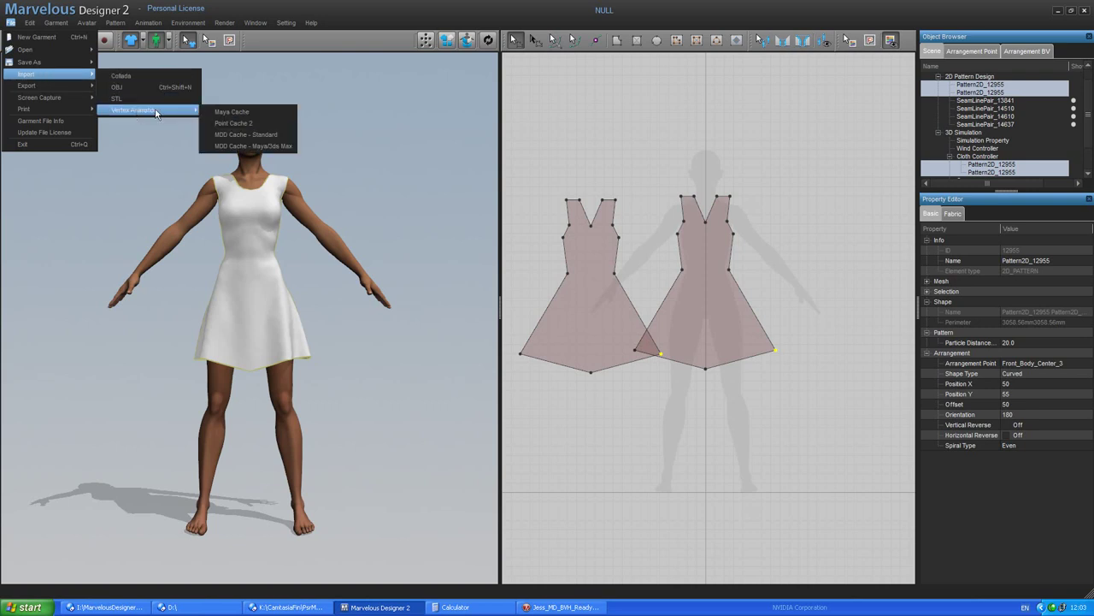
pyautogui.click(230, 139)
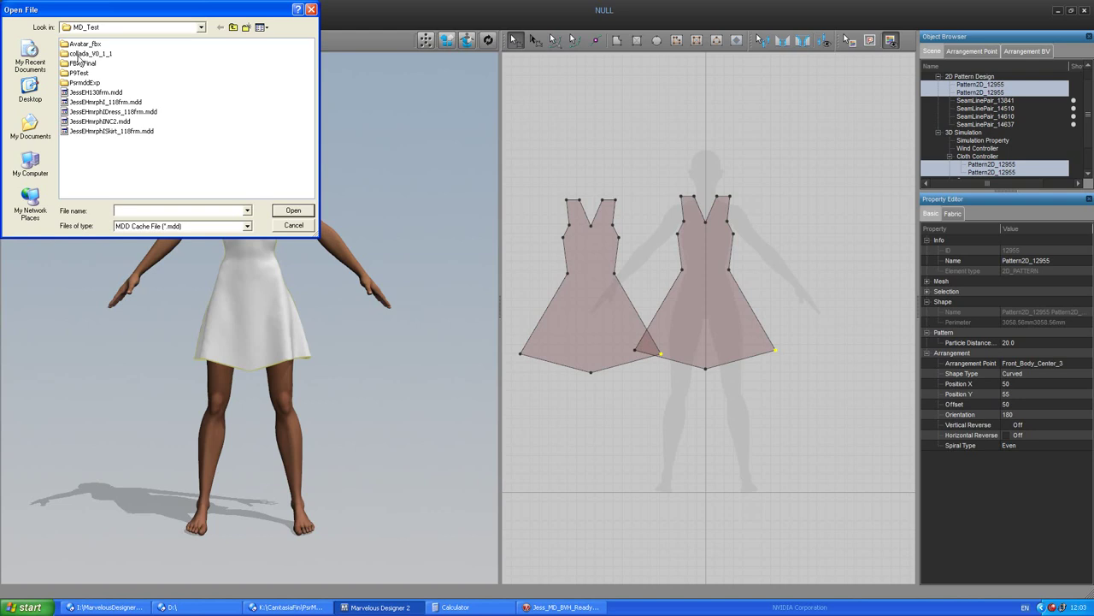
pyautogui.doubleClick(87, 122)
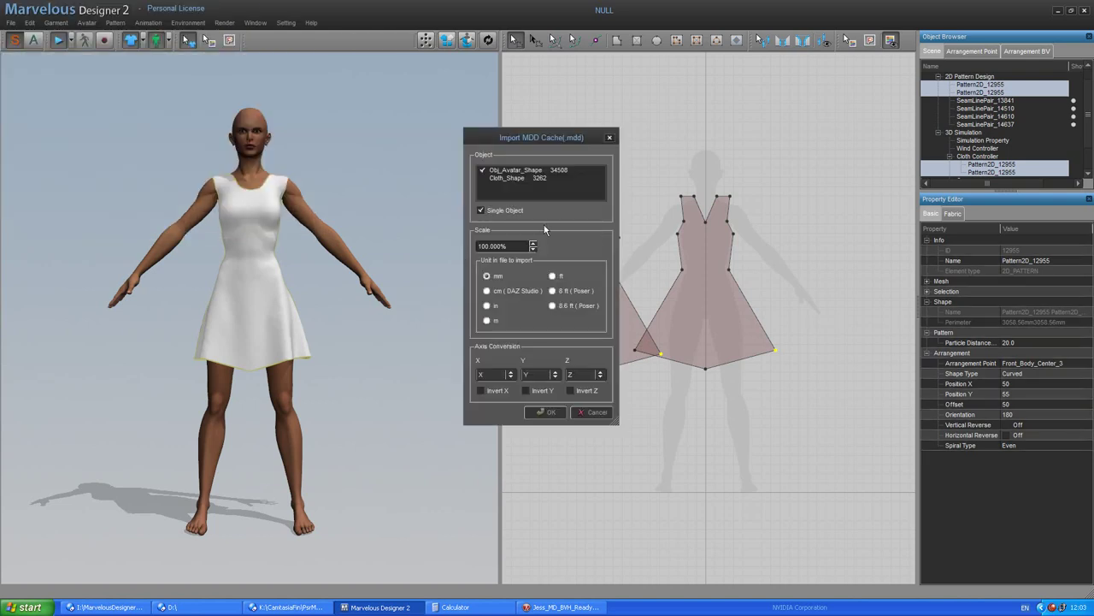
pyautogui.click(575, 308)
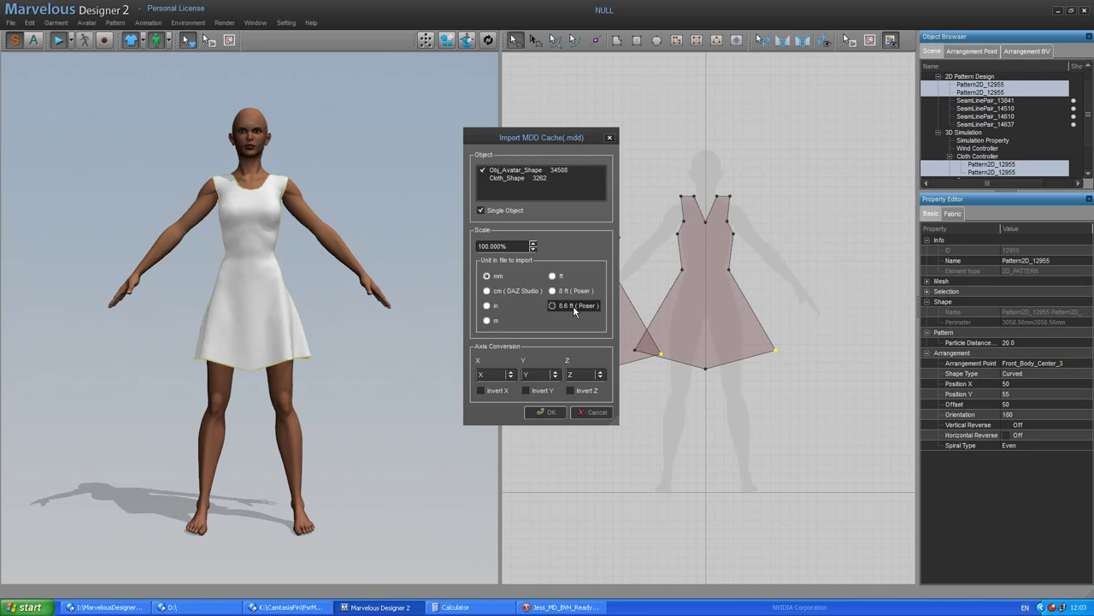
pyautogui.click(550, 413)
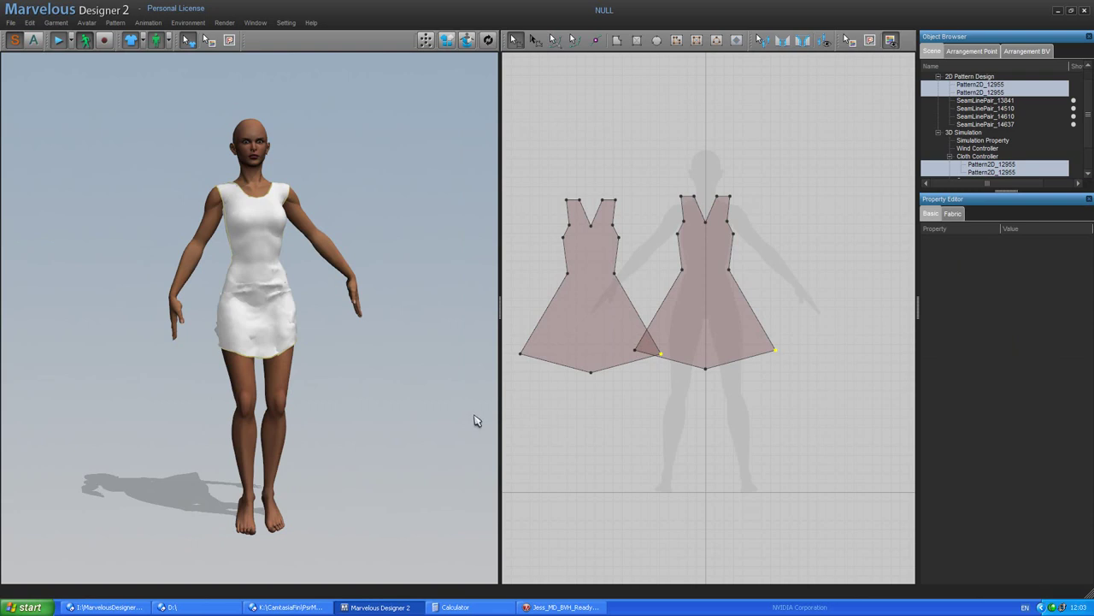
# Zoom the 3D view in and out to watch the dress simulate on the walking avatar
pyautogui.scroll(3, 477, 420)
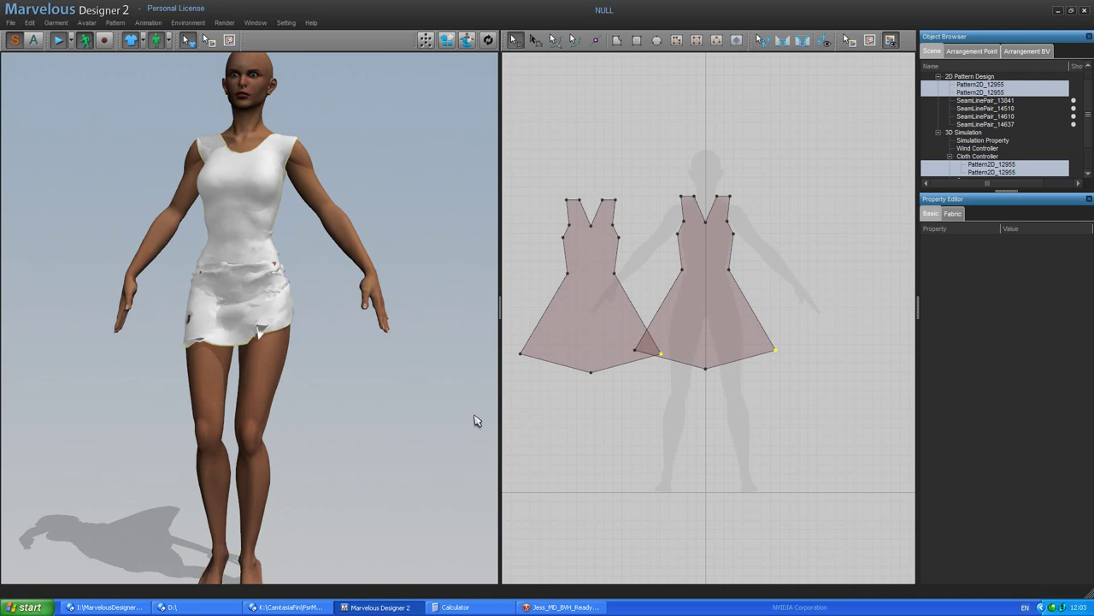
pyautogui.scroll(5, 476, 419)
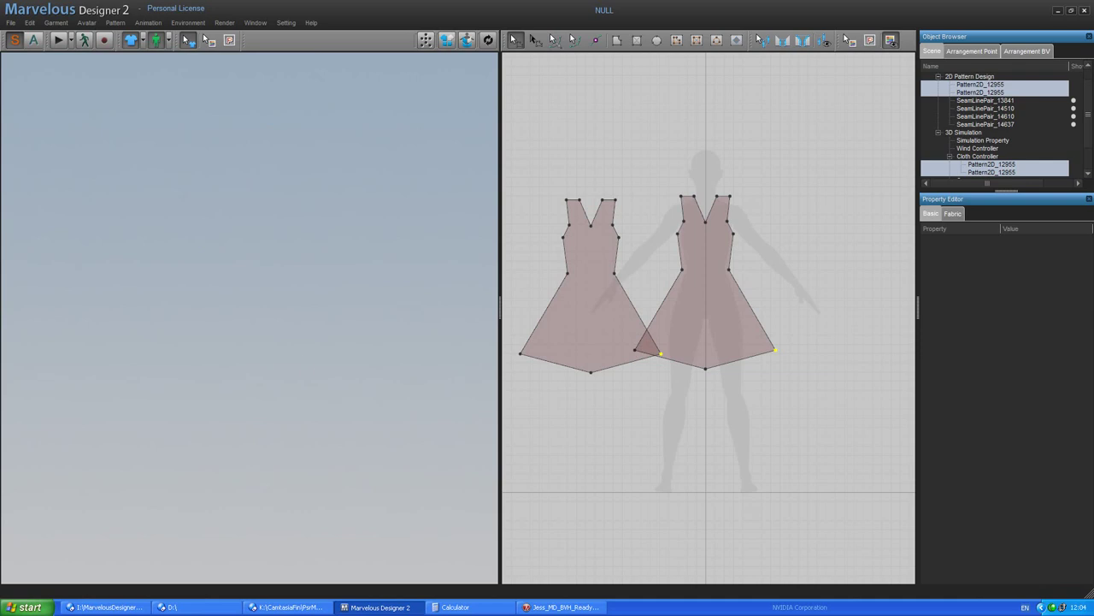
pyautogui.scroll(-5, 311, 365)
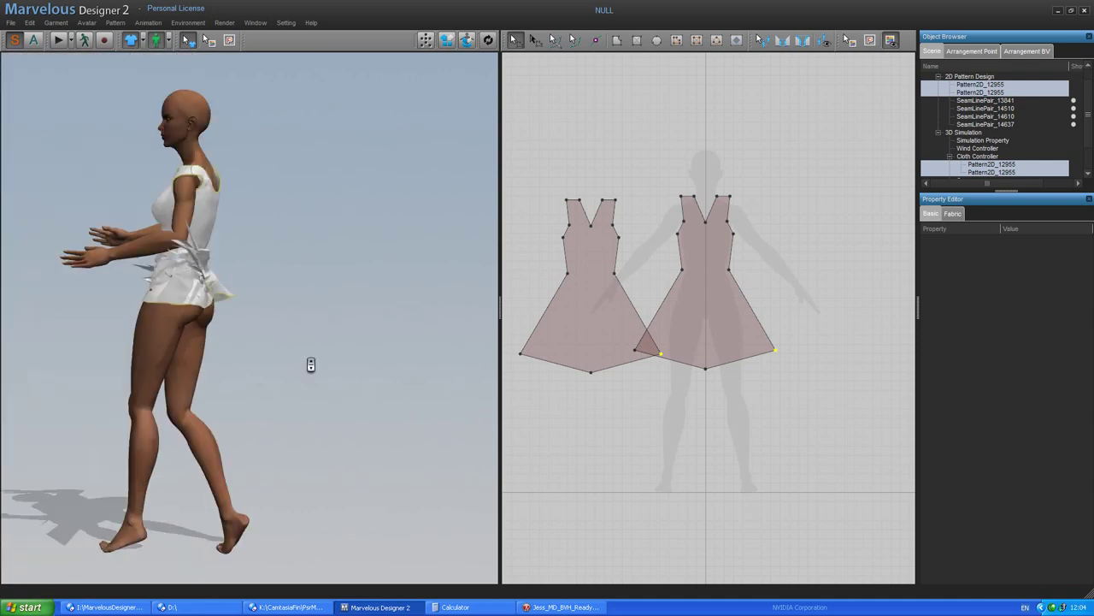
# Switch to the Jess_MD_BVH_Ready Poser scene and rewind the timeline to frame 1
pyautogui.click(565, 607)
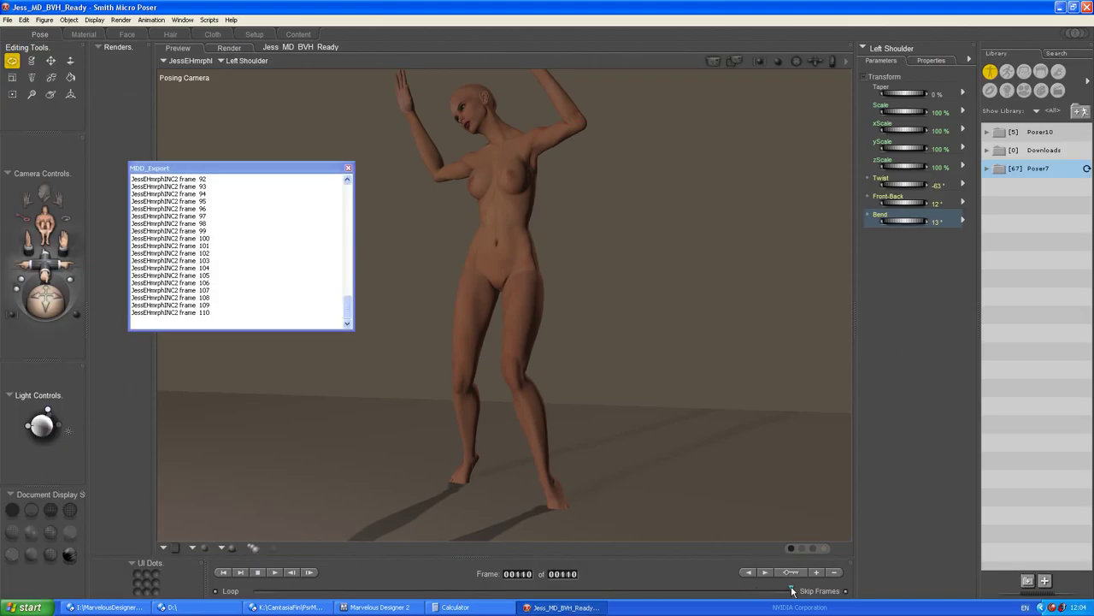
pyautogui.moveTo(793, 590); pyautogui.dragTo(238, 592)
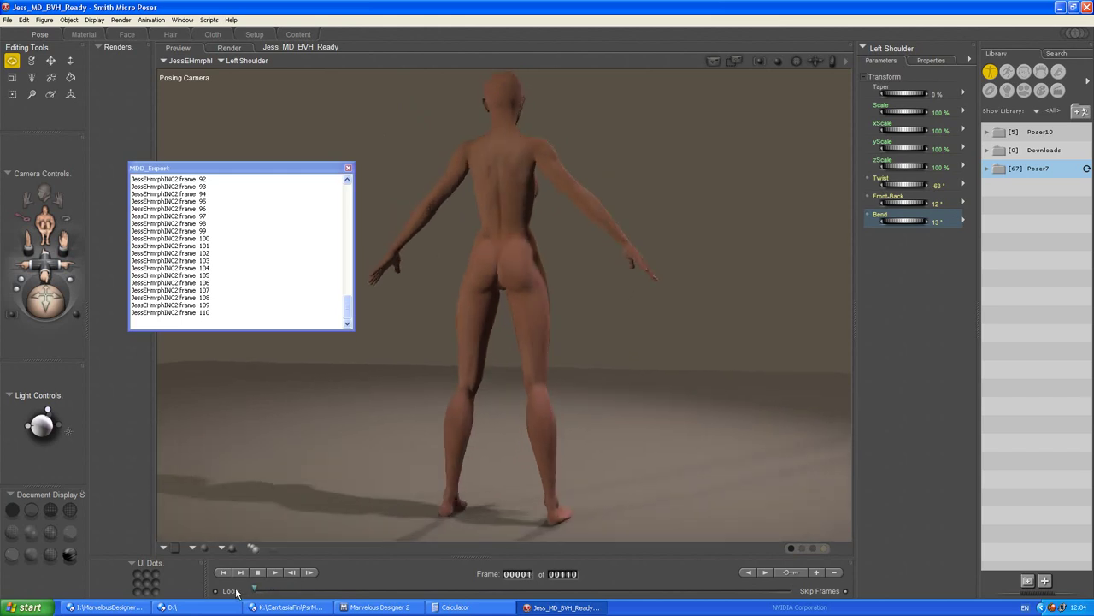
# Switch the viewport to the Main Camera and advance the animation to frame 16
pyautogui.rightClick(175, 78)
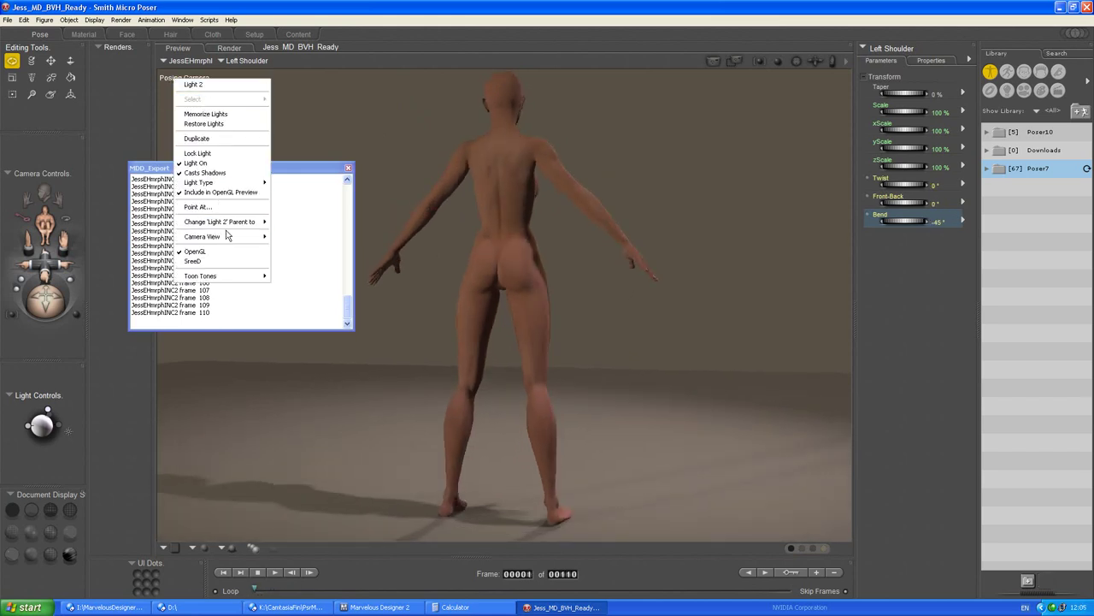
pyautogui.moveTo(228, 241)
pyautogui.click(292, 240)
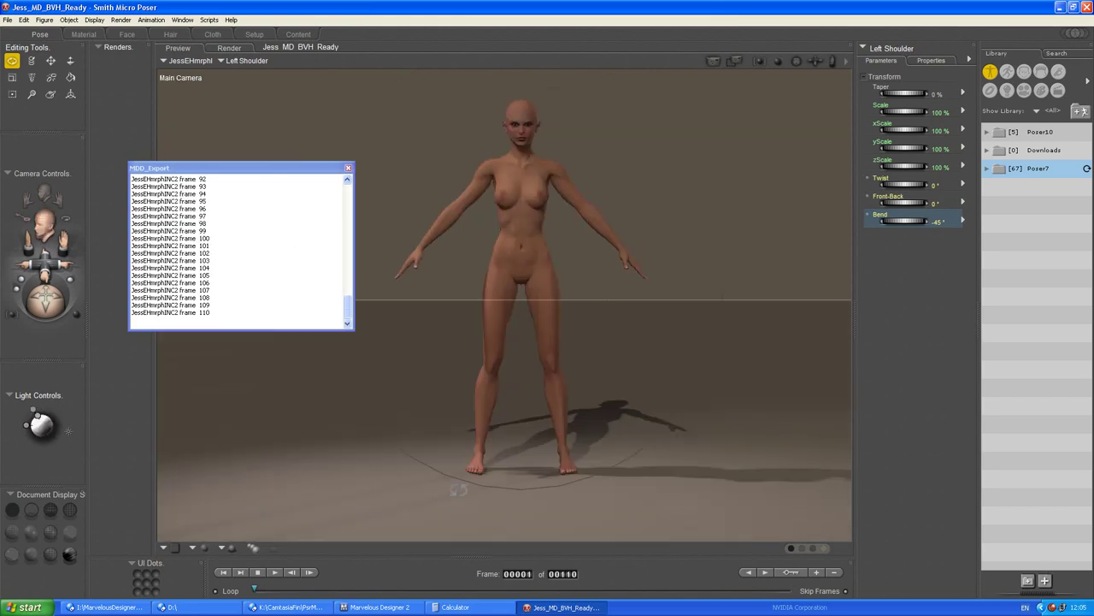
pyautogui.moveTo(255, 590); pyautogui.dragTo(277, 591)
# Smooth the hip's zTran curve by deleting its keyframes between frames 4 and 24
pyautogui.click(551, 262)
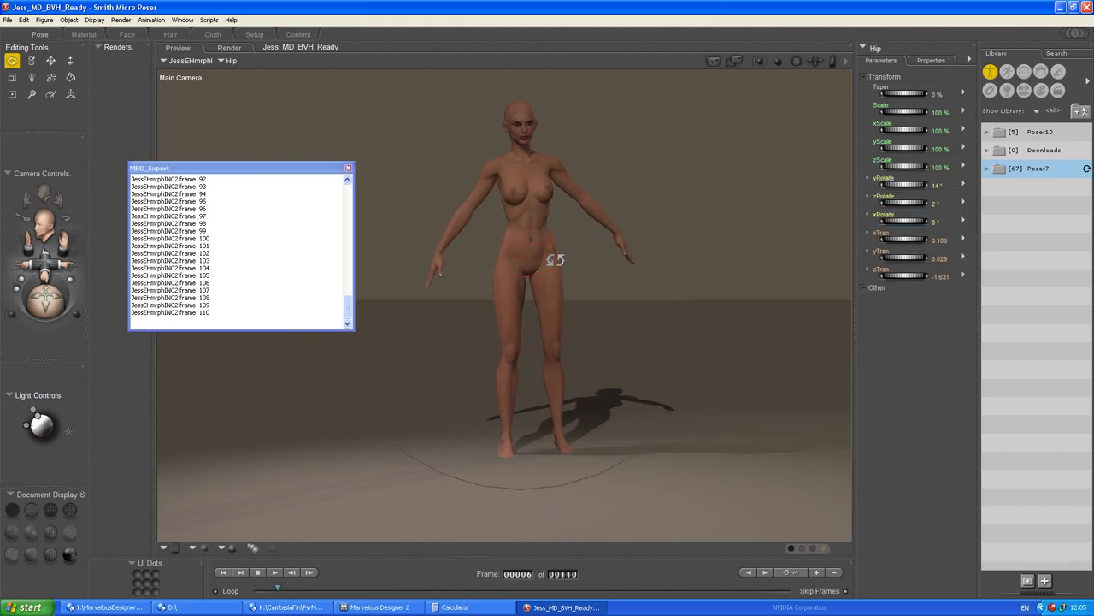
pyautogui.click(963, 275)
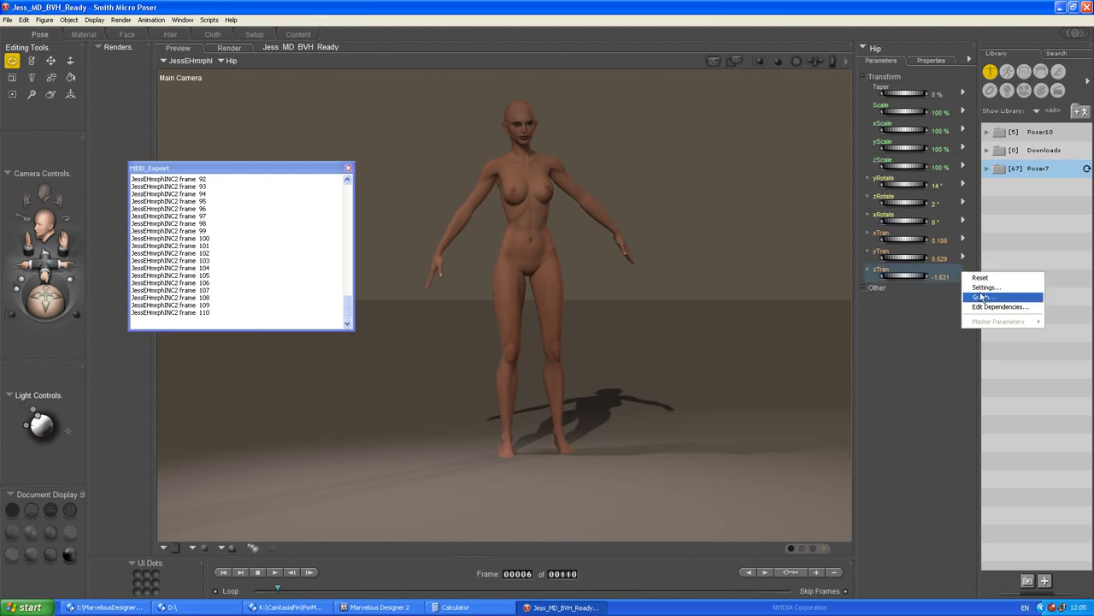
pyautogui.click(983, 296)
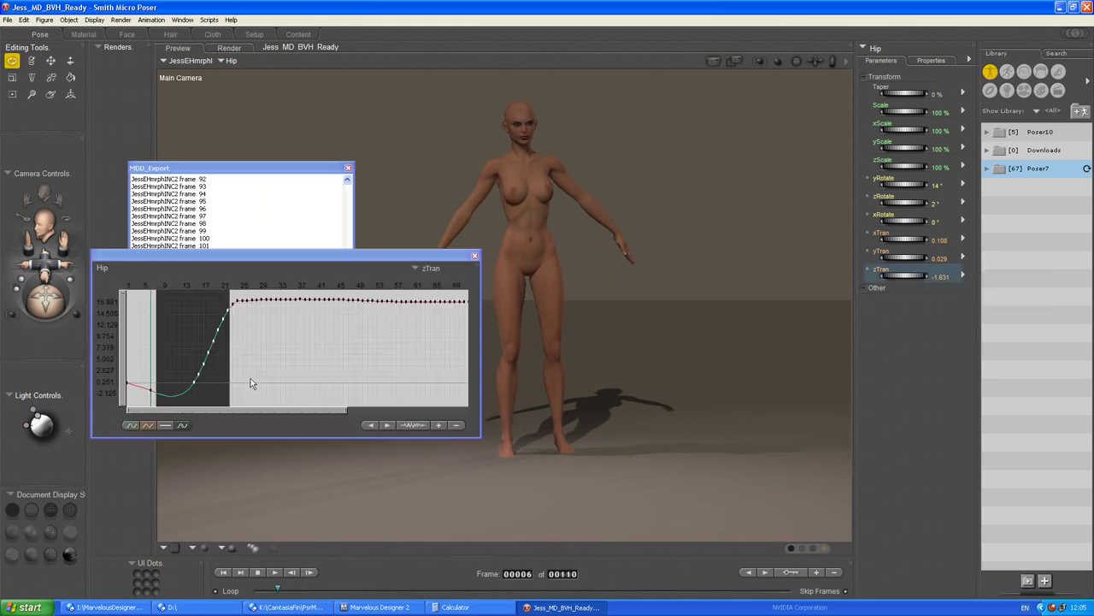
pyautogui.click(146, 325)
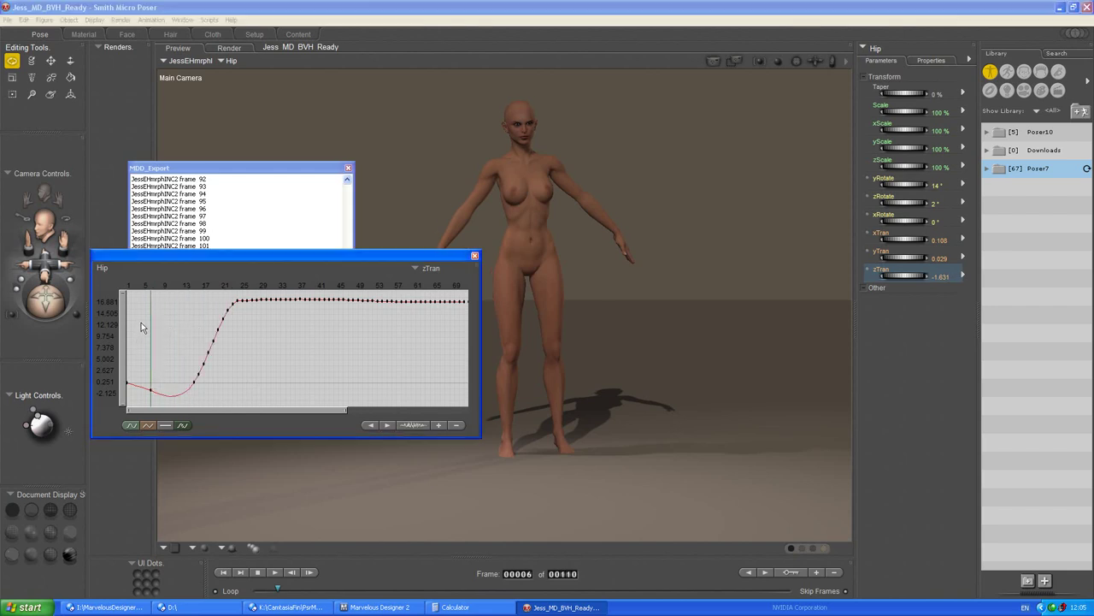
pyautogui.moveTo(134, 335); pyautogui.dragTo(237, 337)
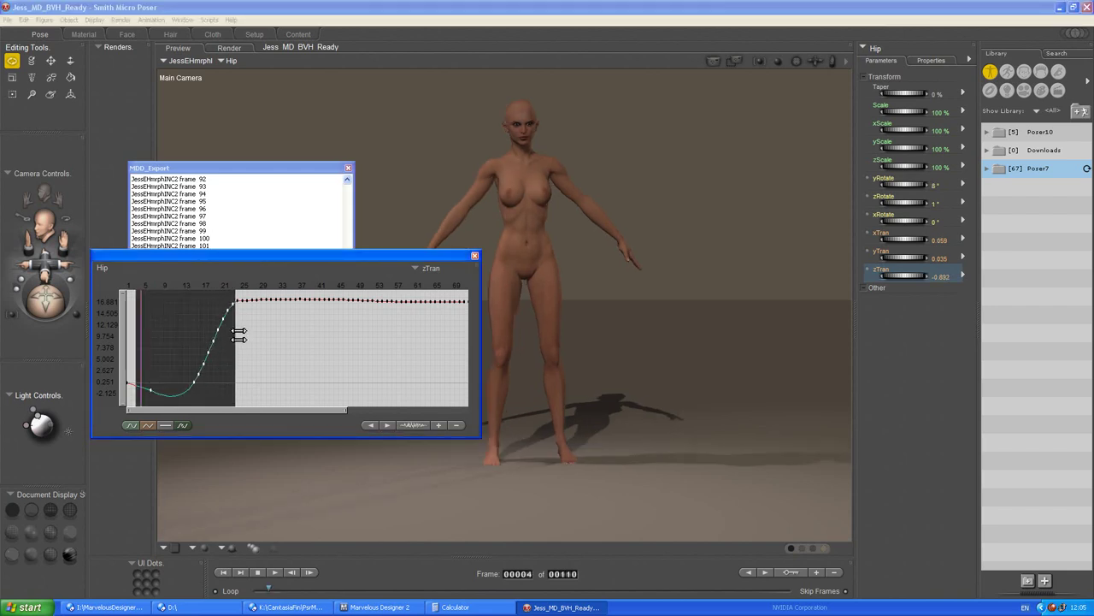
pyautogui.press('Delete')
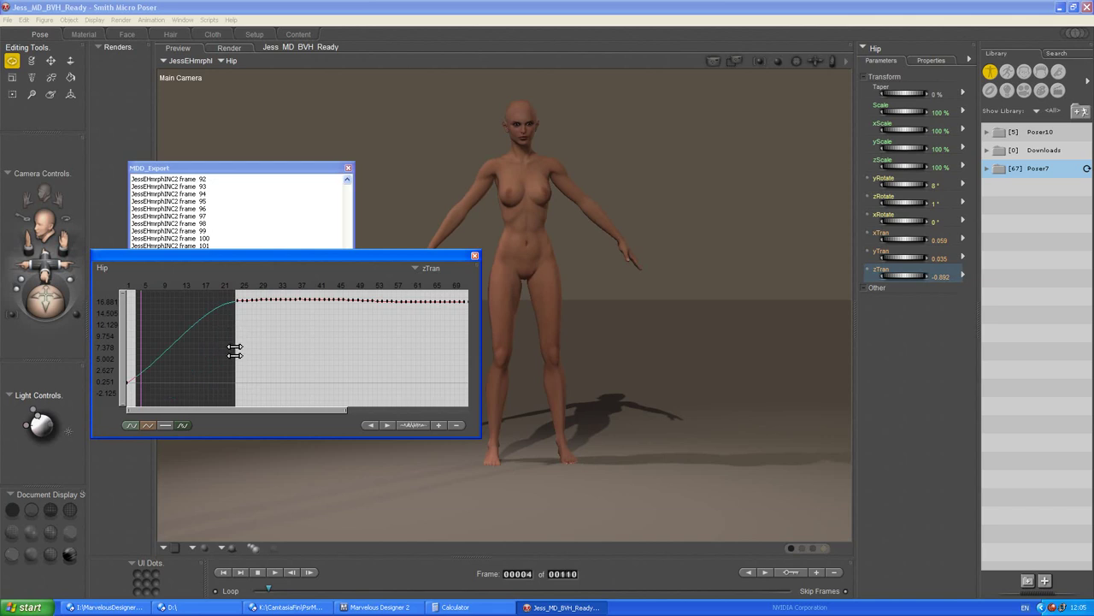
# Check the hip's yTran curve in the graph, close it, and return to frame 1
pyautogui.click(963, 258)
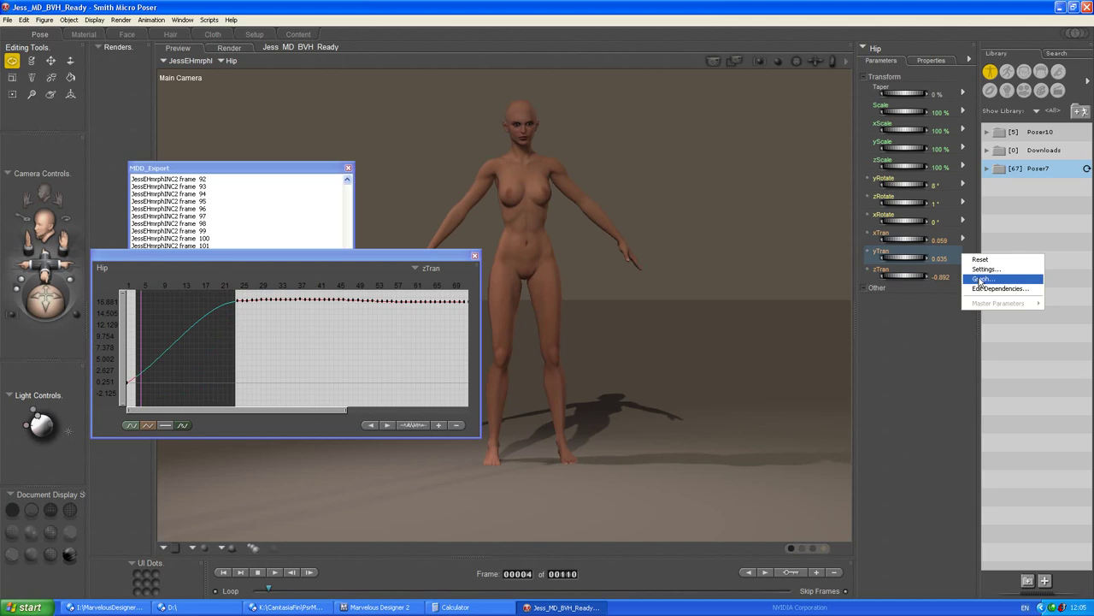
pyautogui.click(980, 280)
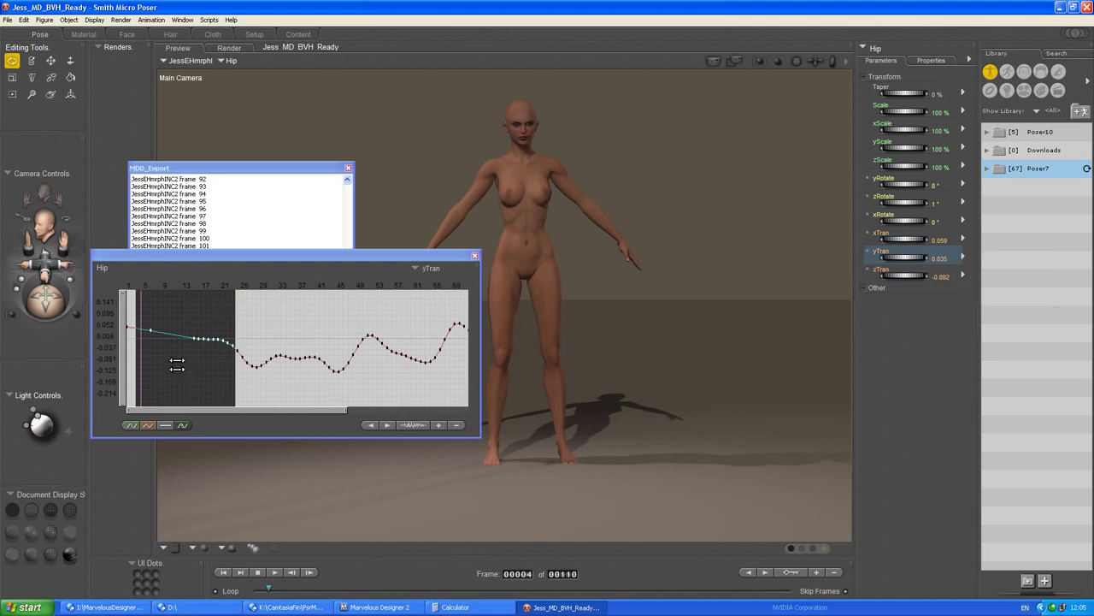
pyautogui.click(475, 257)
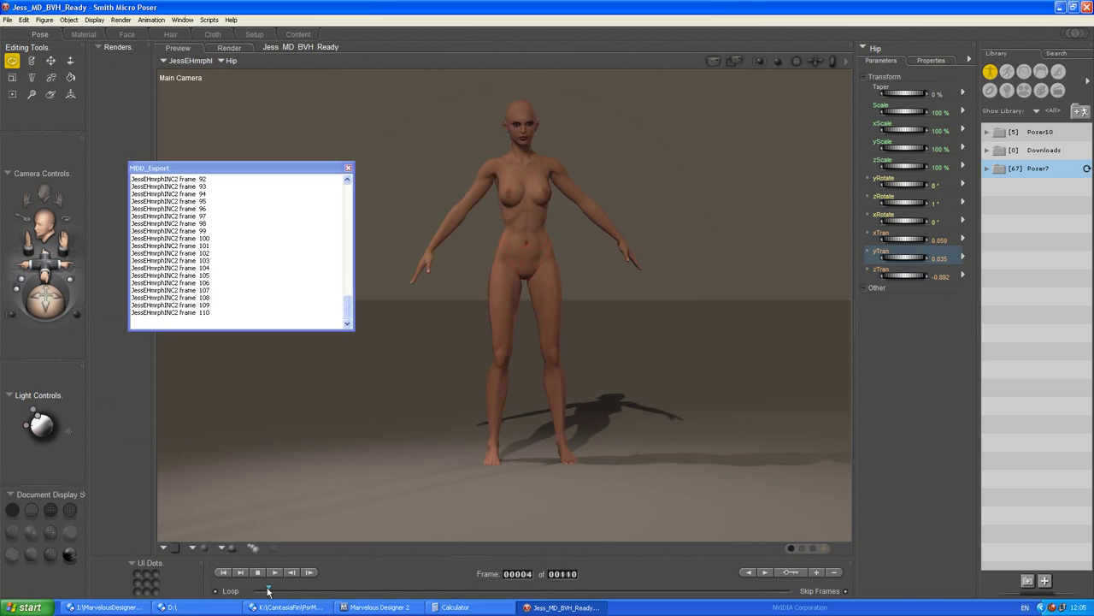
pyautogui.moveTo(268, 590); pyautogui.dragTo(229, 591)
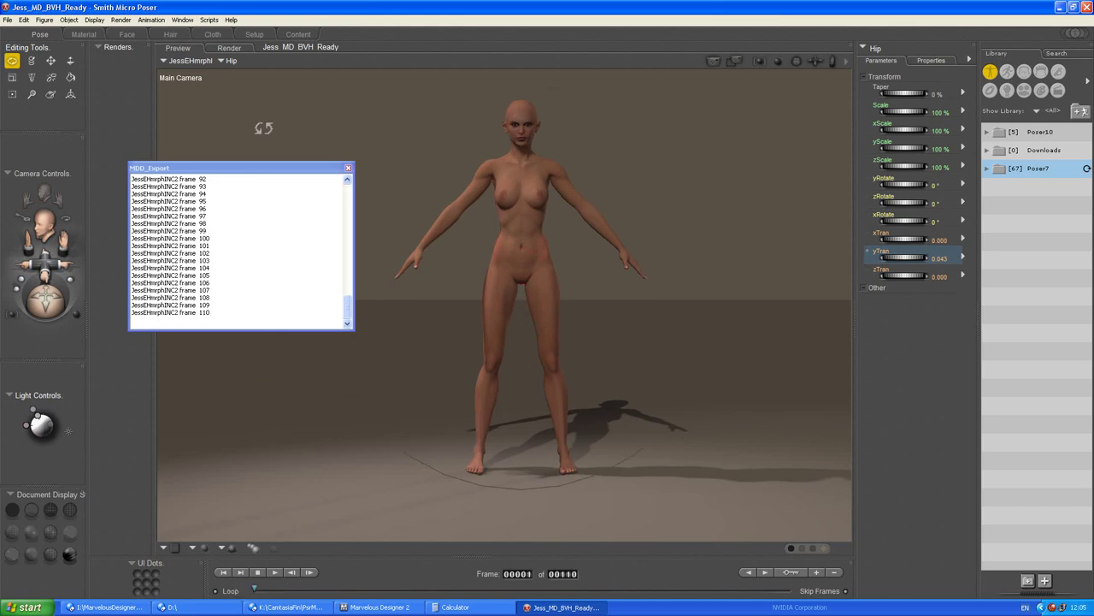
# Export the figure's 110-frame animation with MDD_Export, overwriting JessEHmrphINC2.mdd
pyautogui.click(209, 19)
pyautogui.moveTo(230, 55)
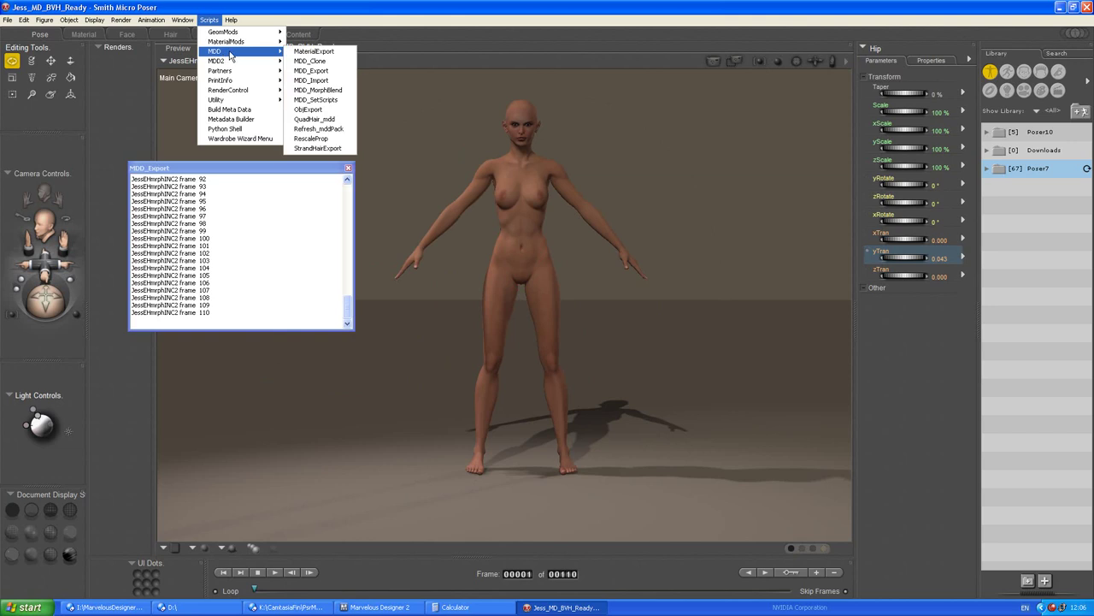
pyautogui.click(311, 72)
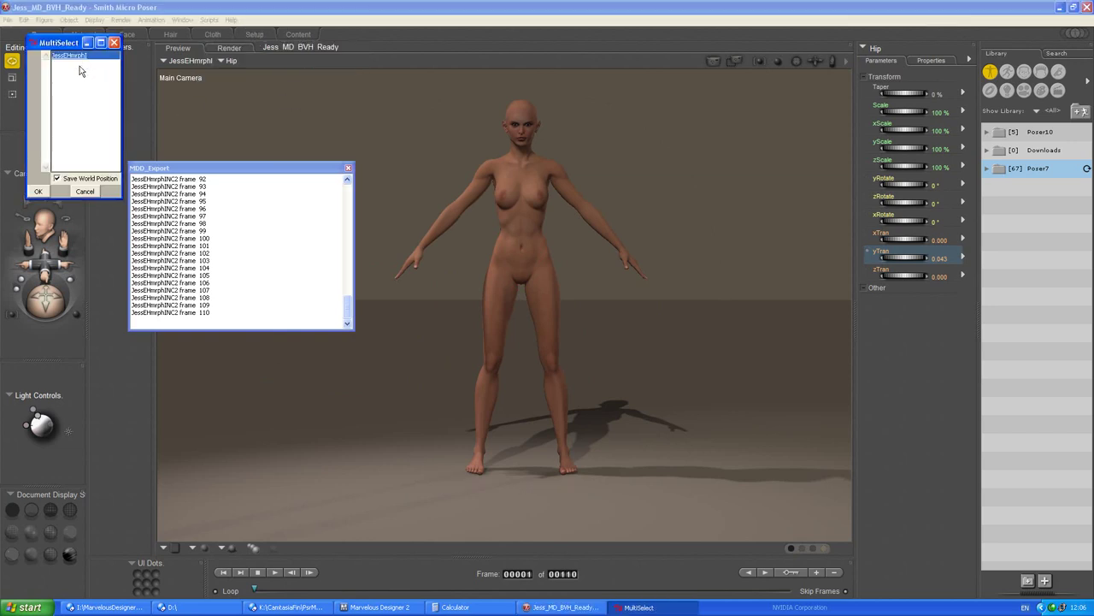
pyautogui.click(38, 192)
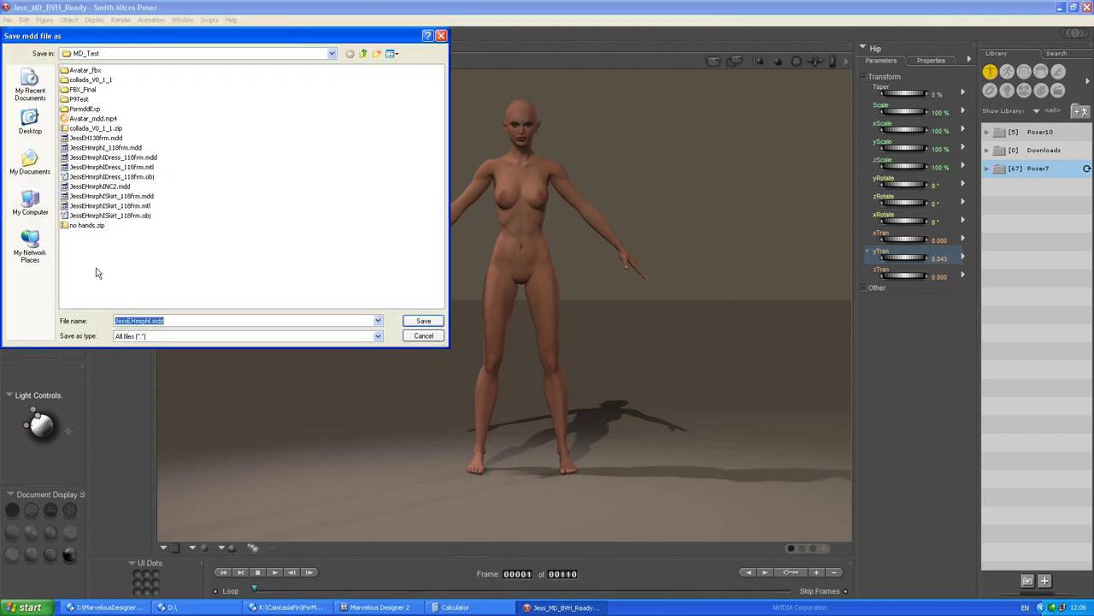
pyautogui.click(97, 186)
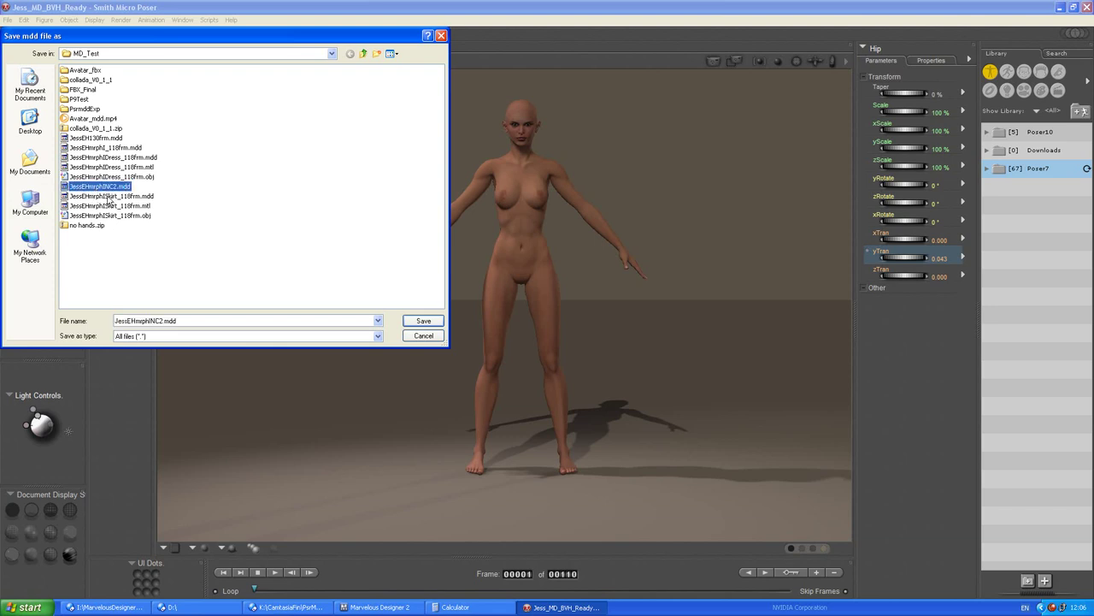
pyautogui.click(424, 321)
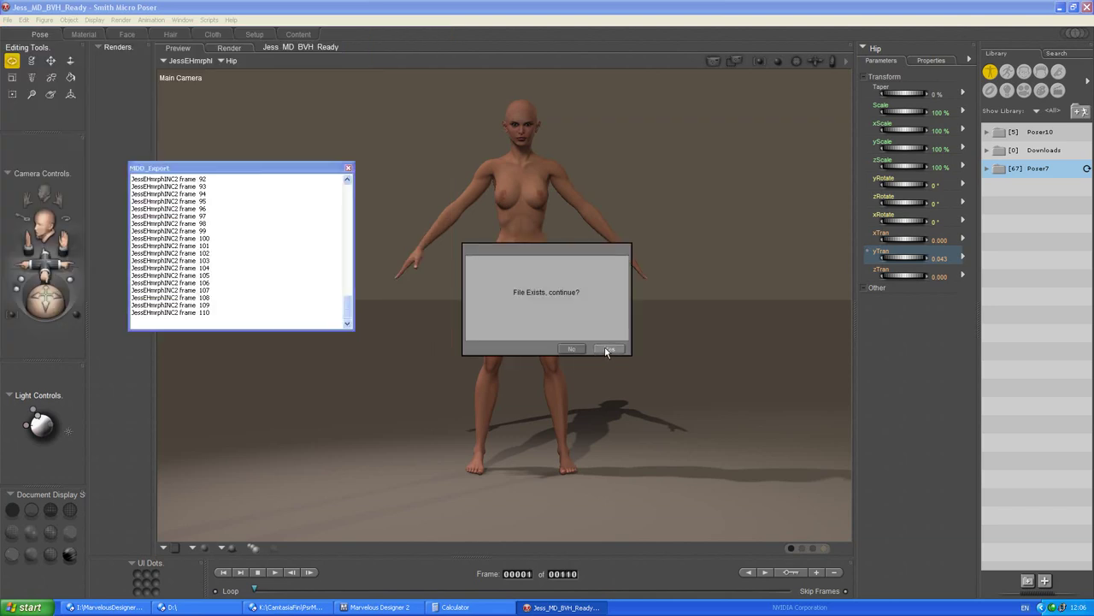
pyautogui.click(608, 351)
pyautogui.click(608, 351)
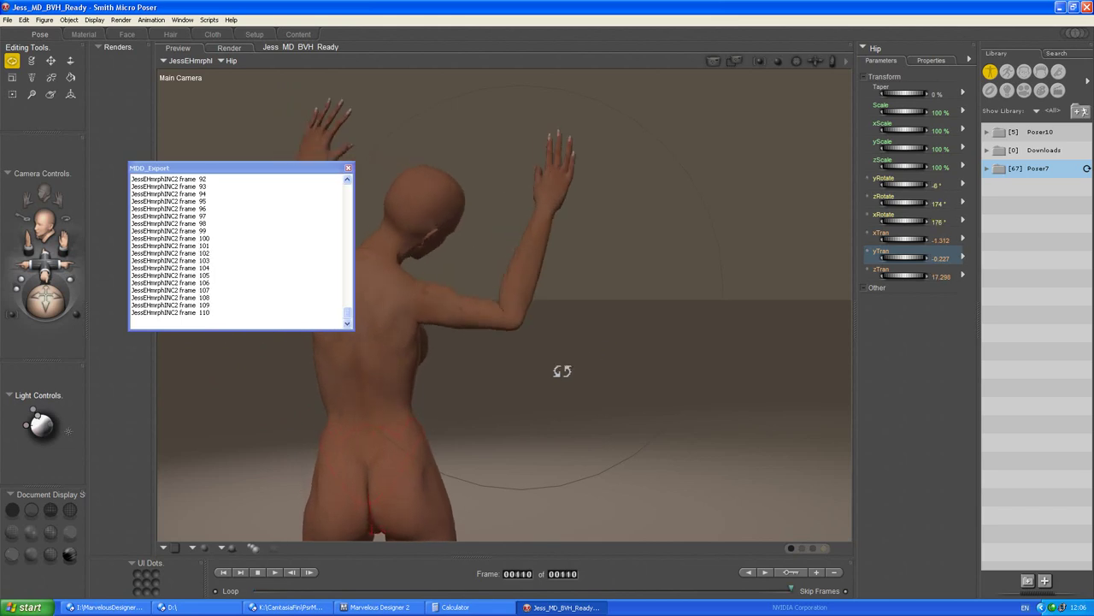
# Return to Marvelous Designer 2, go to the animation start, and toggle animation then simulation mode
pyautogui.click(377, 607)
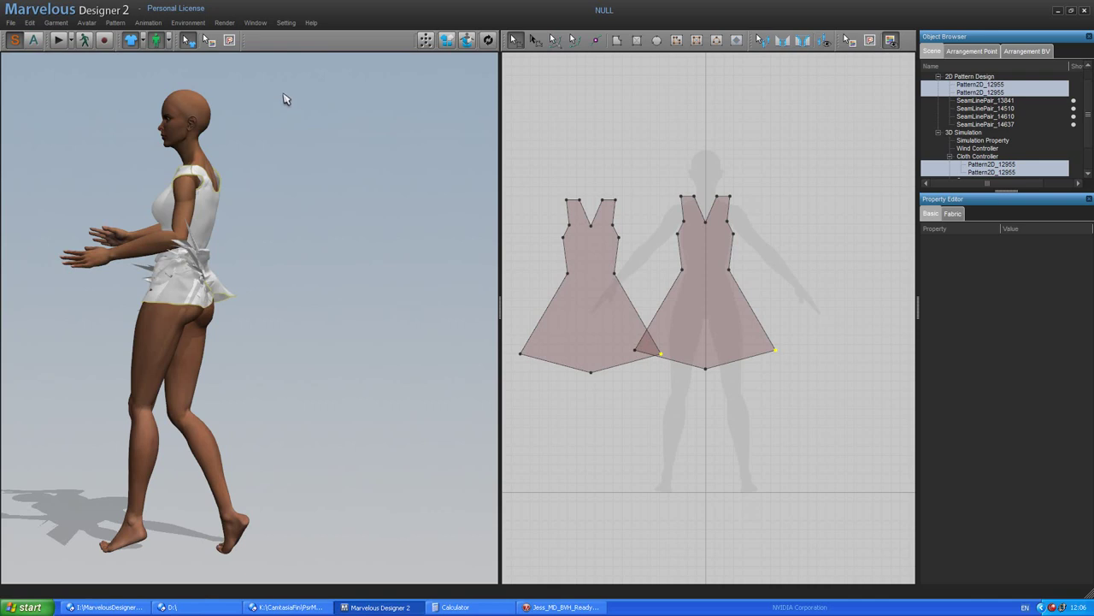
pyautogui.click(148, 22)
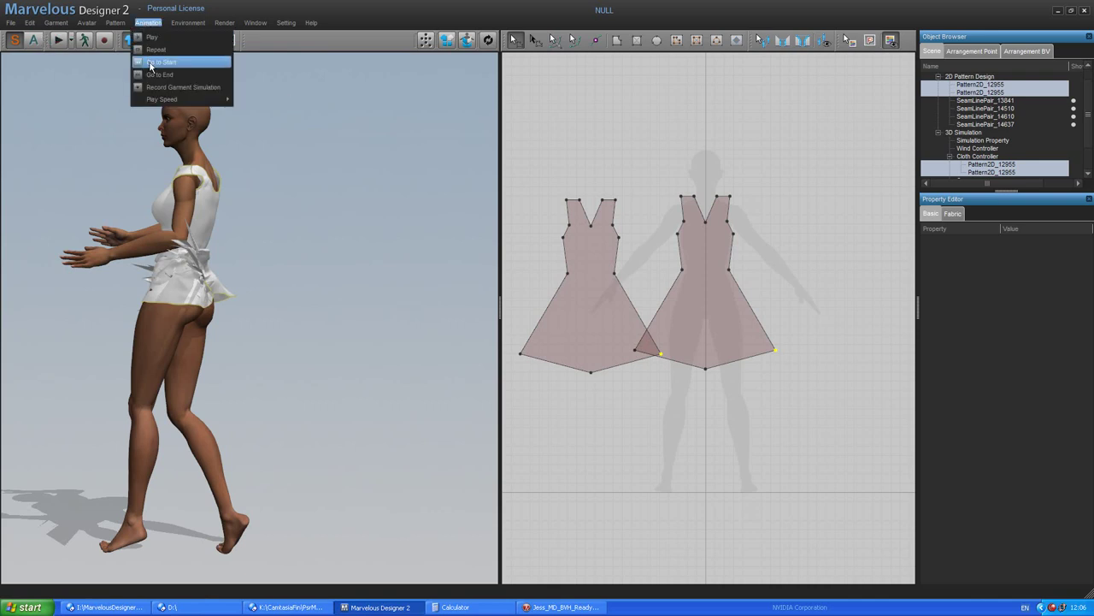
pyautogui.click(163, 61)
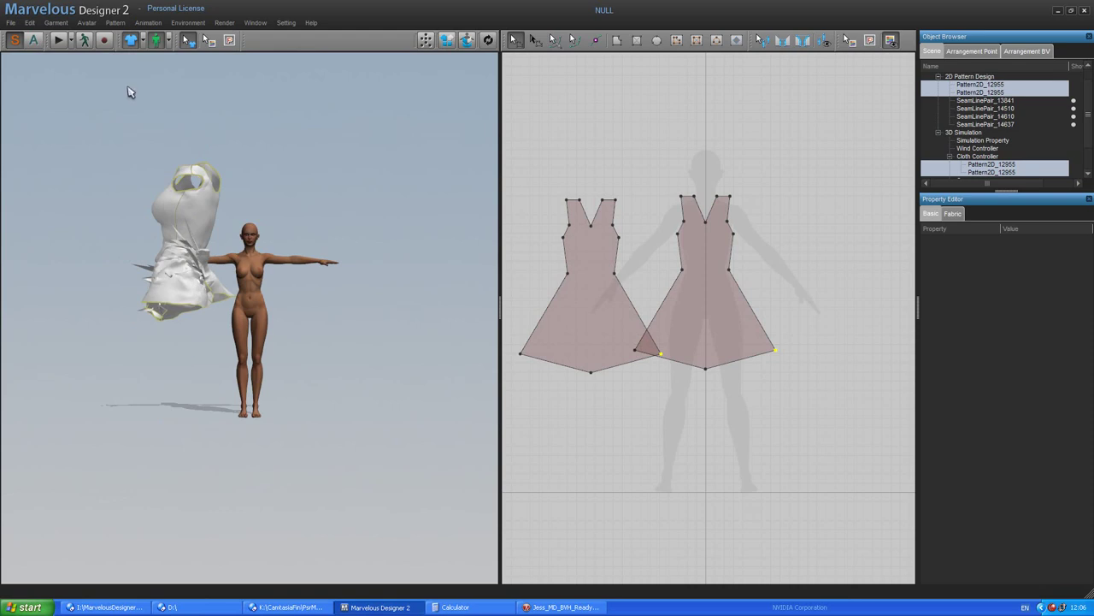
pyautogui.click(36, 41)
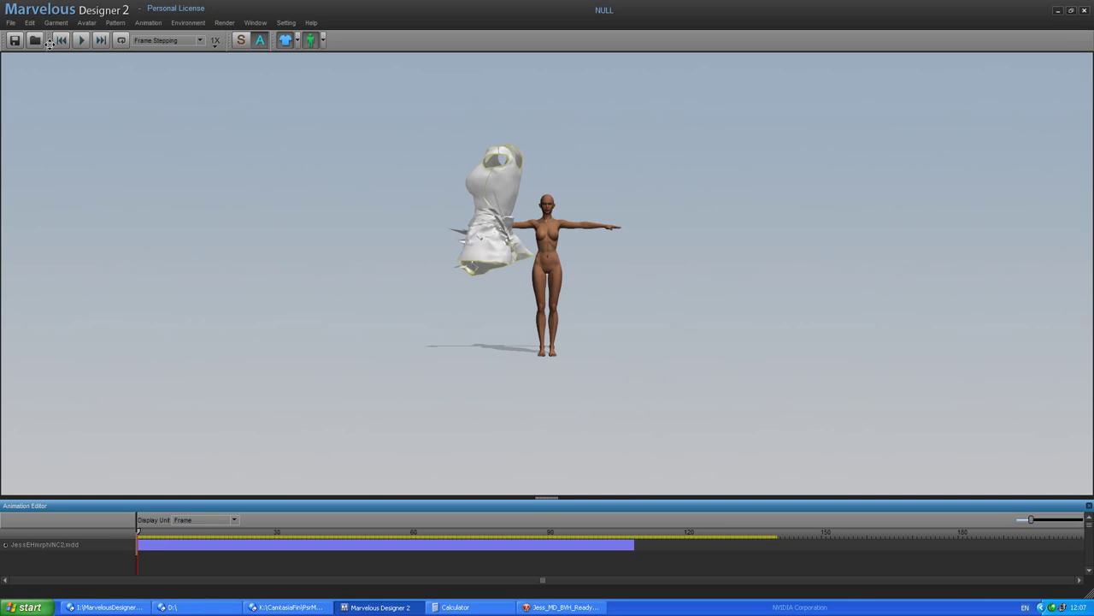
pyautogui.click(242, 40)
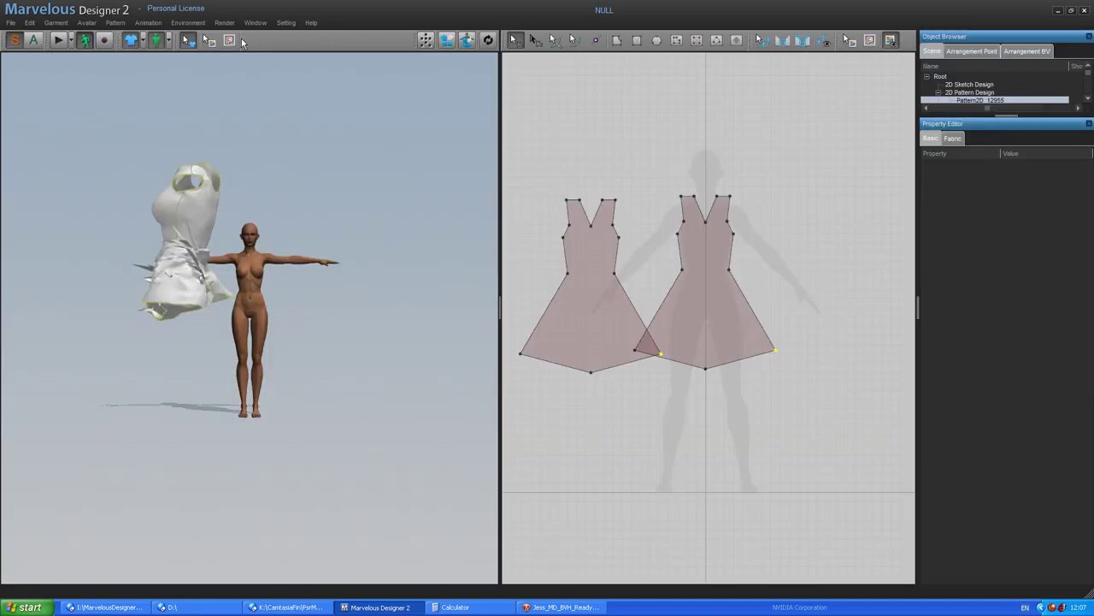
# Reset the white dress onto the T-posed avatar and simulate to drape it naturally
pyautogui.click(468, 40)
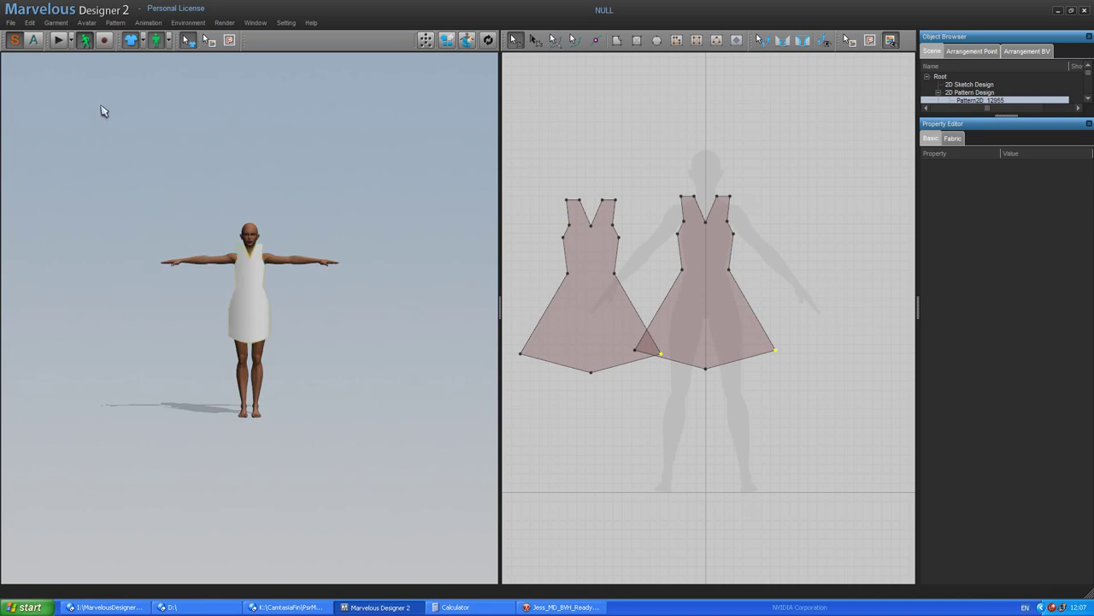
pyautogui.click(85, 40)
pyautogui.click(59, 41)
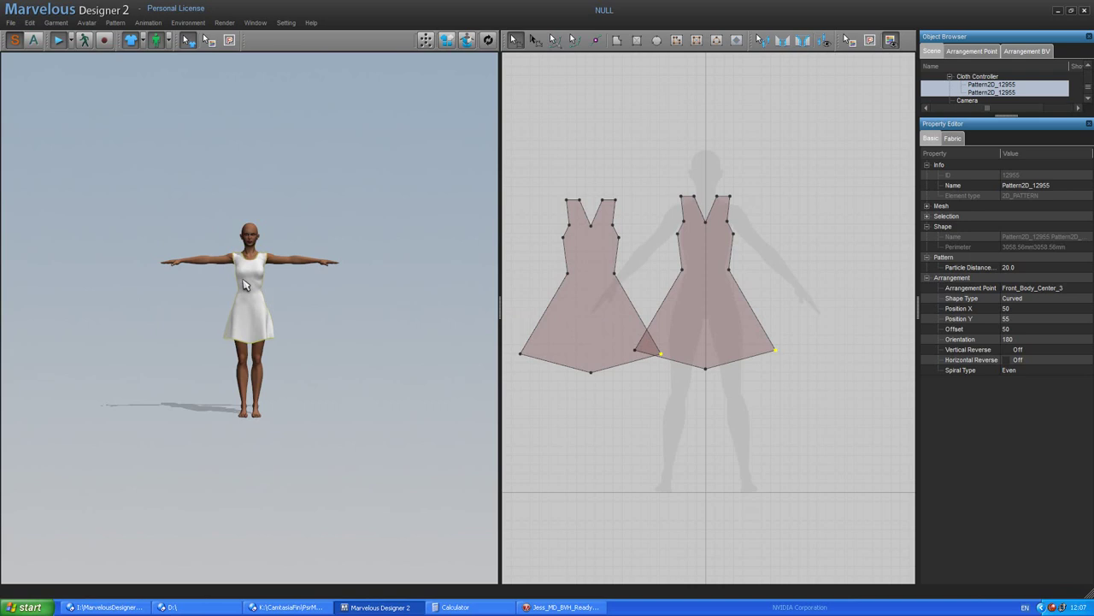
# Record a brief garment simulation pass, then stop it
pyautogui.click(106, 43)
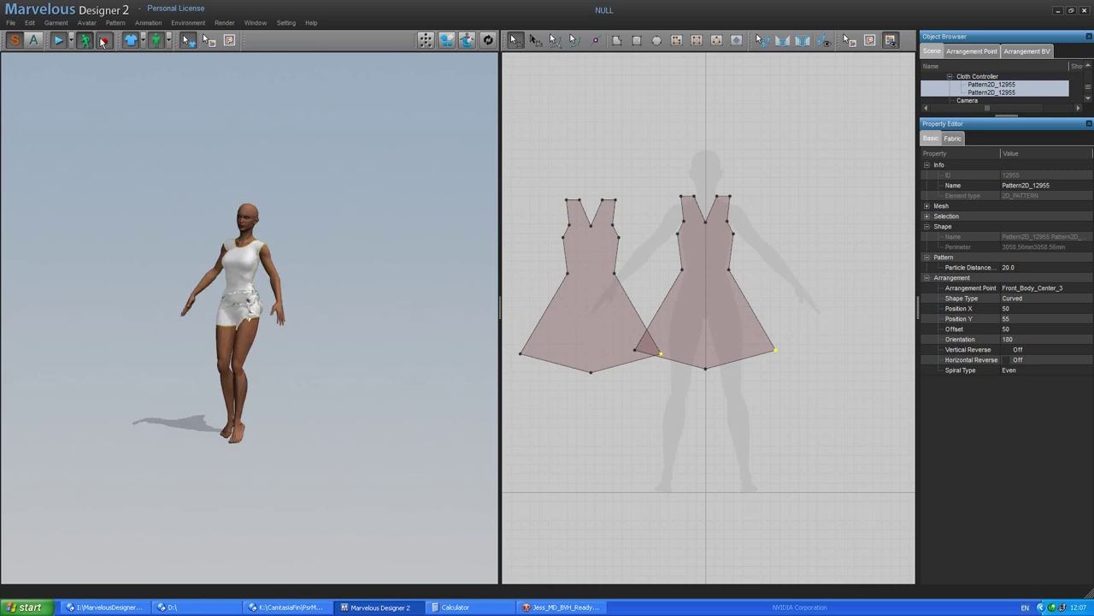
pyautogui.click(85, 41)
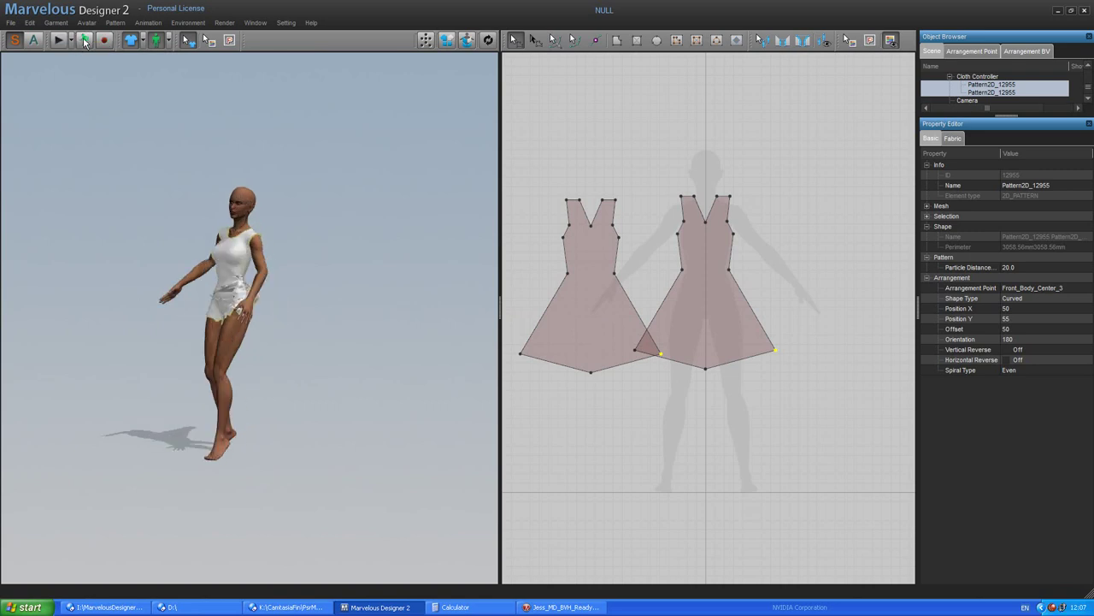
pyautogui.click(85, 41)
# Rewind the animation to its start frame with Animation > Go to Start
pyautogui.click(149, 23)
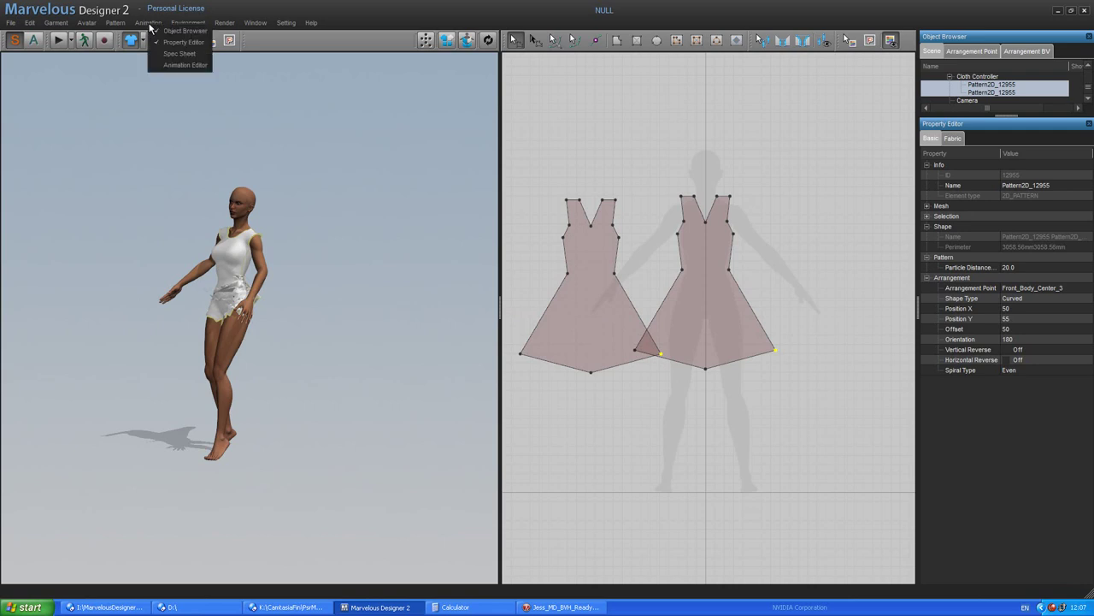
pyautogui.click(142, 23)
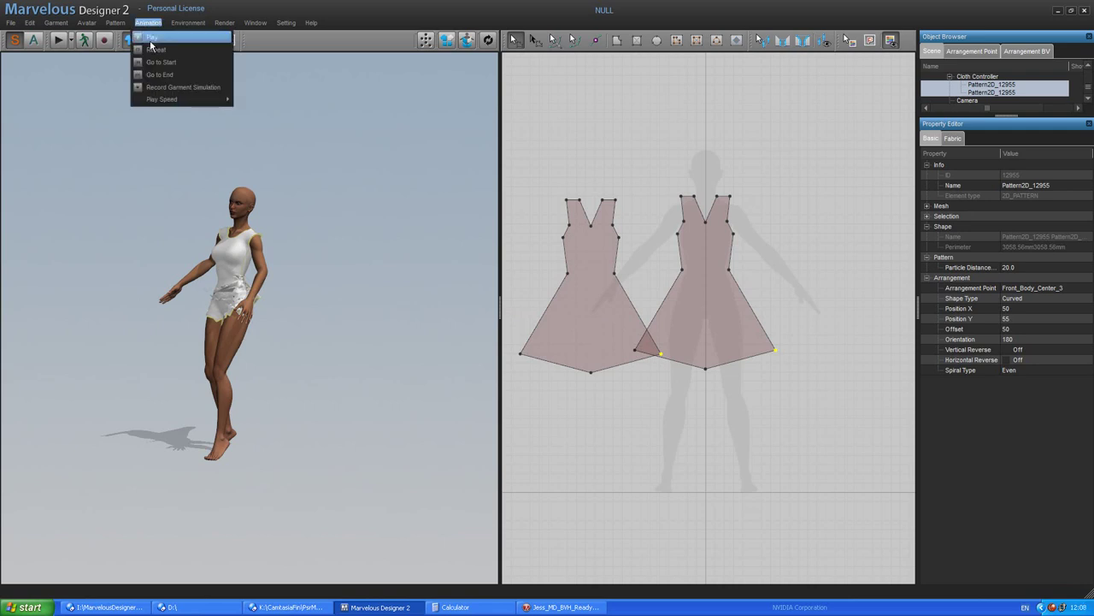
pyautogui.click(156, 63)
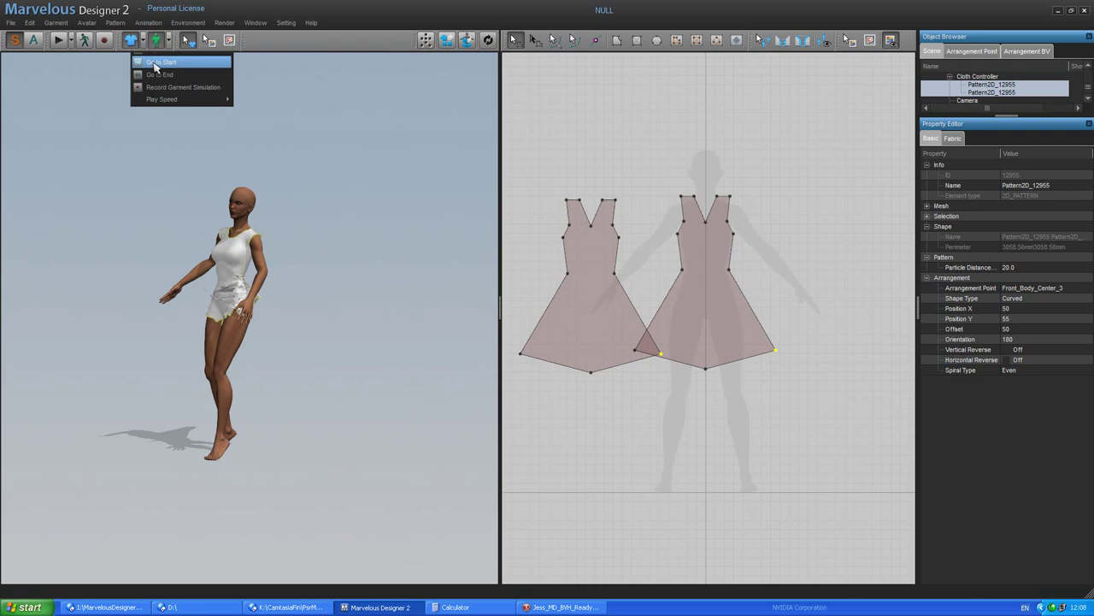
# Import JessEHmrphINC2.mdd as a standard MDD cache using 8.6 ft (Poser) units
pyautogui.click(11, 23)
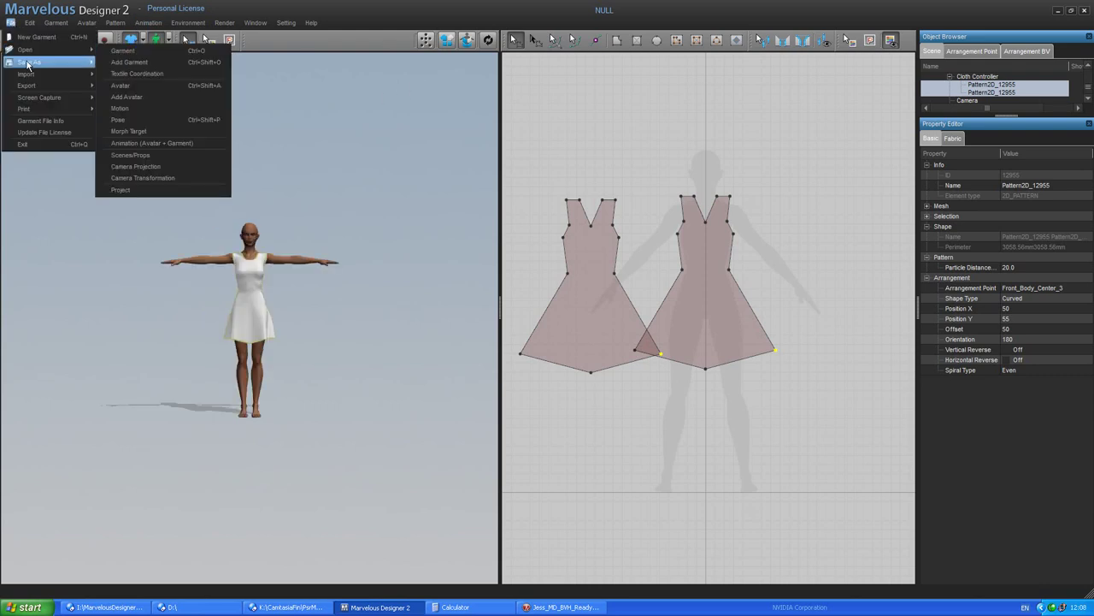
pyautogui.moveTo(30, 75)
pyautogui.moveTo(138, 110)
pyautogui.click(227, 137)
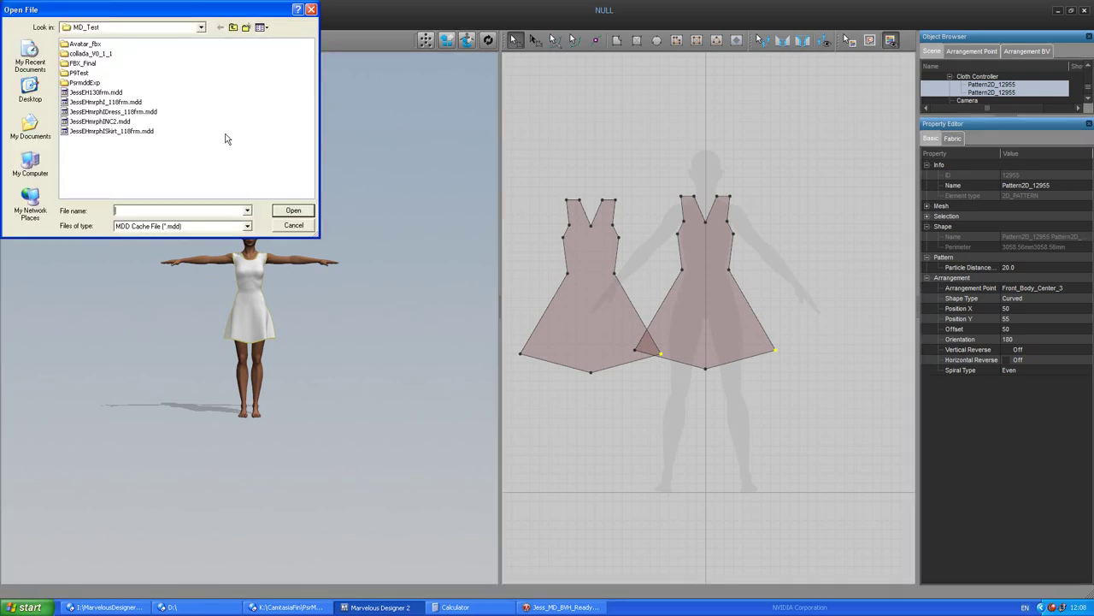
pyautogui.click(106, 121)
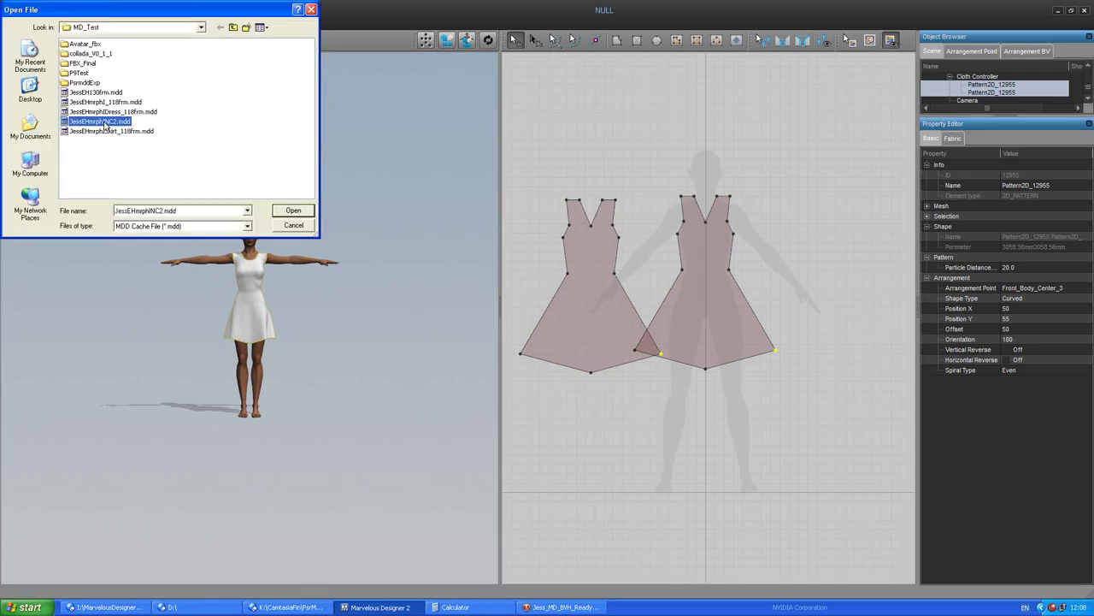
pyautogui.doubleClick(106, 123)
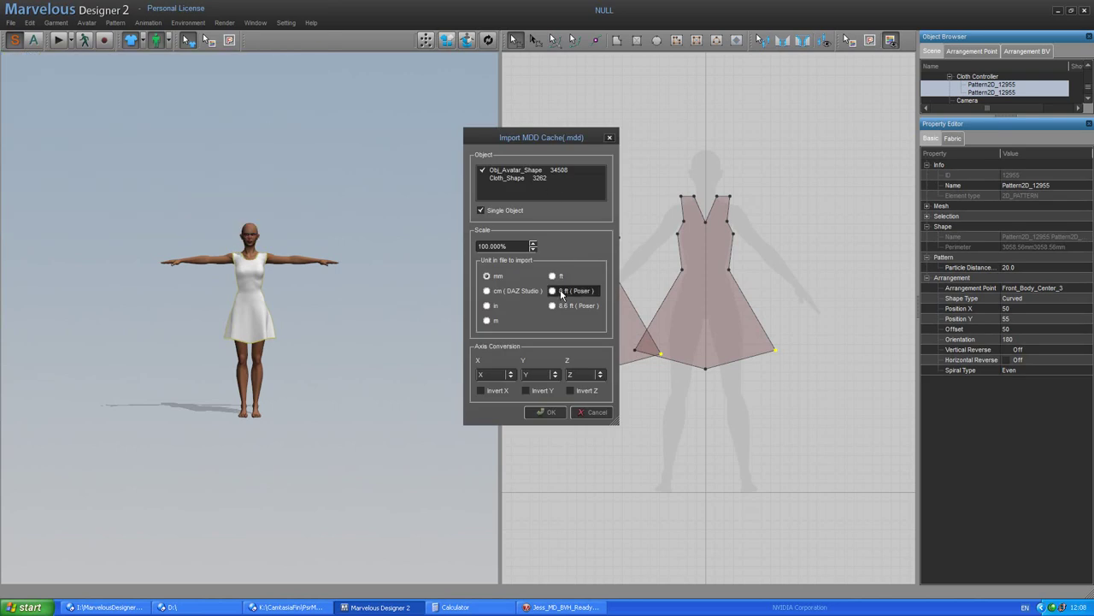
pyautogui.click(562, 306)
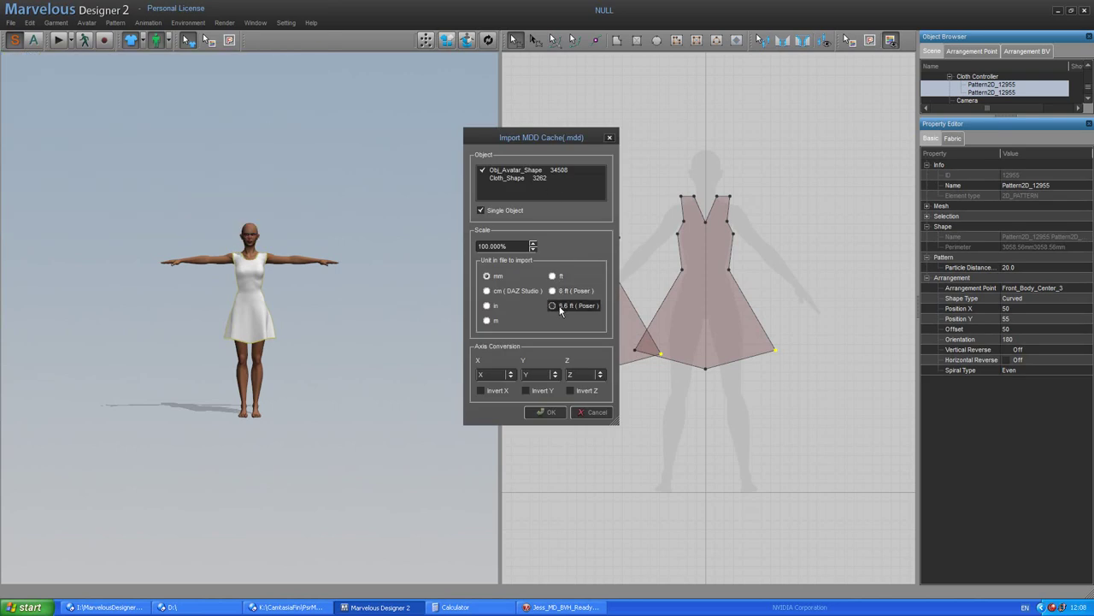
pyautogui.click(545, 413)
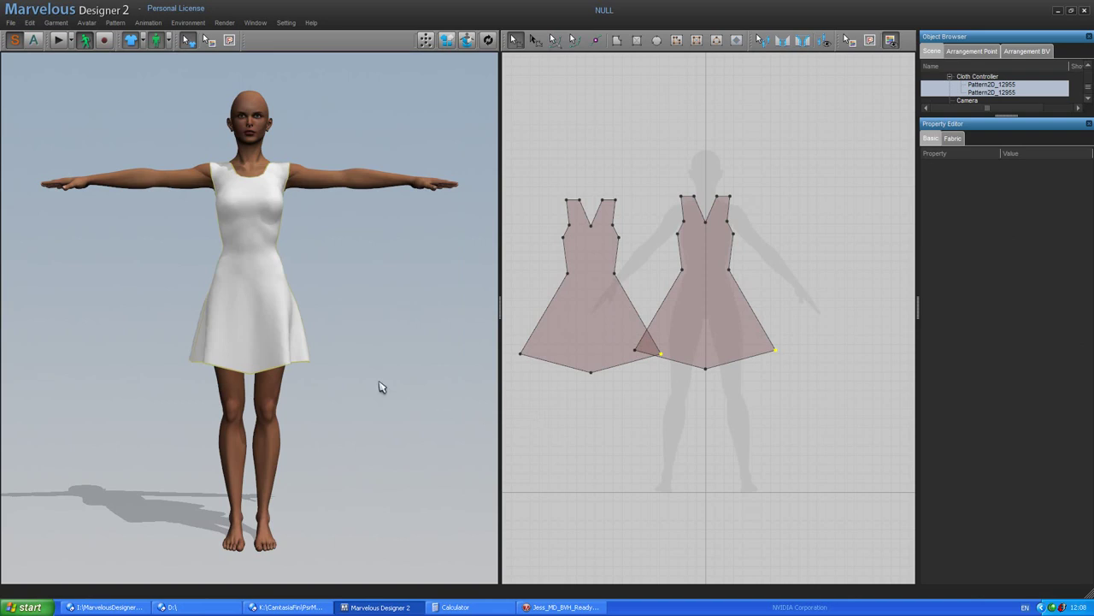
pyautogui.scroll(-8, 366, 377)
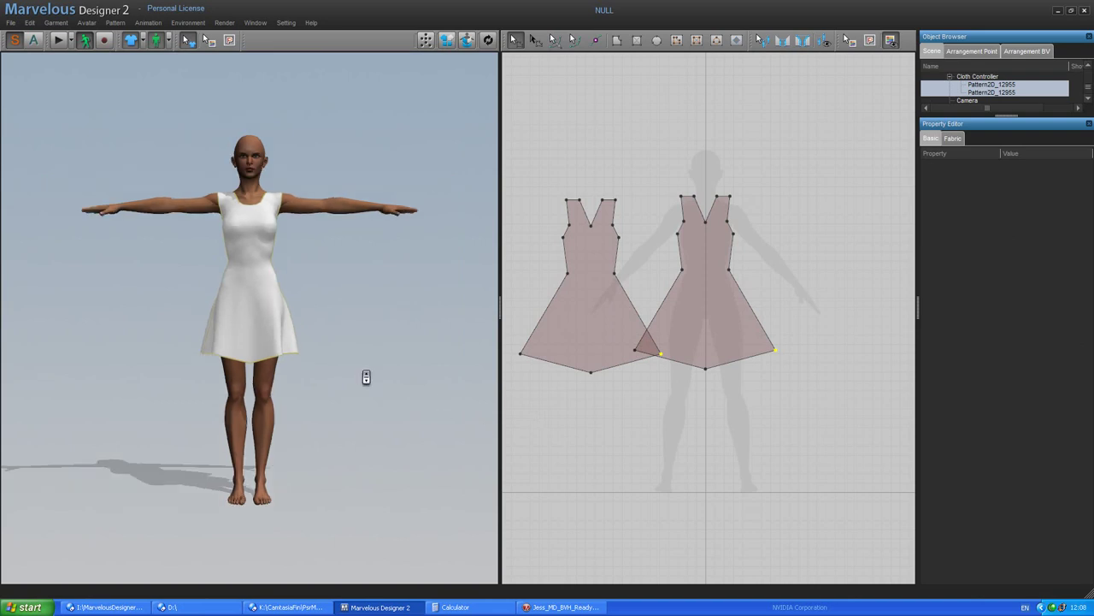
pyautogui.scroll(-3, 366, 377)
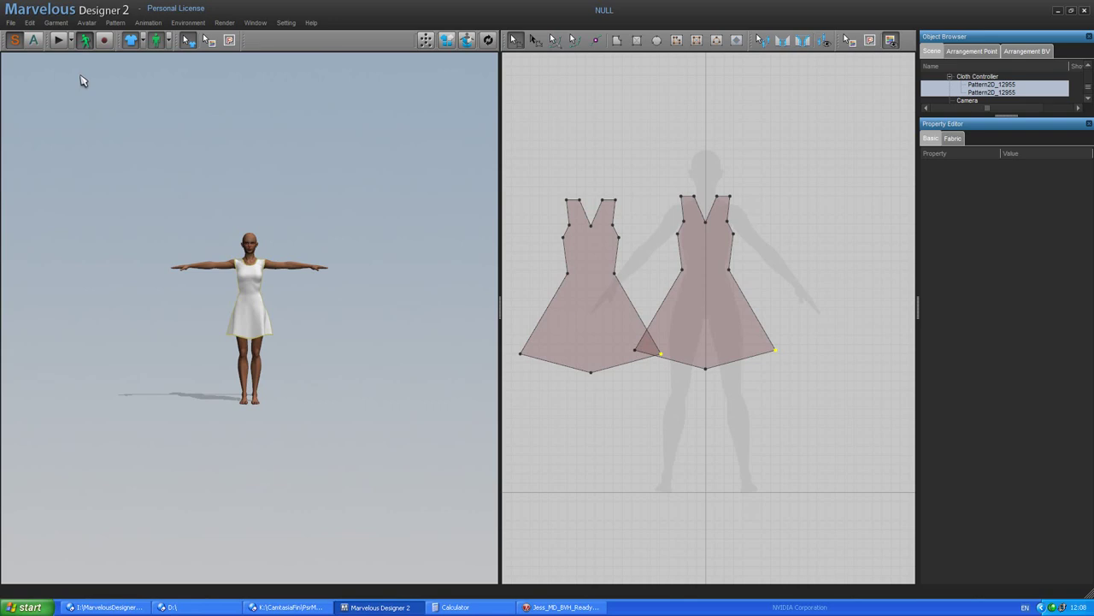
# Record a new cloth simulation, answering No to overwrite the existing cloth animation, then stop
pyautogui.click(104, 41)
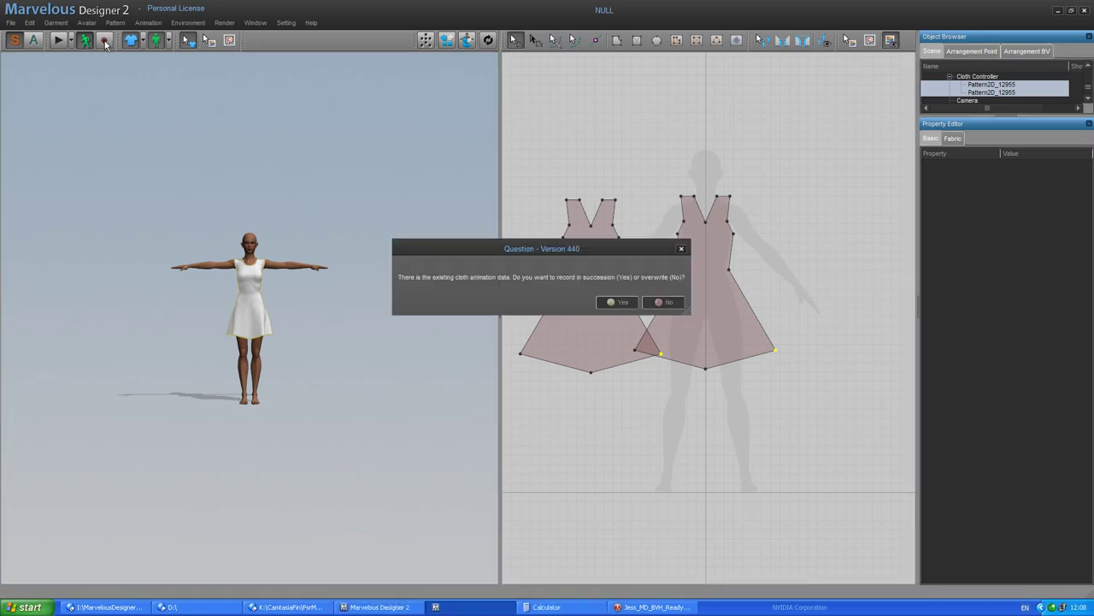
pyautogui.click(665, 304)
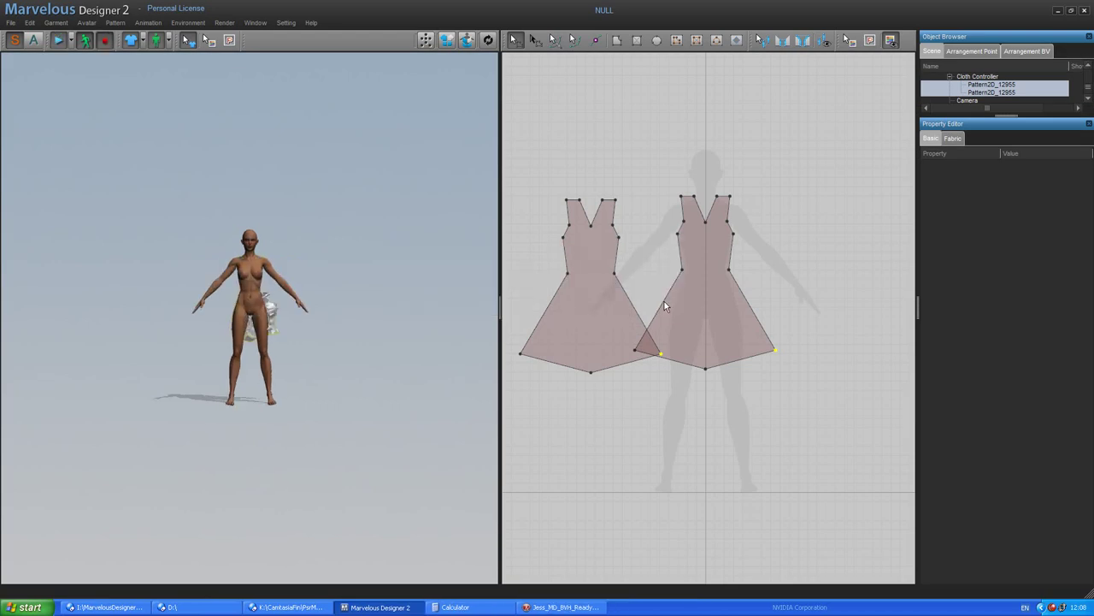
pyautogui.click(104, 41)
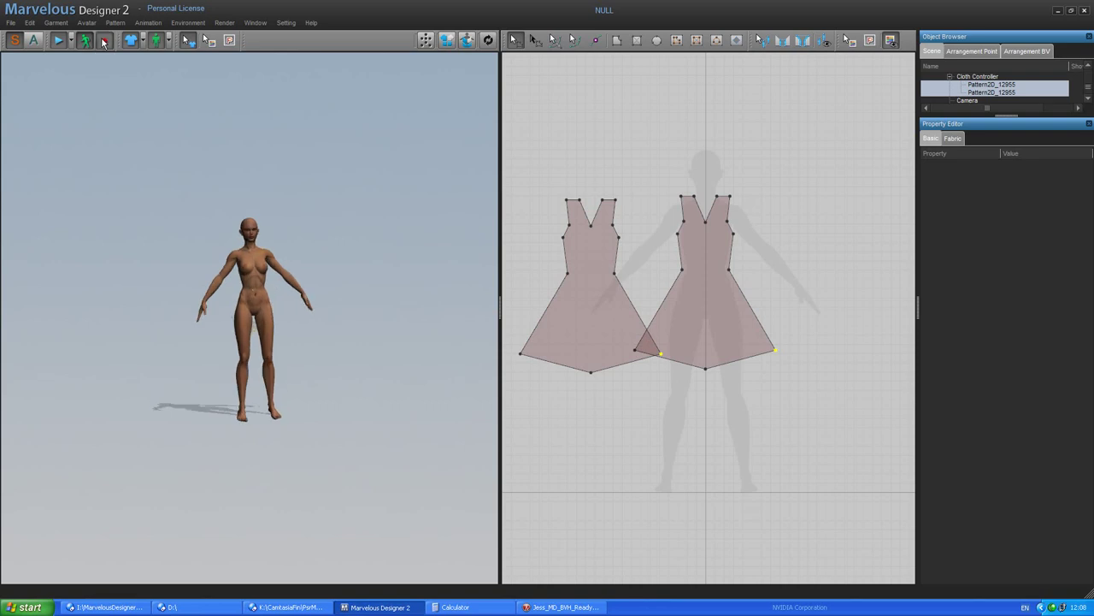
pyautogui.click(104, 41)
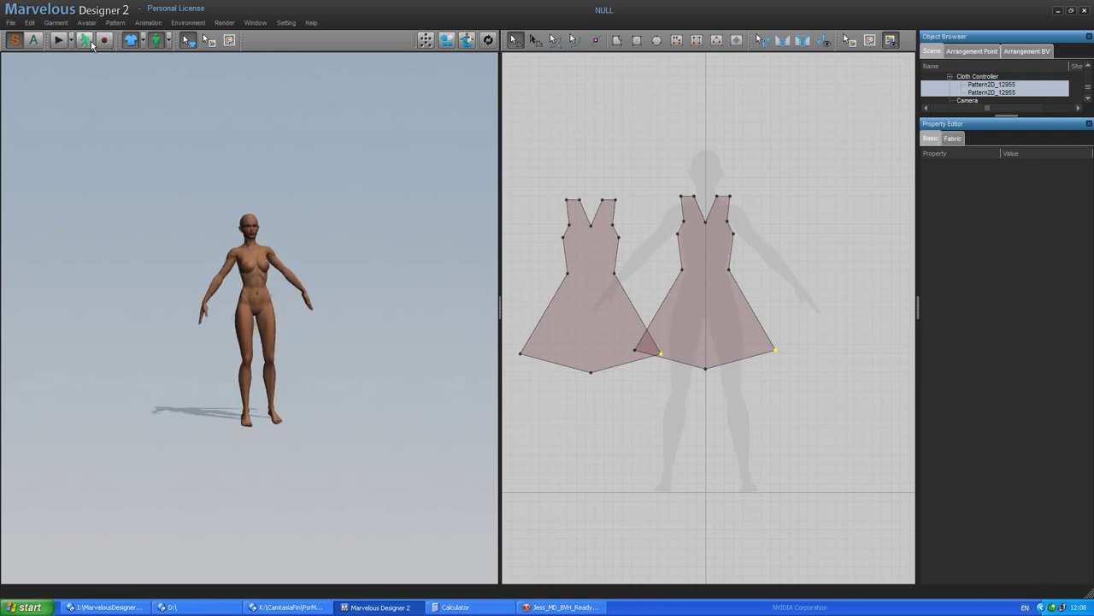
# Rewind to the first frame, reset the dress and re-drape it on the T-posed avatar
pyautogui.click(138, 23)
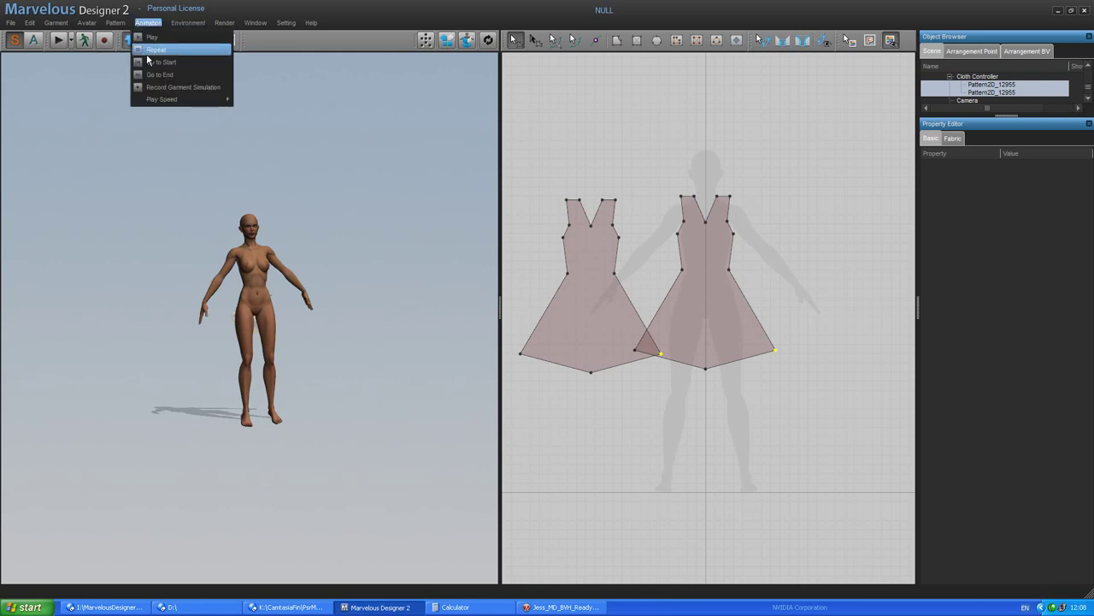
pyautogui.click(149, 63)
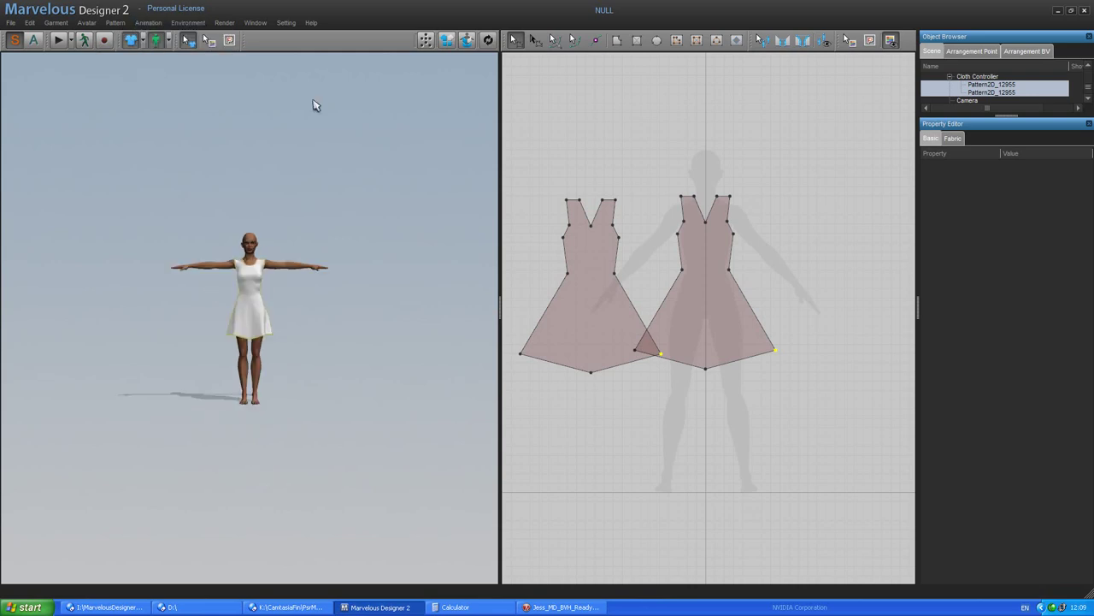
pyautogui.click(467, 40)
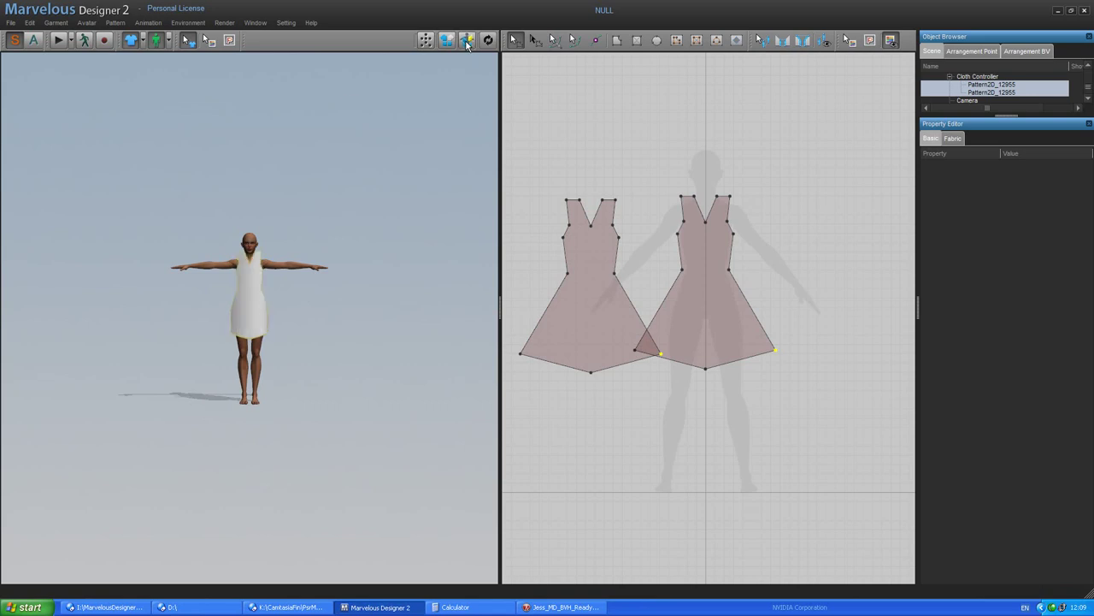
pyautogui.click(59, 41)
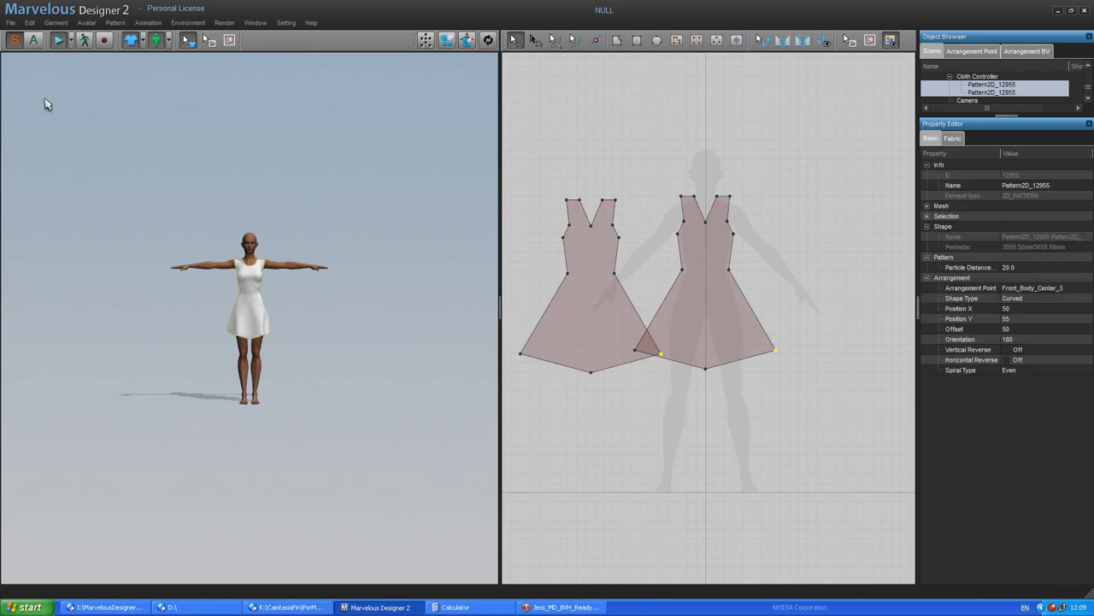
# Record the dress following the avatar's motion until her arms are raised, then enter Animation mode
pyautogui.click(105, 41)
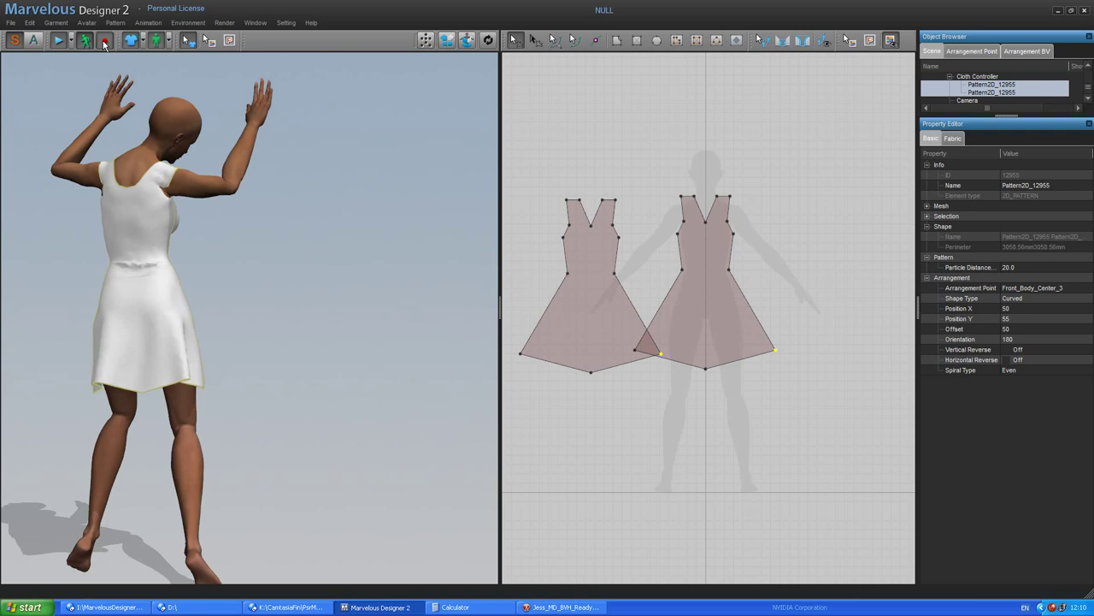
pyautogui.click(104, 44)
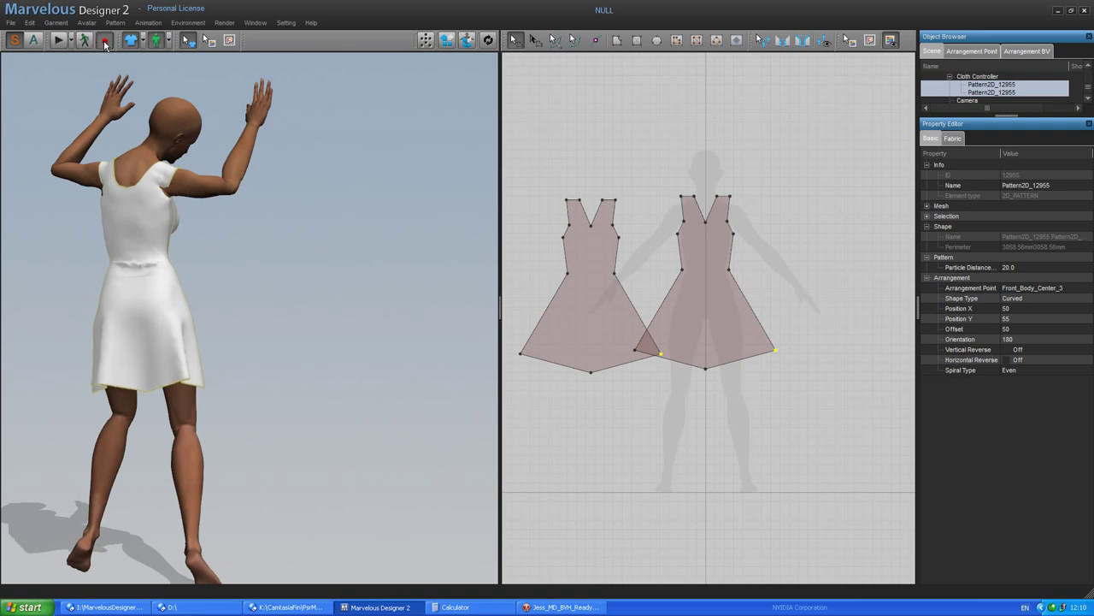
pyautogui.click(35, 41)
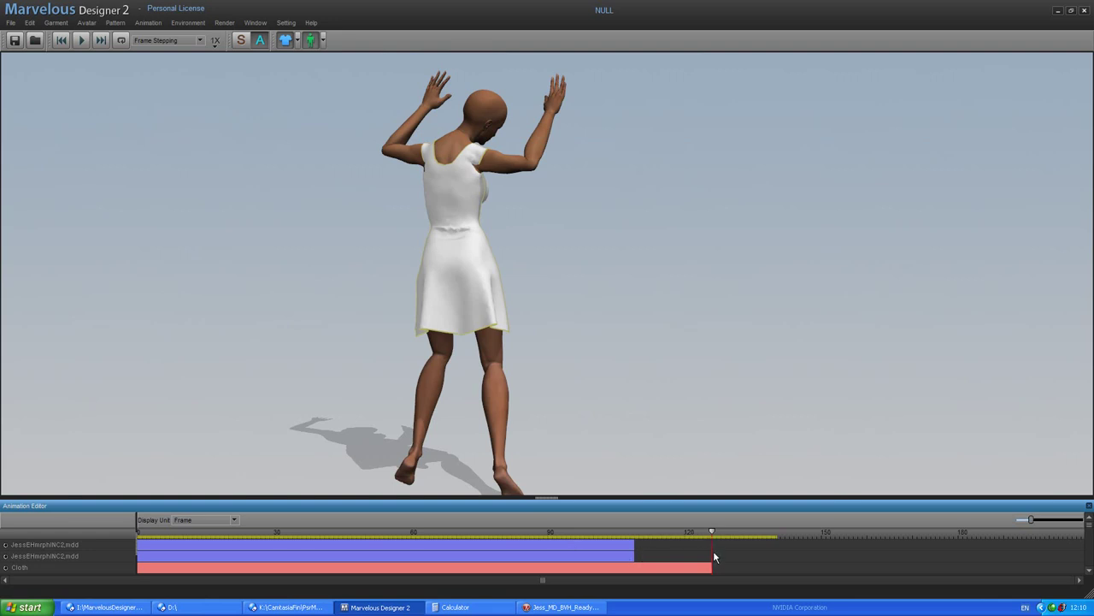
# Compare frame counts in Poser, then drag the playhead back to the MDD tracks' end near frame 110
pyautogui.click(577, 608)
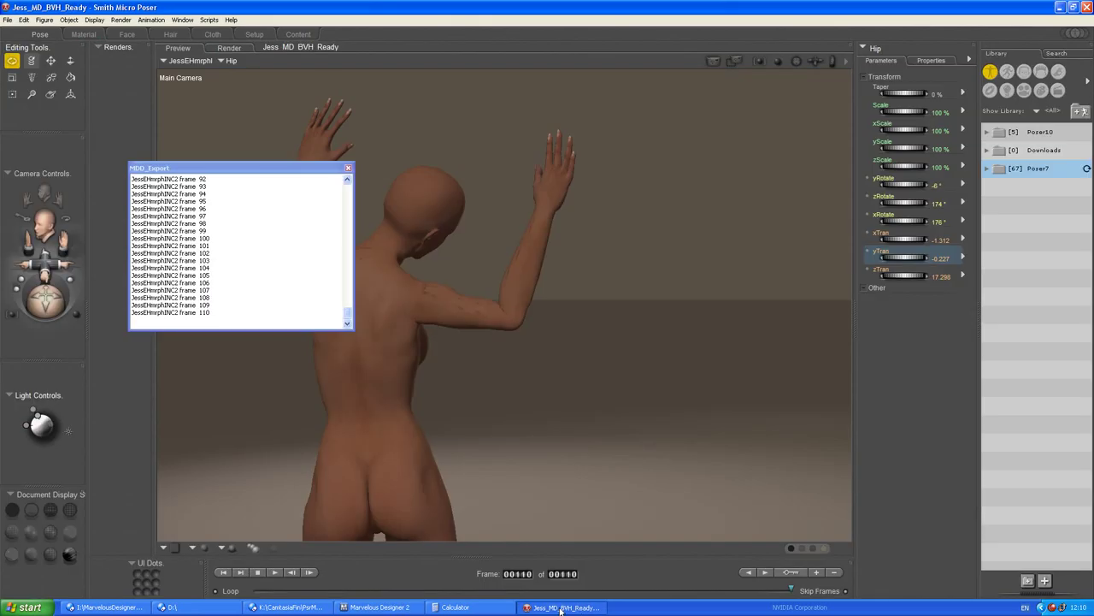
pyautogui.click(376, 608)
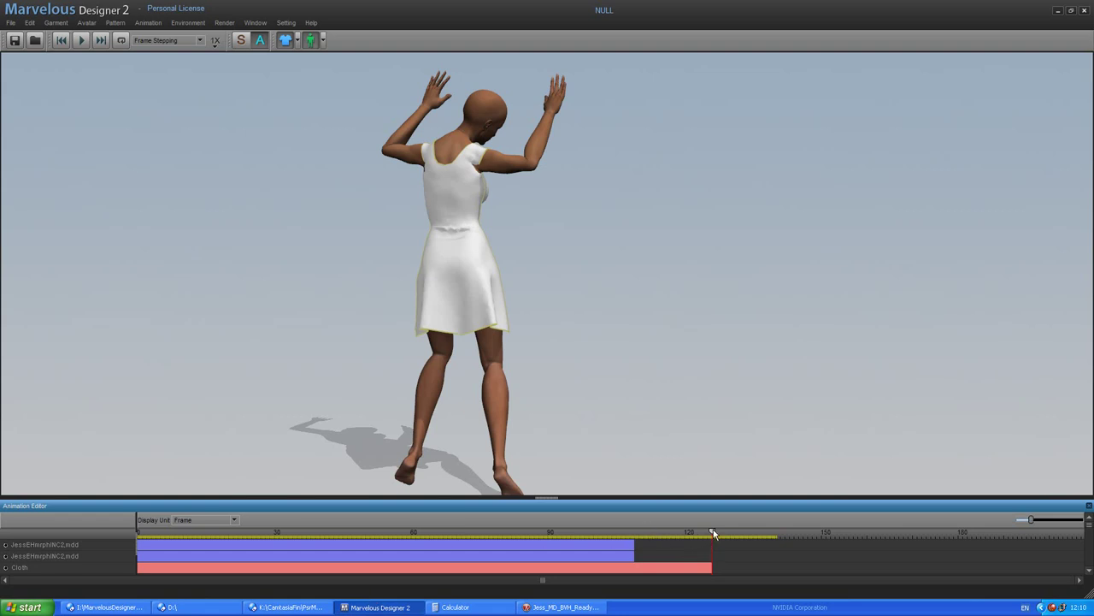
pyautogui.moveTo(714, 533); pyautogui.dragTo(636, 533)
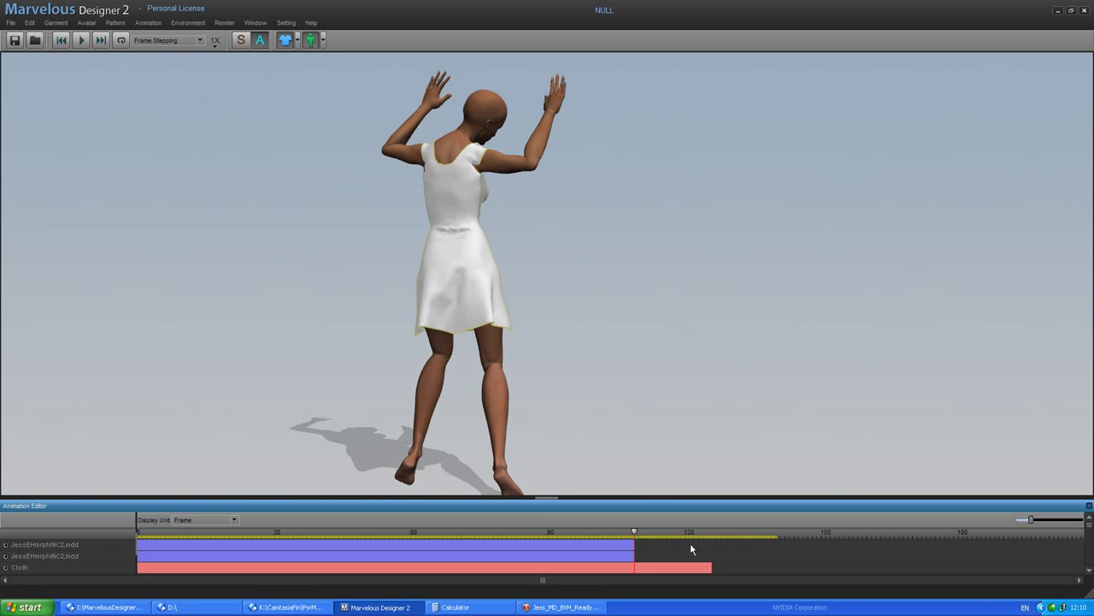
# Check Poser's Animation Palette for 30 fps and 110 frames, then return to Marvelous Designer 2
pyautogui.click(541, 609)
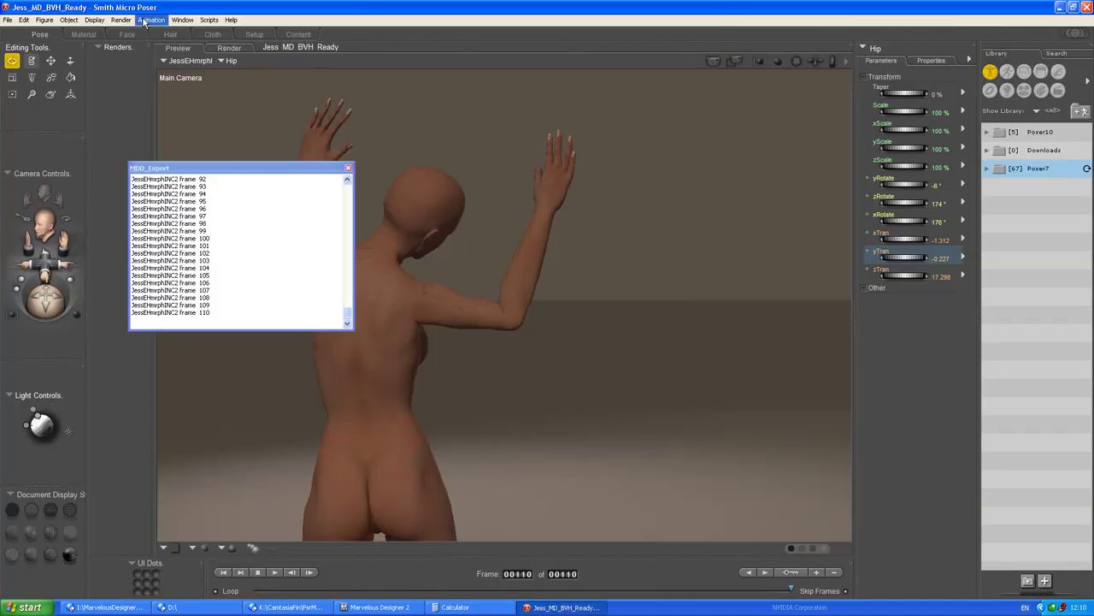
pyautogui.click(145, 21)
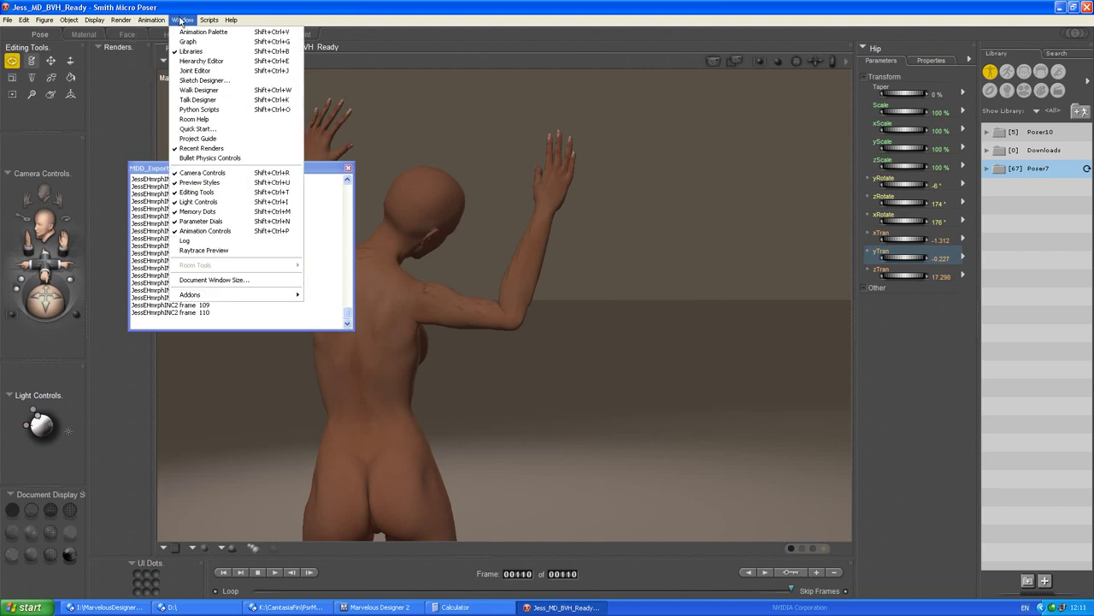
pyautogui.click(183, 32)
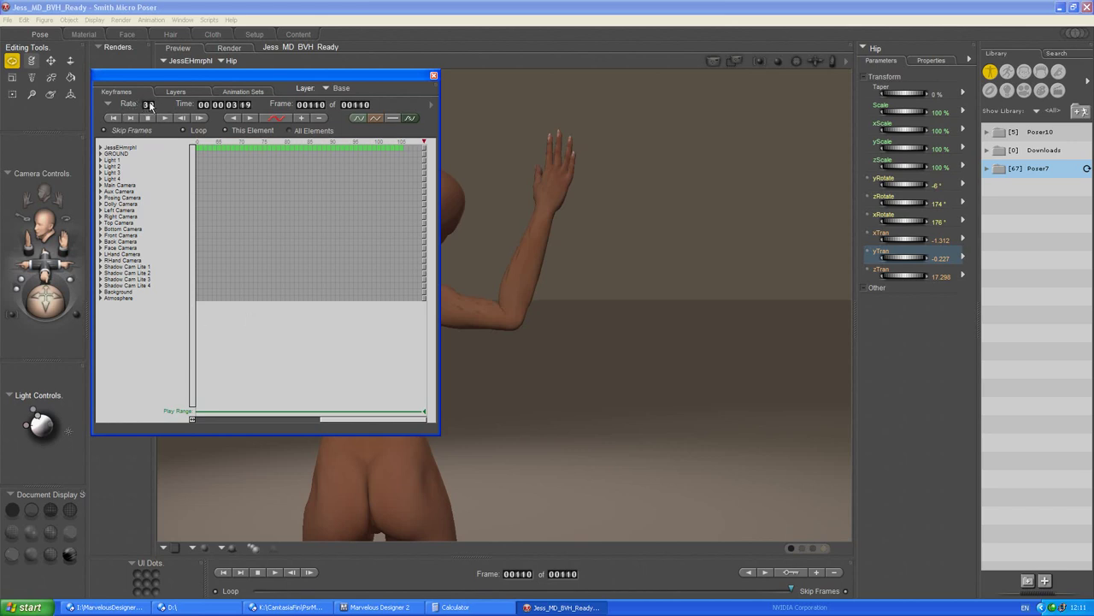
pyautogui.click(394, 609)
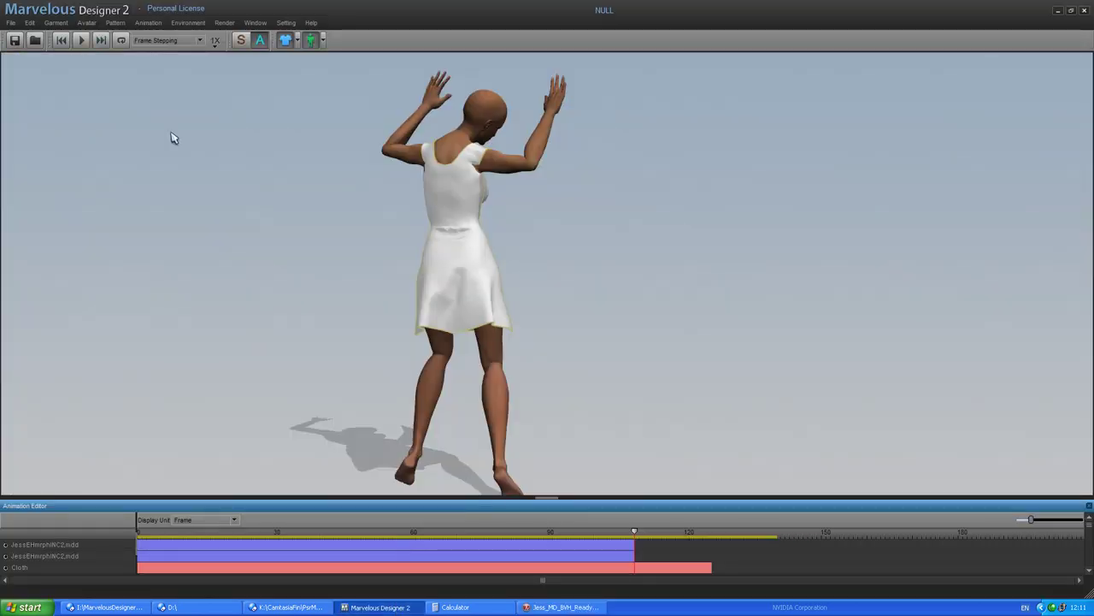
# Display the Simulation Property Time Step of 0.033333 and open the Calculator beside it
pyautogui.click(240, 41)
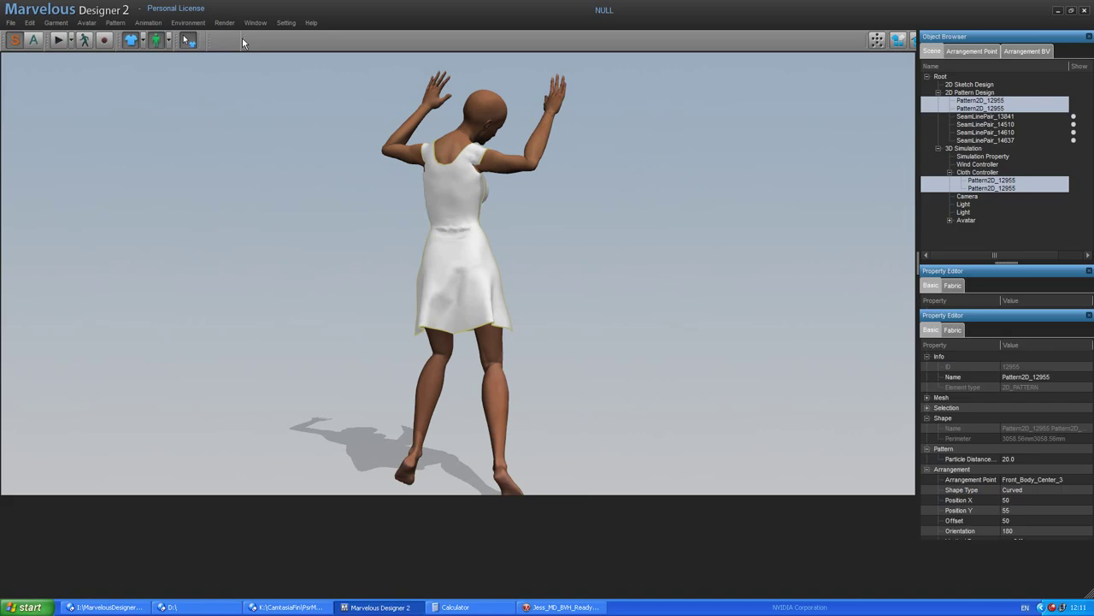
pyautogui.click(975, 157)
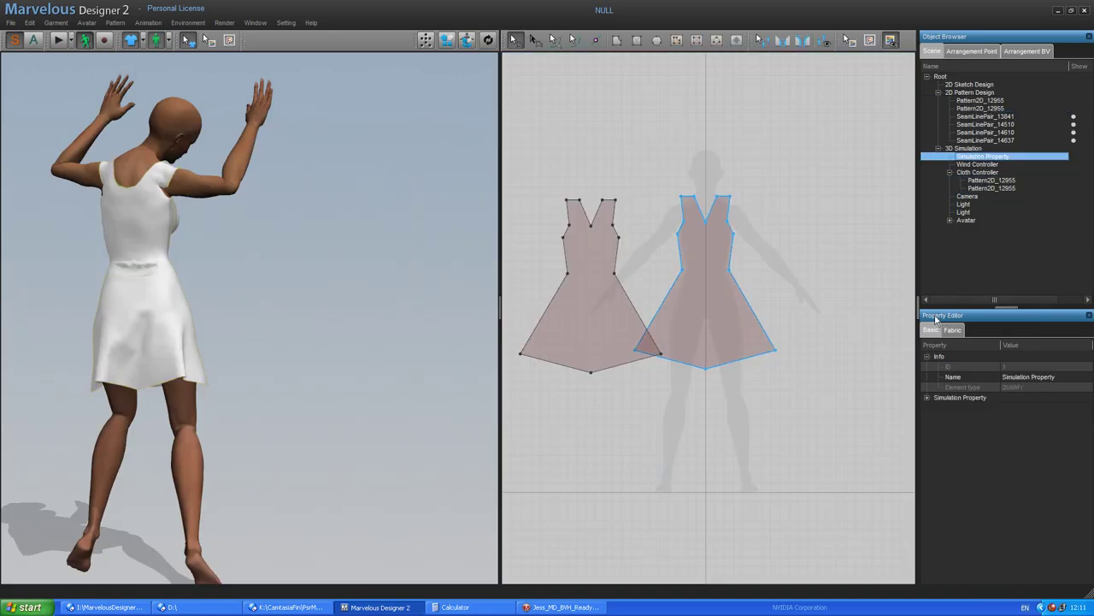
pyautogui.click(927, 398)
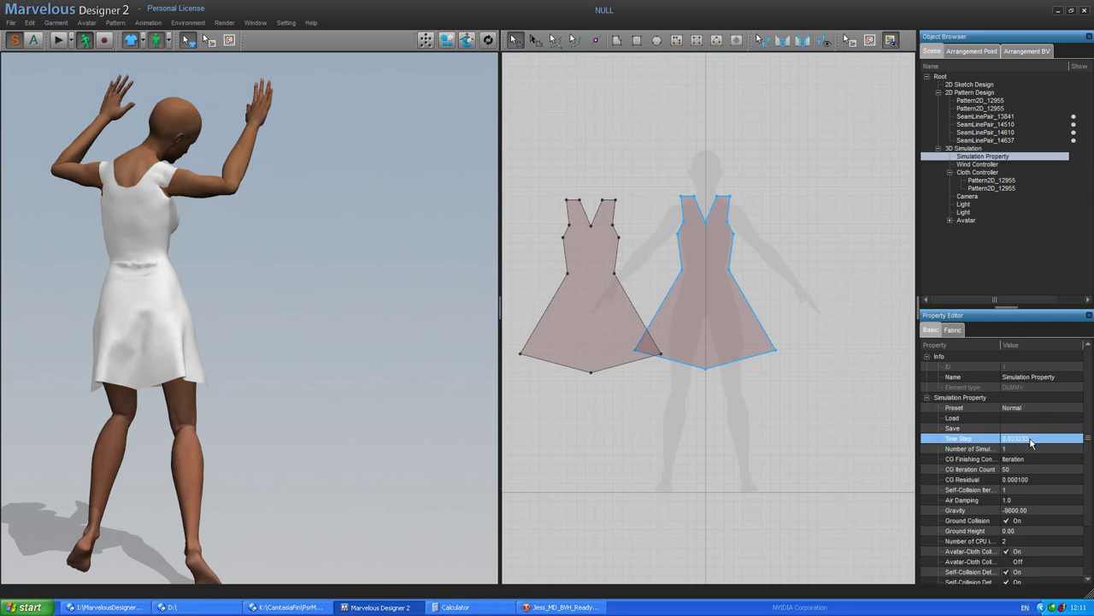
pyautogui.click(703, 212)
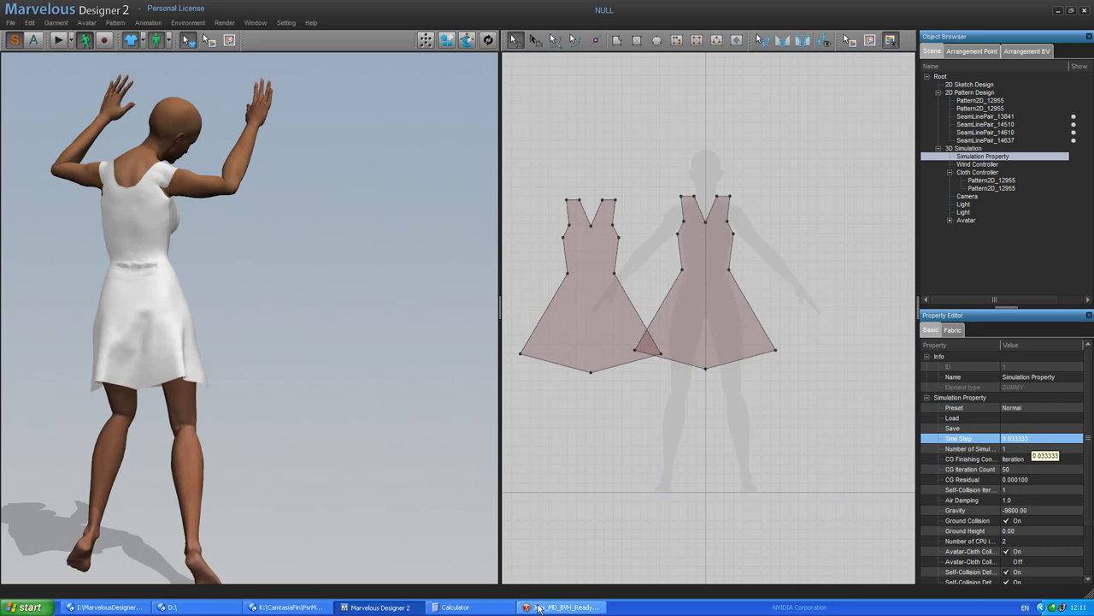
pyautogui.click(456, 607)
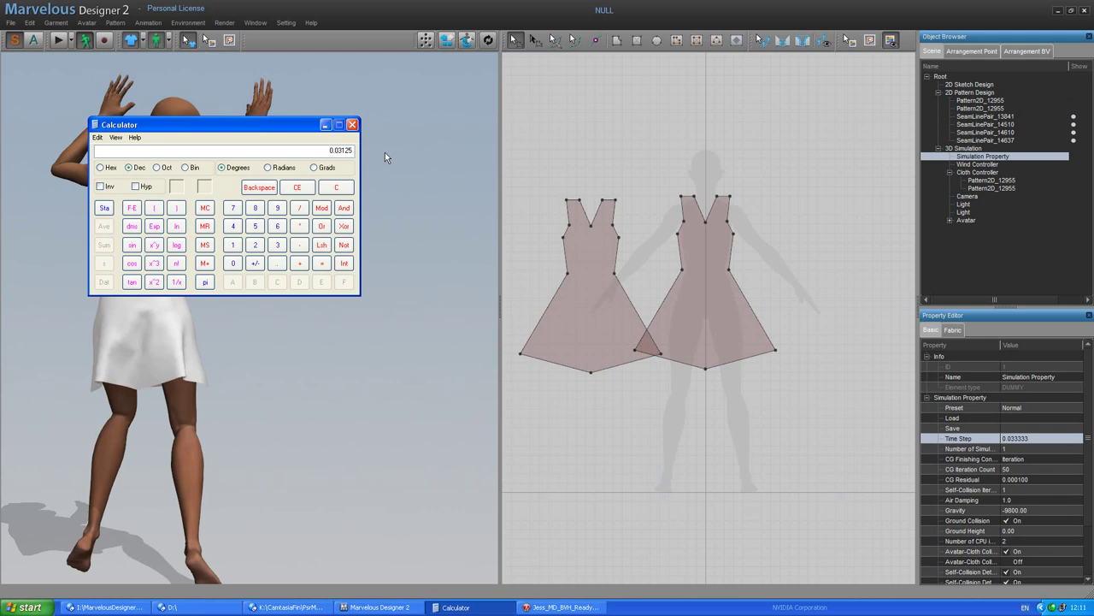
# Calculate 1 ÷ 30 in Calculator, giving 0.0333…
pyautogui.click(334, 188)
pyautogui.click(233, 245)
pyautogui.click(299, 207)
pyautogui.click(277, 245)
pyautogui.click(233, 264)
pyautogui.click(321, 263)
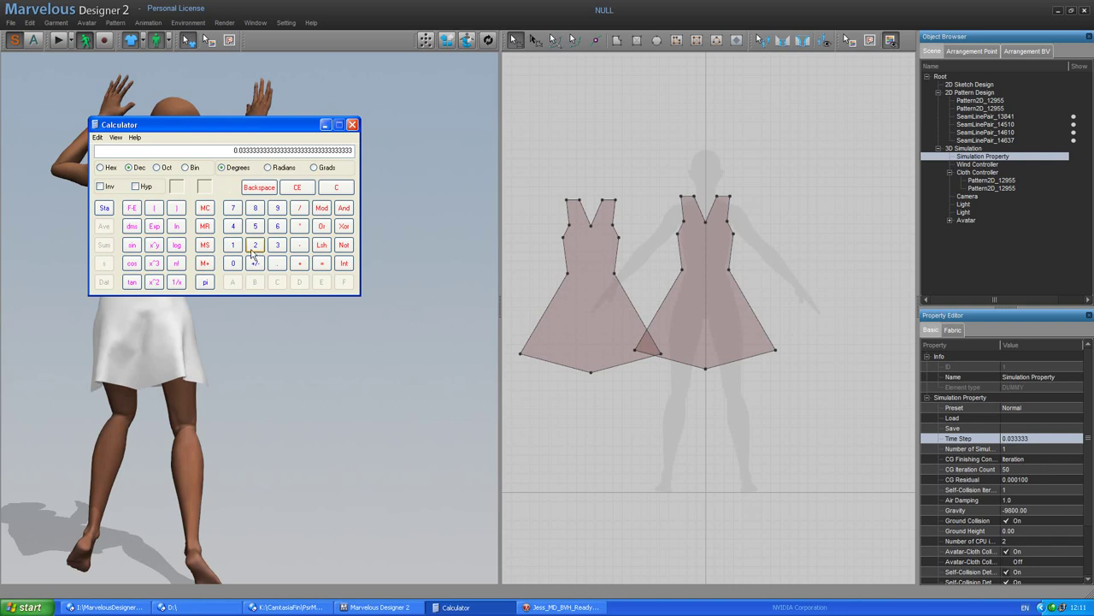
# Run a second comparison division resulting in 0.04, then go back to Poser
pyautogui.click(335, 188)
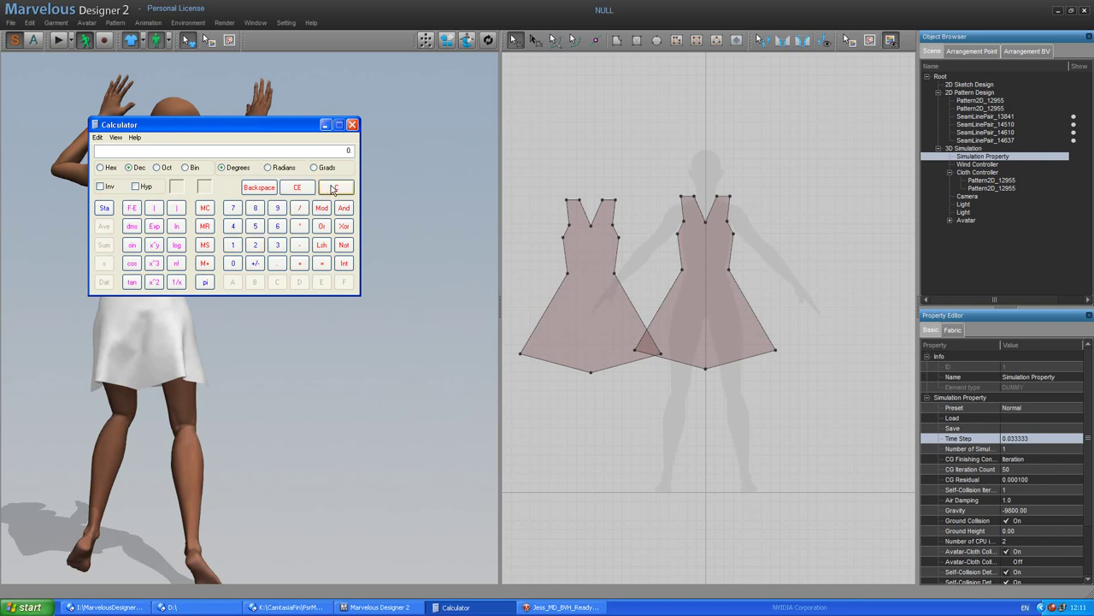
pyautogui.click(255, 244)
pyautogui.click(322, 264)
pyautogui.click(564, 607)
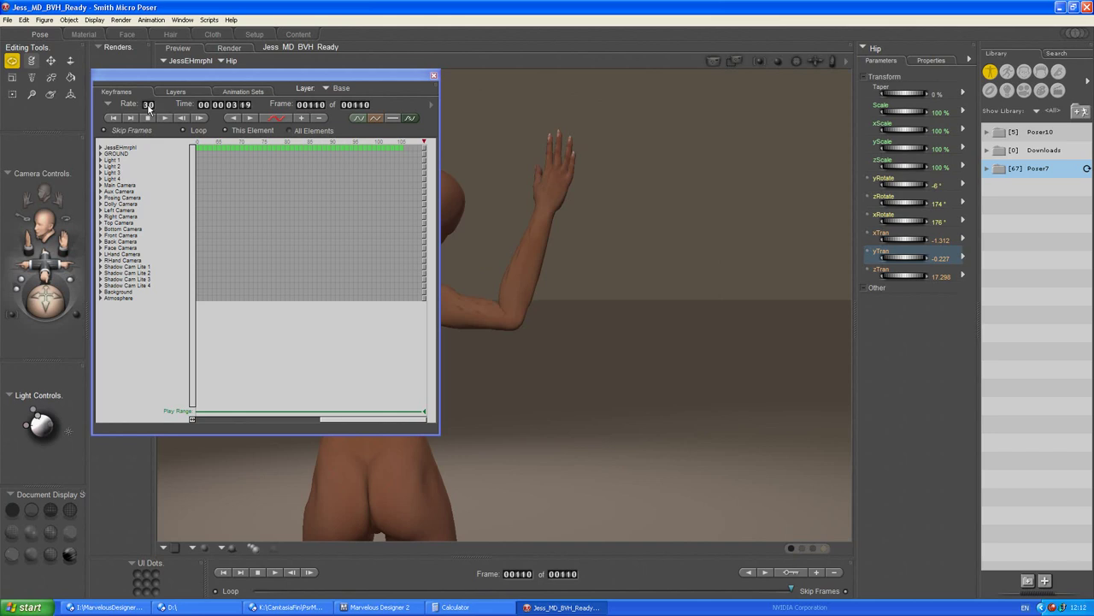
# Close Poser's Animation Palette and return to Marvelous Designer 2
pyautogui.click(434, 77)
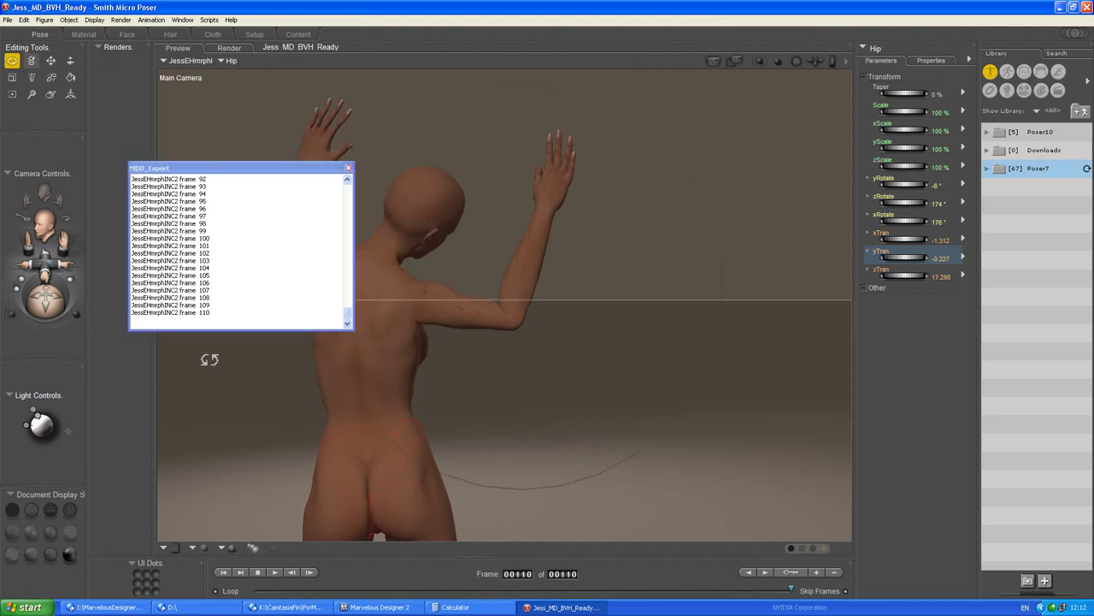
pyautogui.click(368, 608)
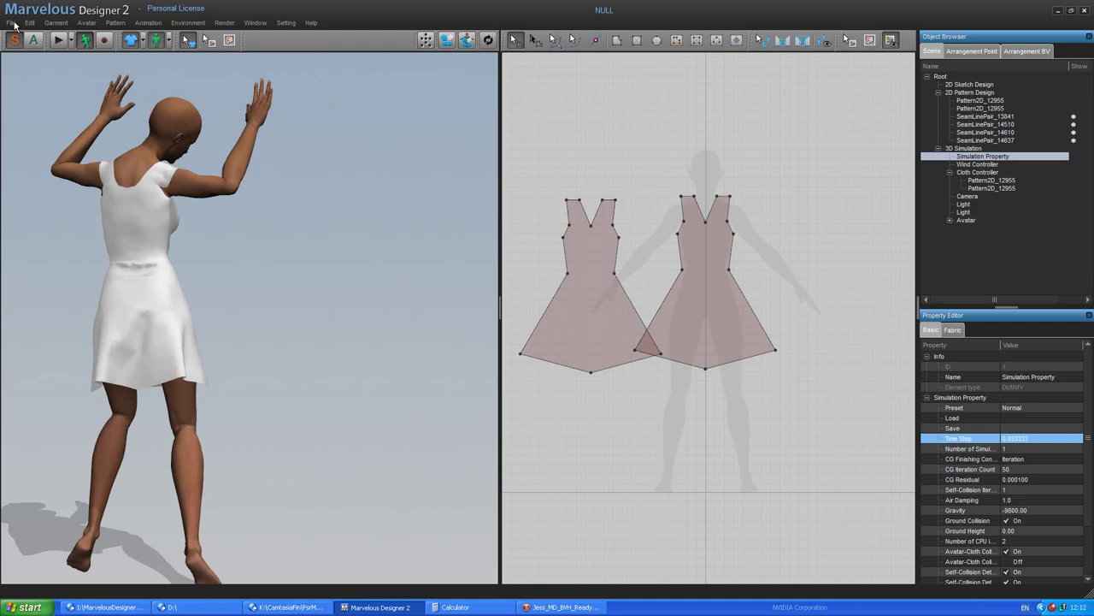
# Switch to the animation timeline layout and zoom the timeline to compare track lengths
pyautogui.click(35, 38)
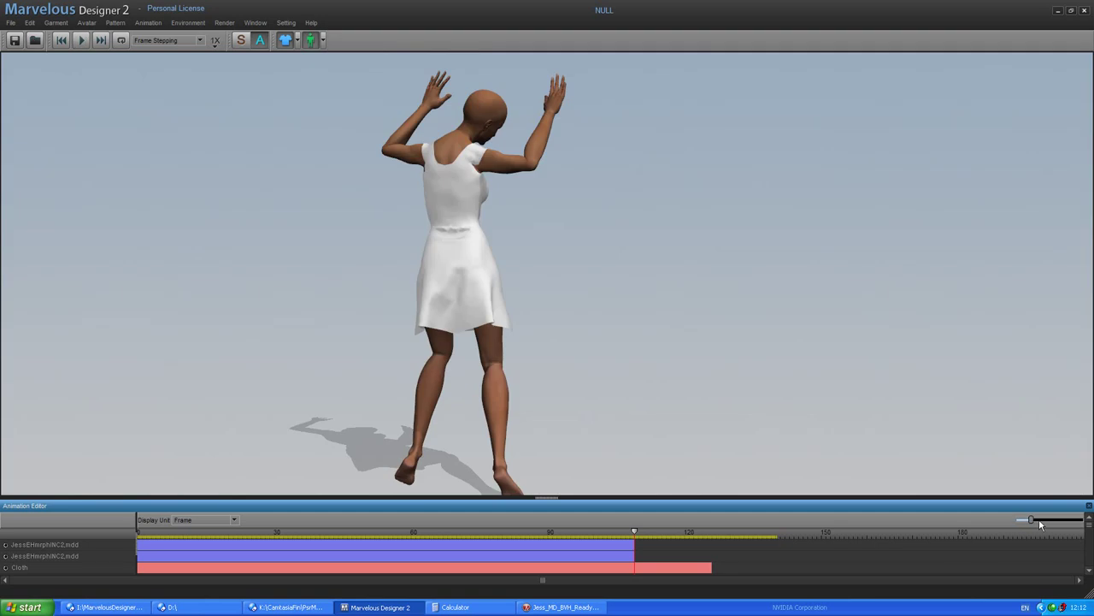
pyautogui.moveTo(1031, 519)
pyautogui.mouseDown()
pyautogui.moveTo(1041, 519)
pyautogui.moveTo(1023, 518)
pyautogui.mouseUp()
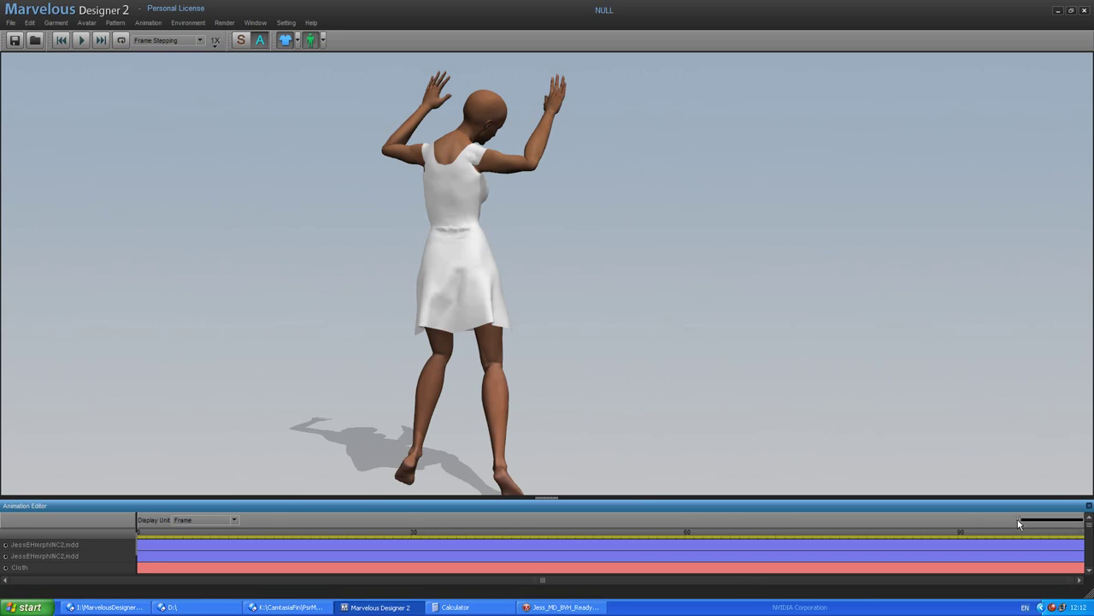
pyautogui.moveTo(1022, 520); pyautogui.dragTo(1027, 523)
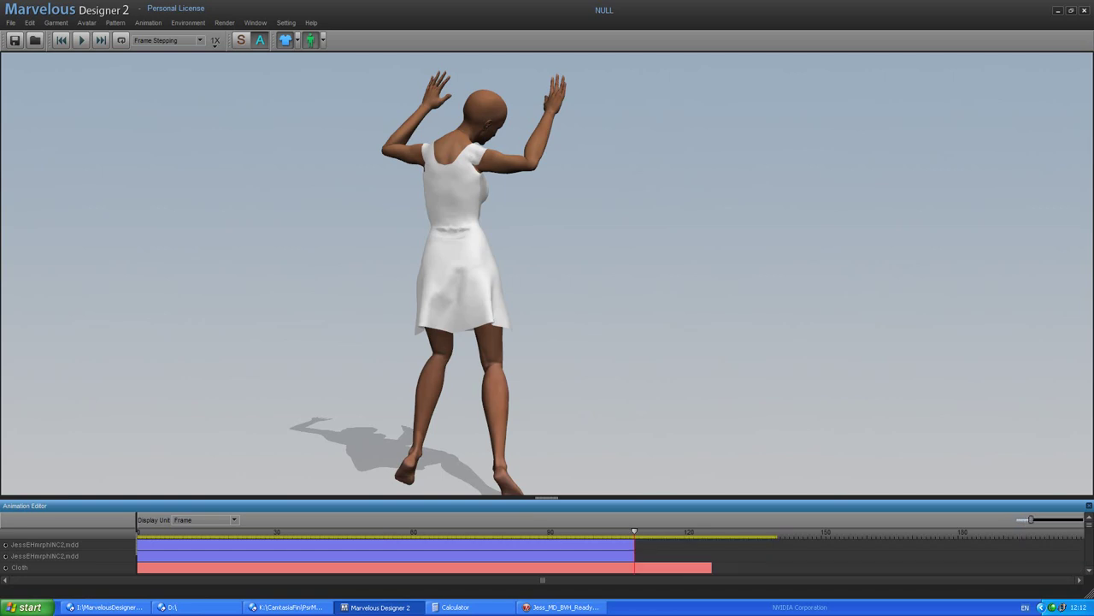
# Export the garment animation as a standard MDD cache, naming it JessEHmrphINC2Dress.mdd
pyautogui.click(10, 23)
pyautogui.moveTo(37, 85)
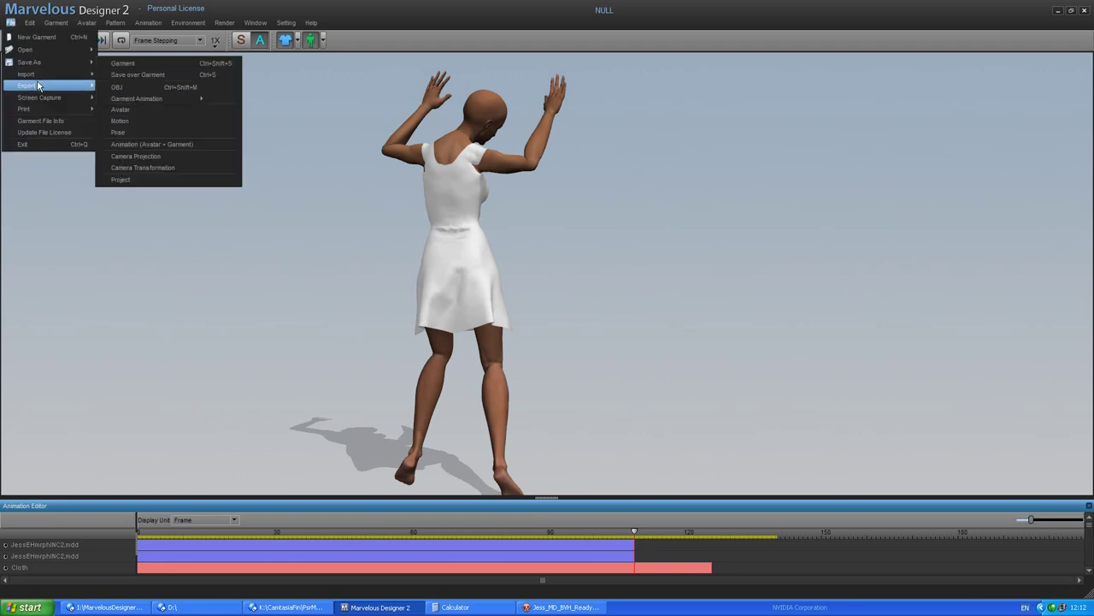
pyautogui.moveTo(136, 100)
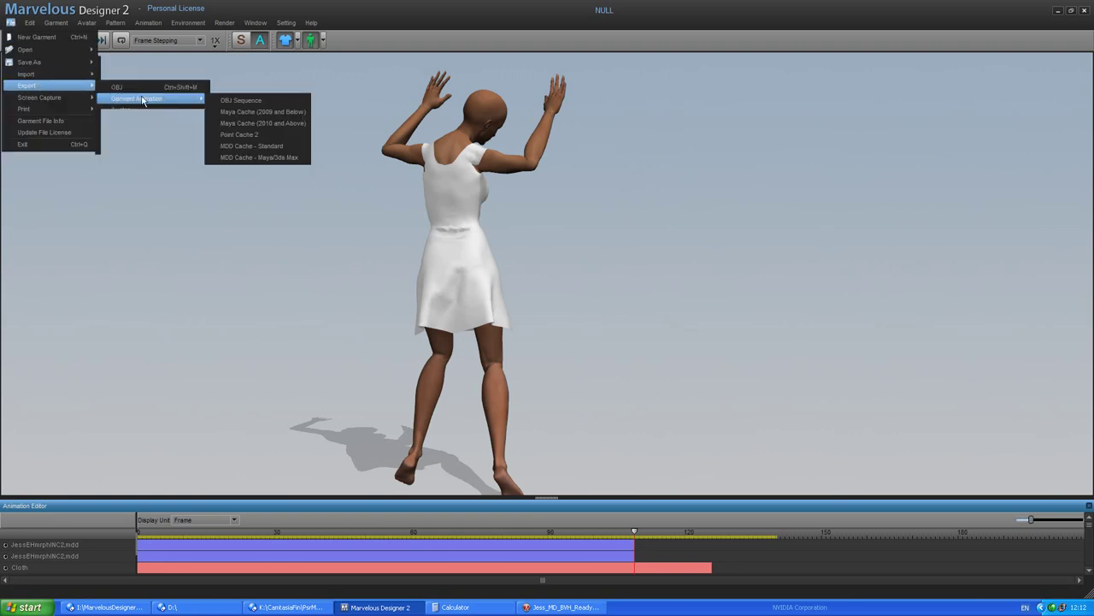
pyautogui.click(257, 147)
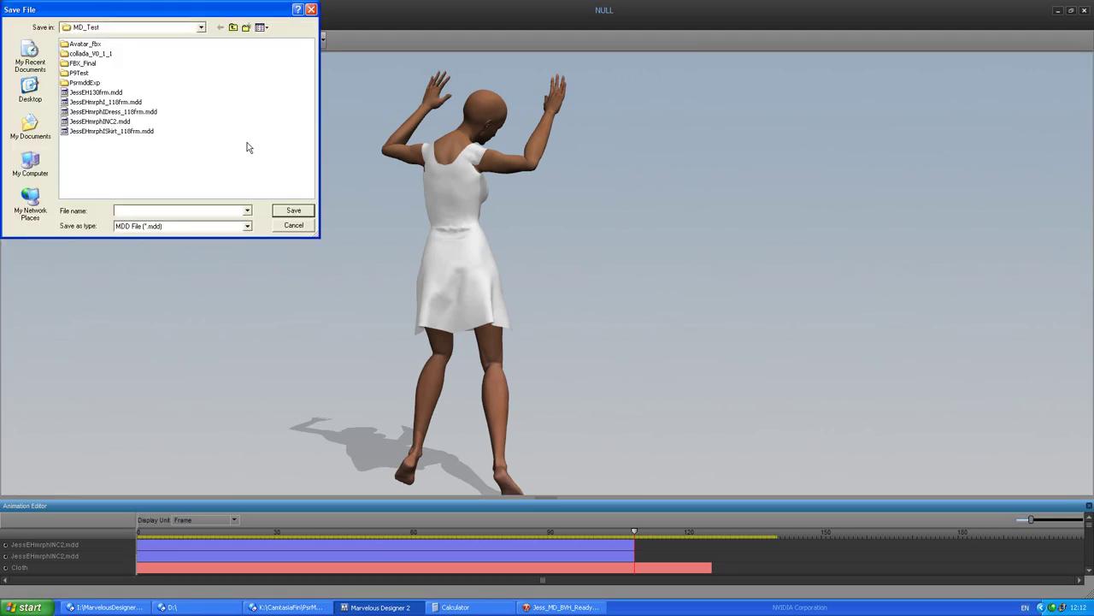
pyautogui.click(93, 123)
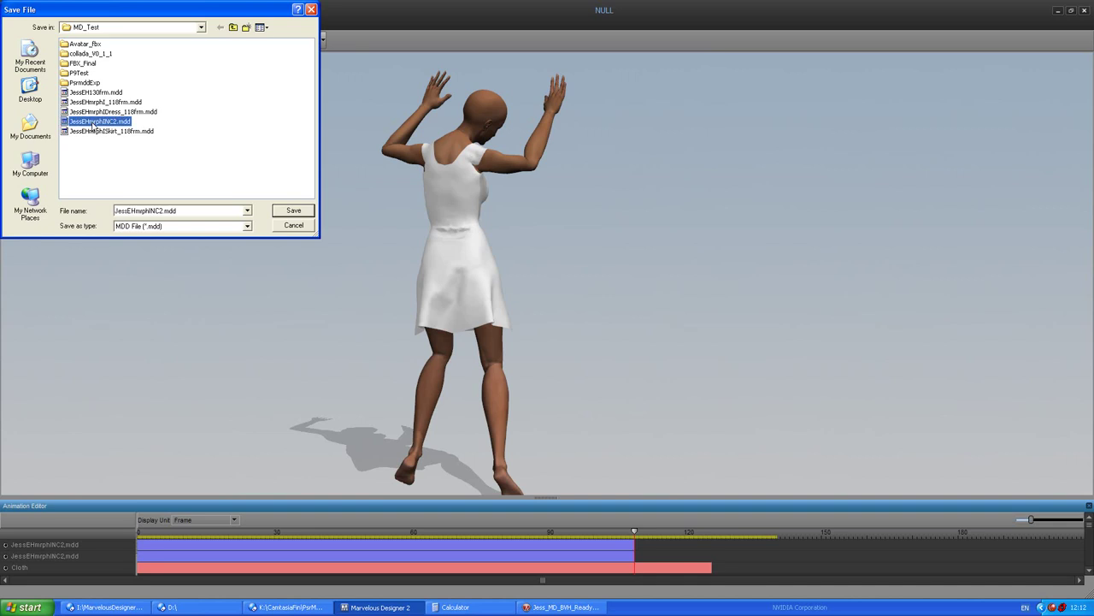
pyautogui.click(162, 210)
pyautogui.click(162, 209)
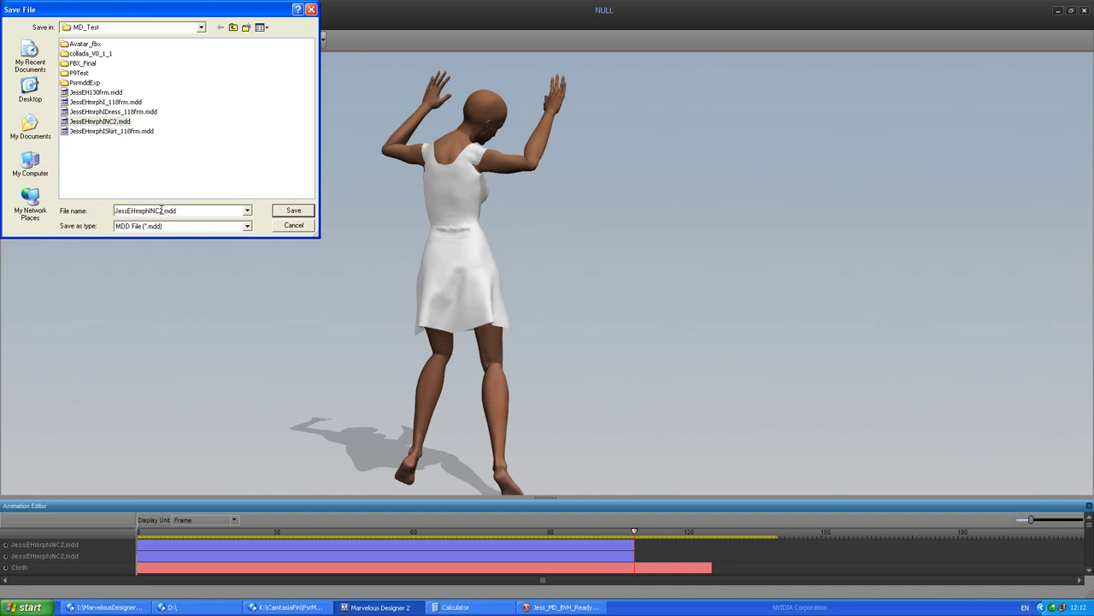
pyautogui.write('Dress')
# Save JessEHmrphINC2Dress.mdd, exporting the play region only at 8.6 ft (Poser) scale
pyautogui.click(291, 211)
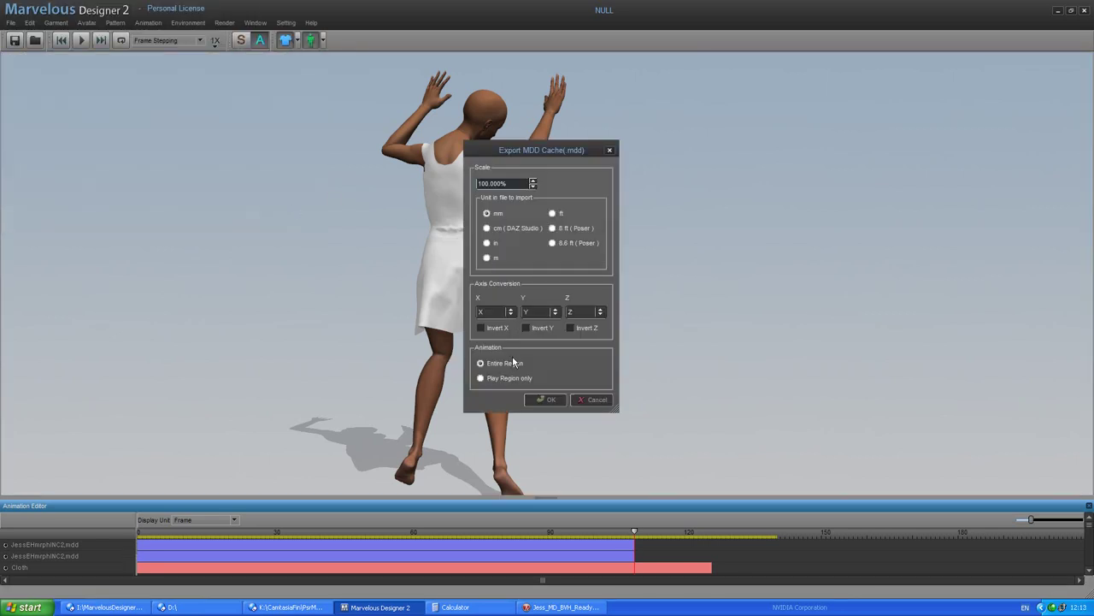
pyautogui.click(500, 379)
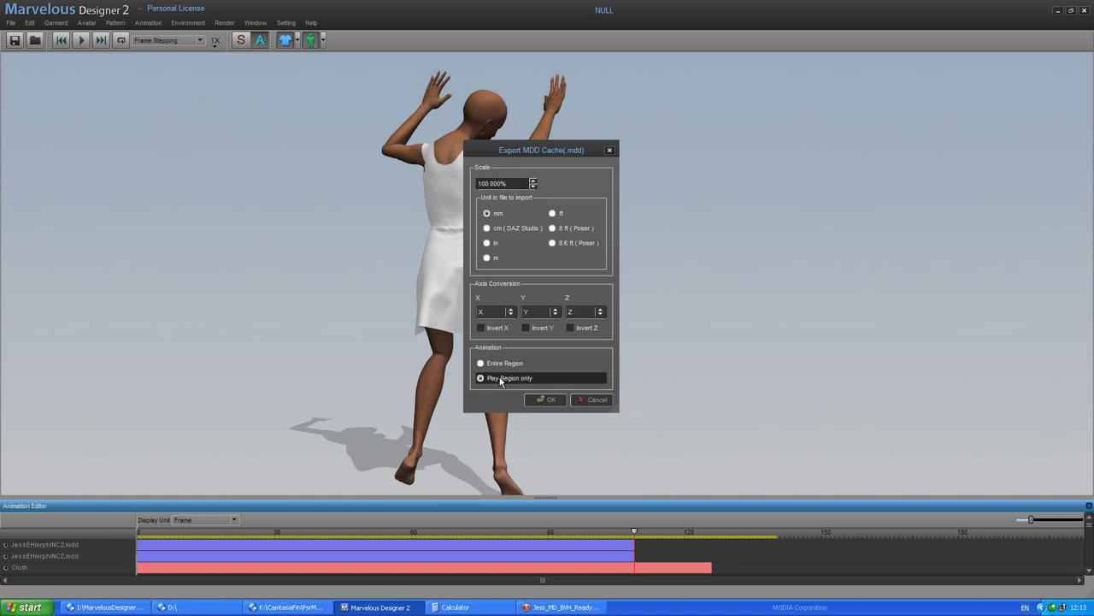
pyautogui.click(552, 243)
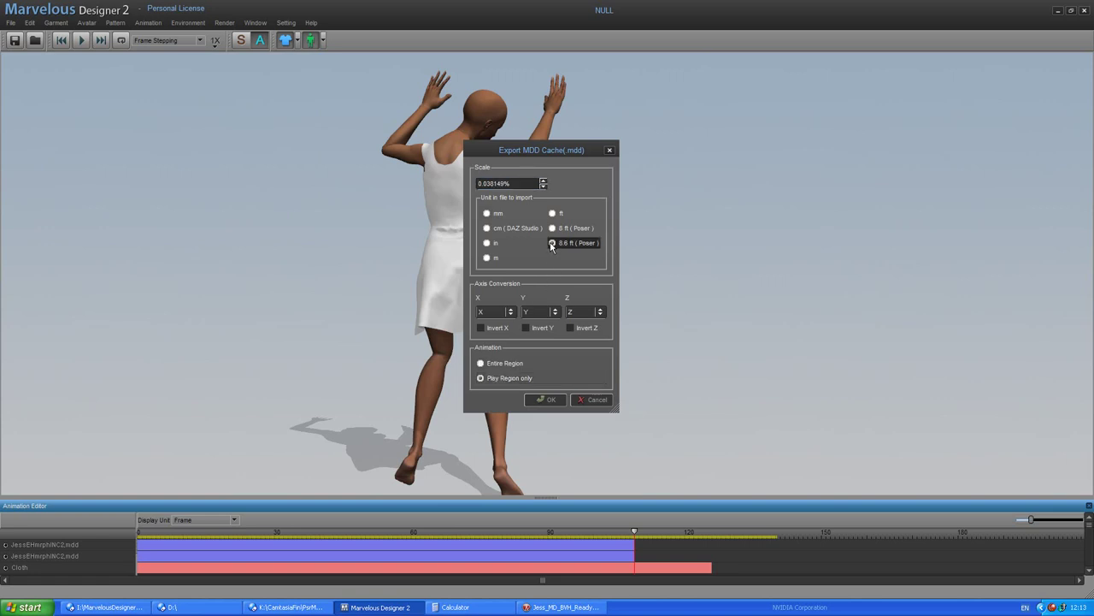
pyautogui.click(547, 400)
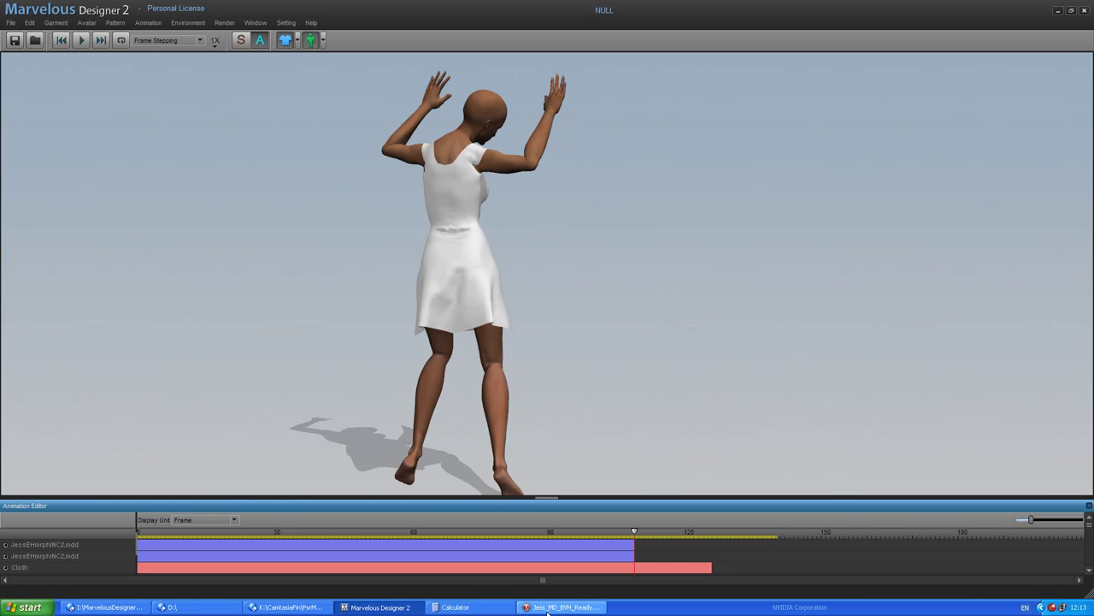
# Back in Poser, close the MDD export frame list and rewind to frame 1
pyautogui.click(560, 607)
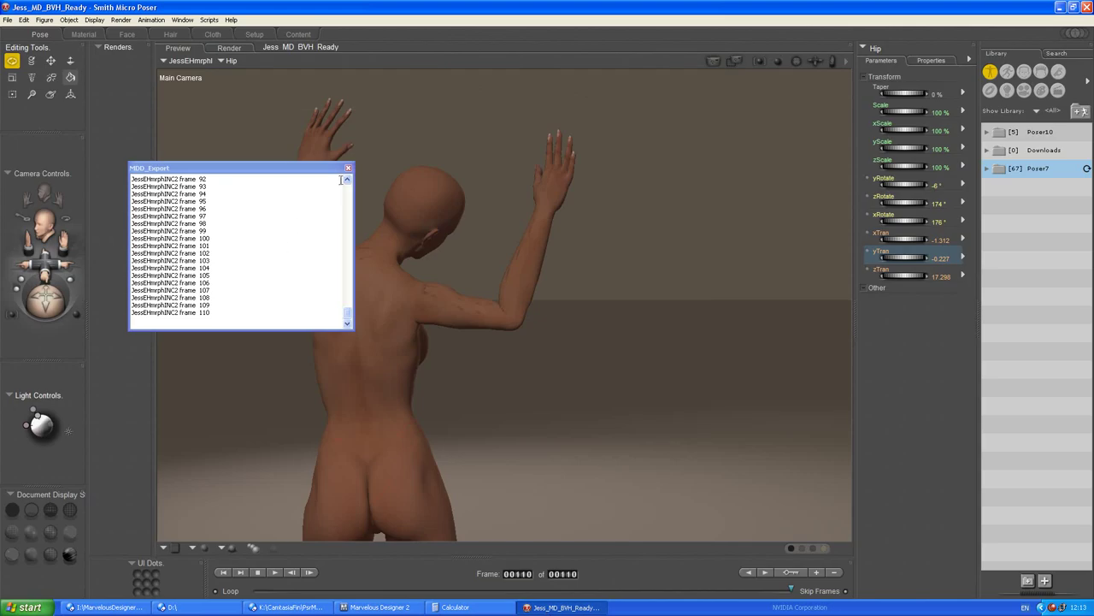
pyautogui.click(348, 168)
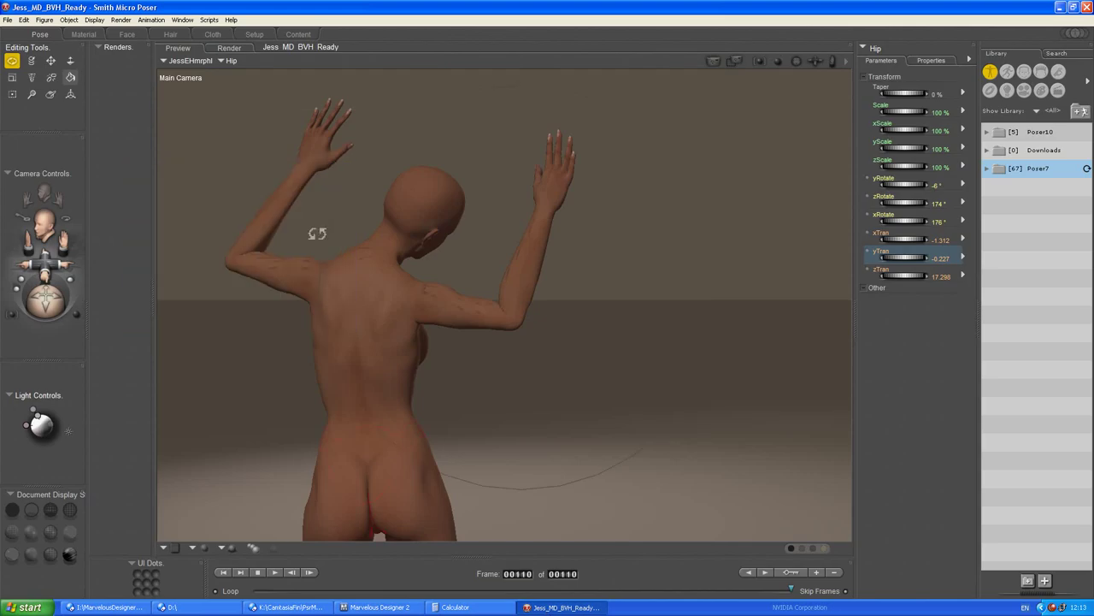
pyautogui.click(224, 572)
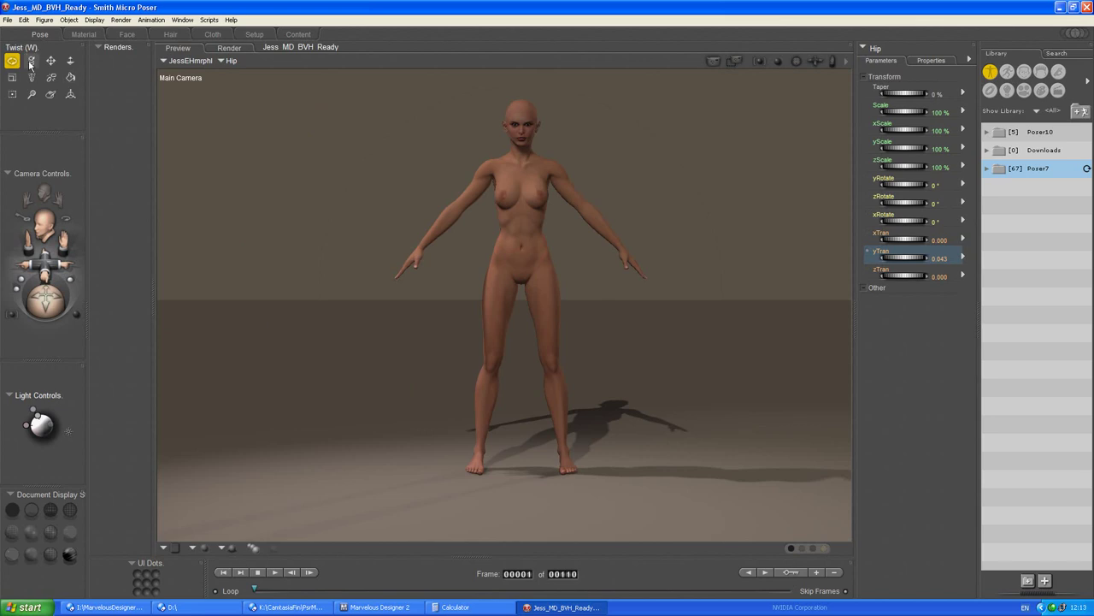
# Start a Wavefront OBJ import with Centered and Percent scaling unchecked
pyautogui.click(6, 19)
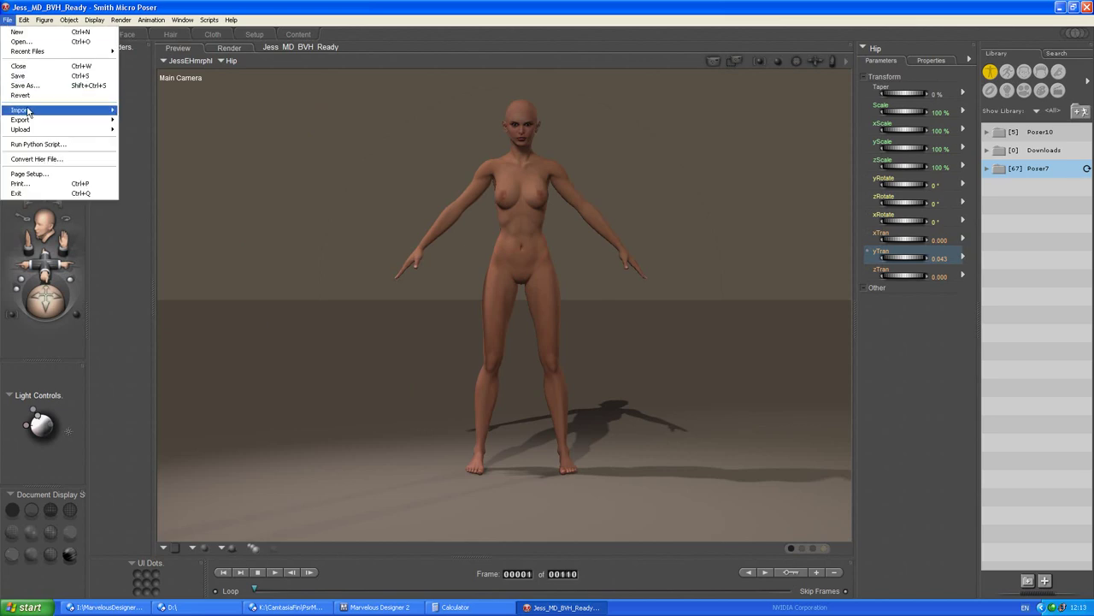
pyautogui.moveTo(28, 111)
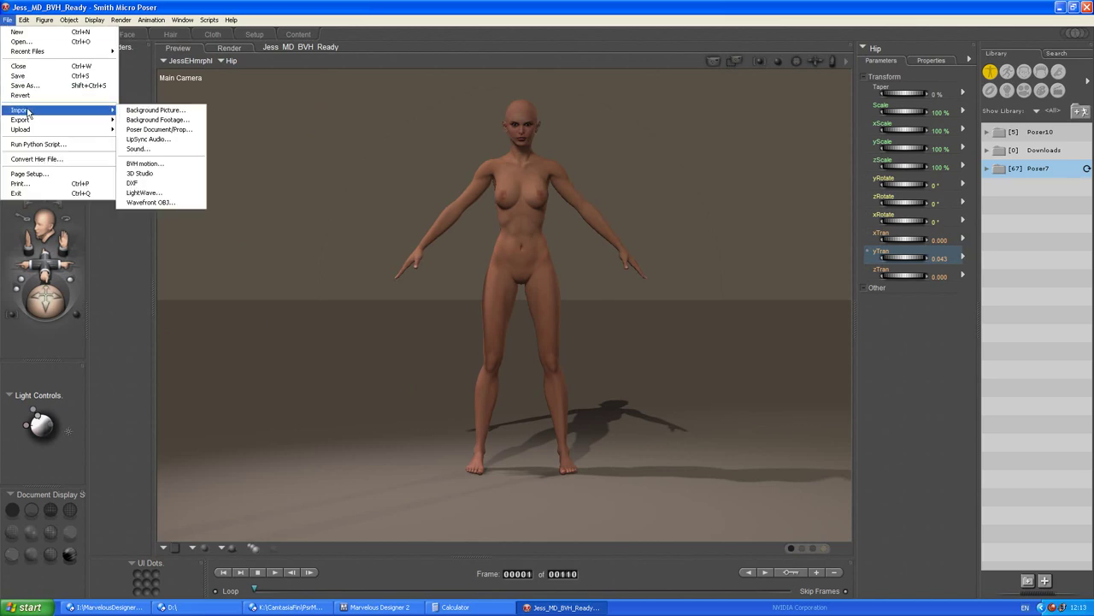
pyautogui.click(176, 203)
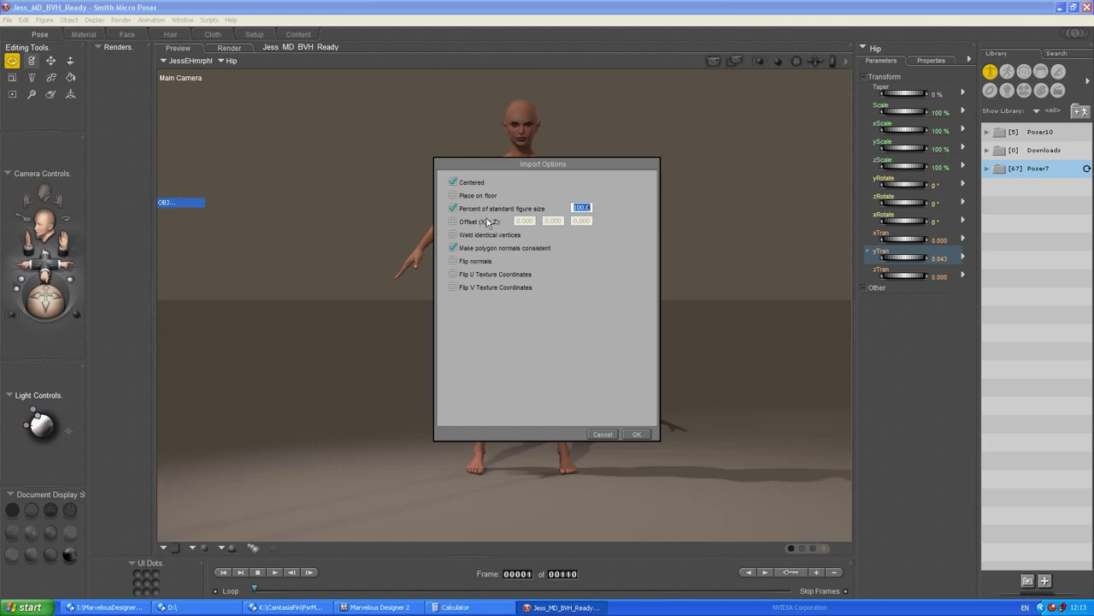
pyautogui.click(453, 183)
pyautogui.click(453, 208)
pyautogui.click(637, 434)
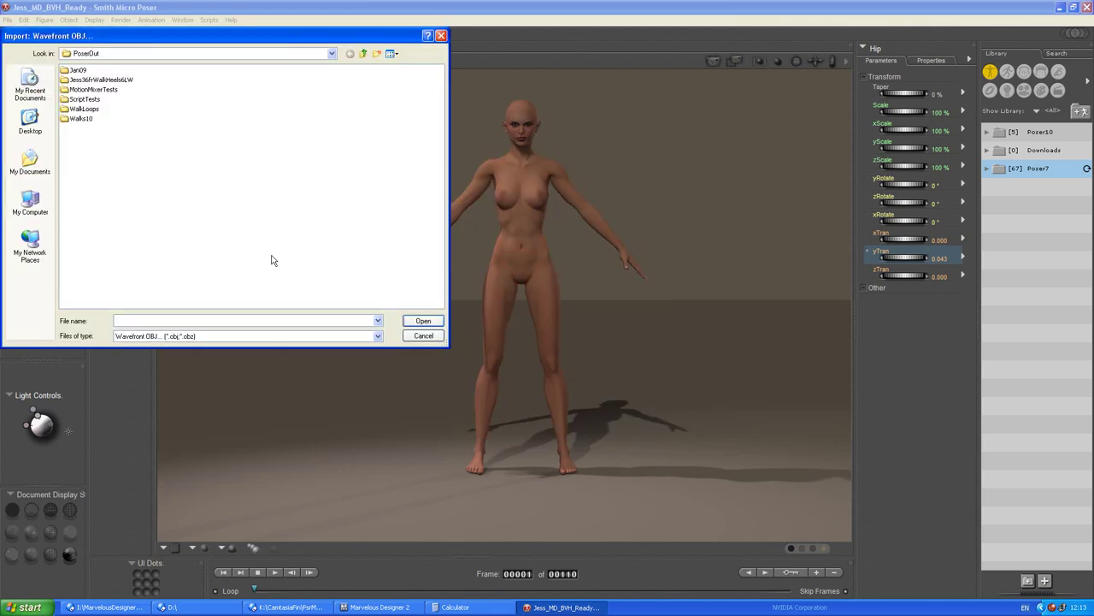
# Import JessEHmrphINC2Dress.obj from the MD_Test folder on the K: drive
pyautogui.click(332, 53)
pyautogui.click(147, 158)
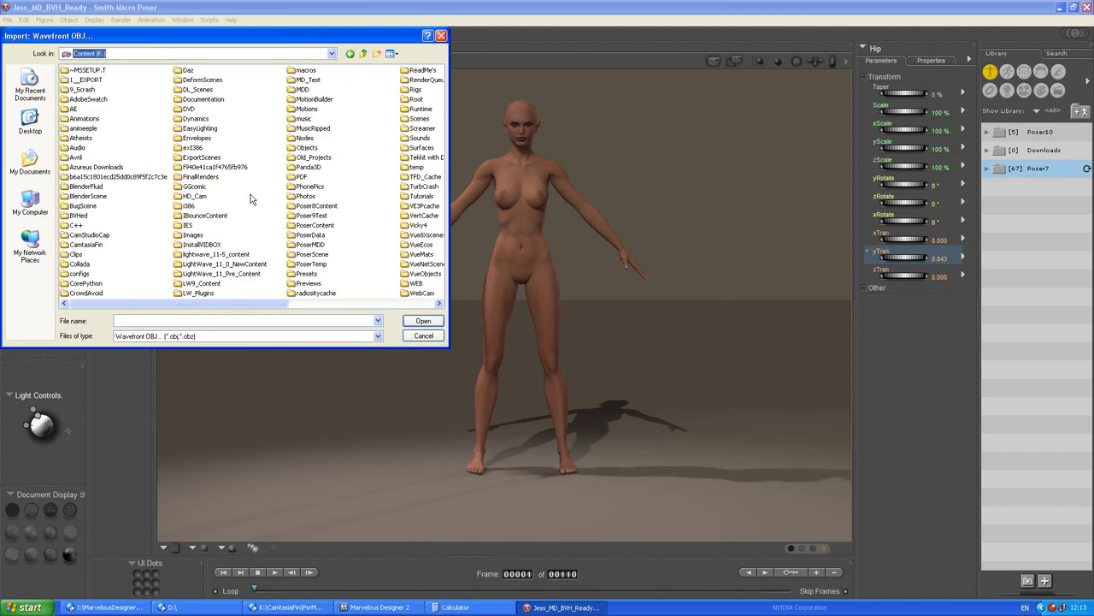
pyautogui.hscroll(3, 264, 184)
pyautogui.hscroll(-3, 265, 184)
pyautogui.doubleClick(308, 84)
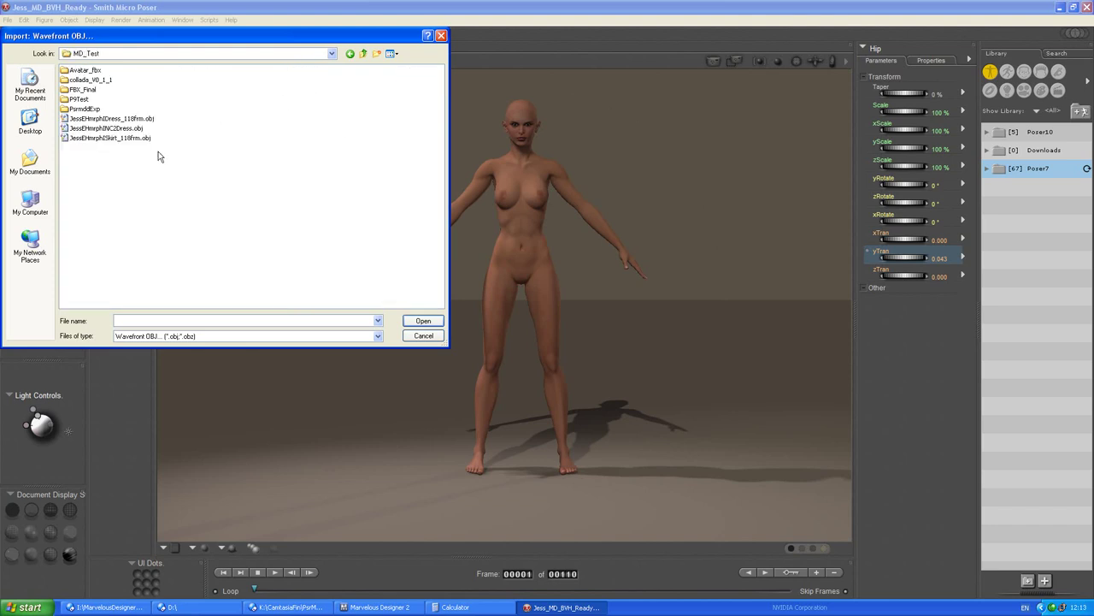
pyautogui.click(103, 129)
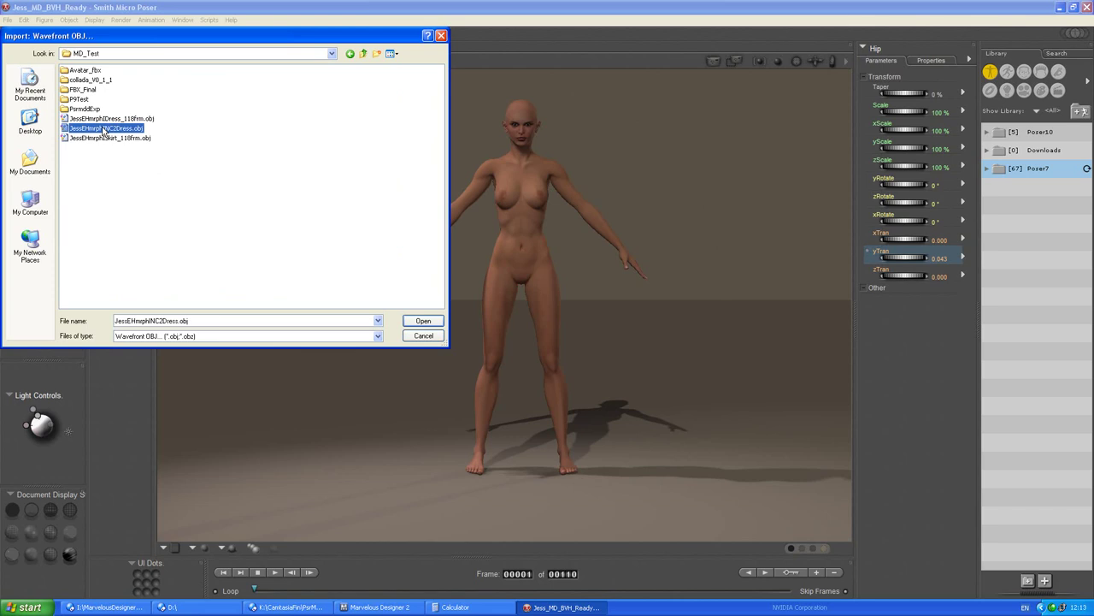
pyautogui.click(422, 321)
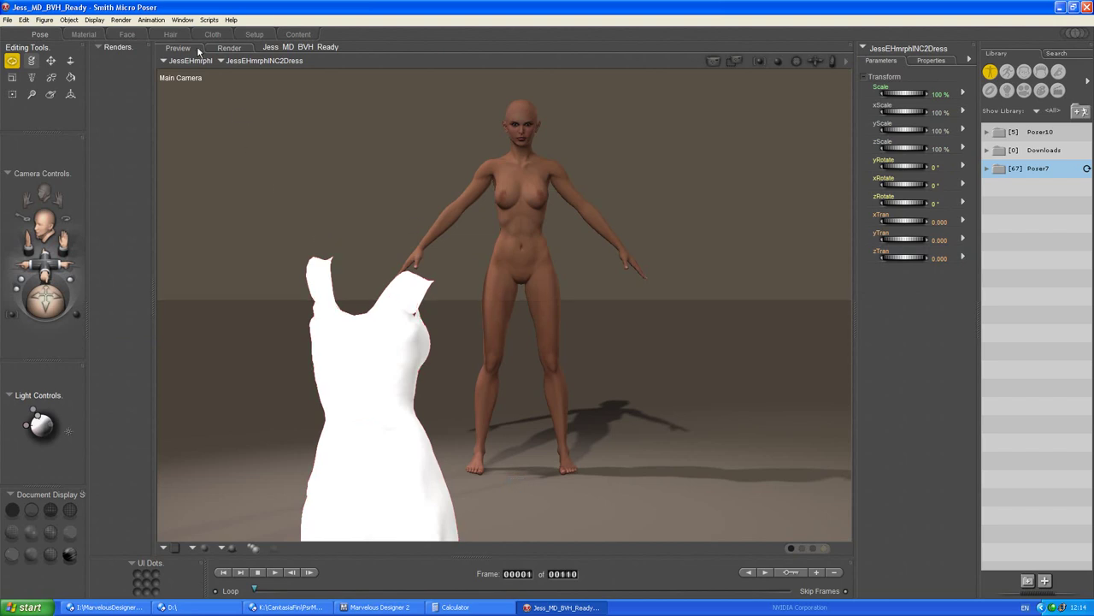
# Save the scene as Jess_MD_BVH_MDimport, replacing 'Ready' in the name with 'MDimport'
pyautogui.click(206, 20)
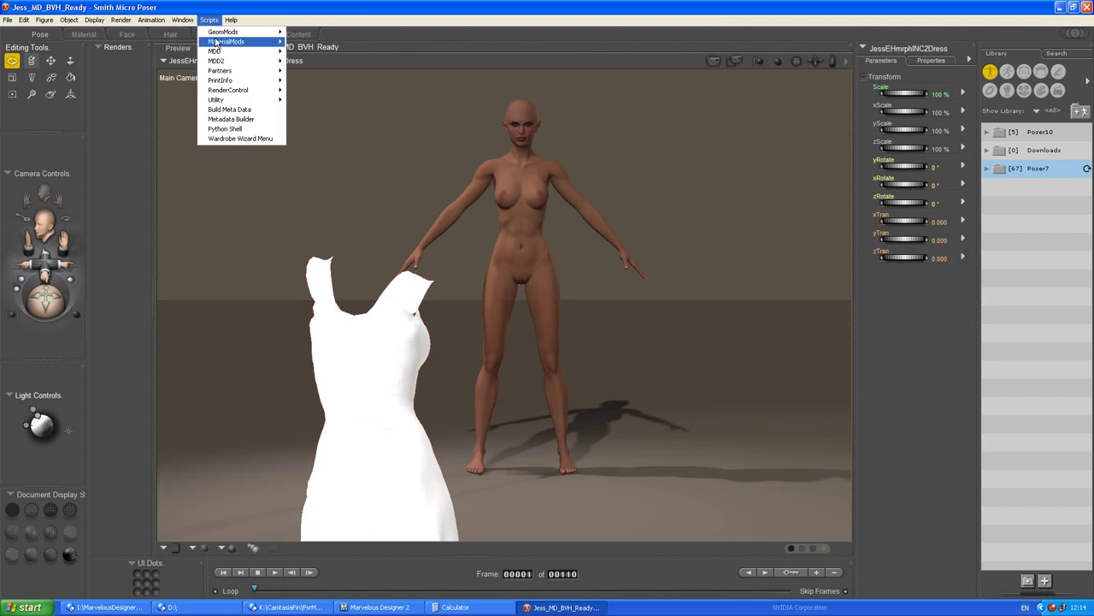
pyautogui.click(96, 8)
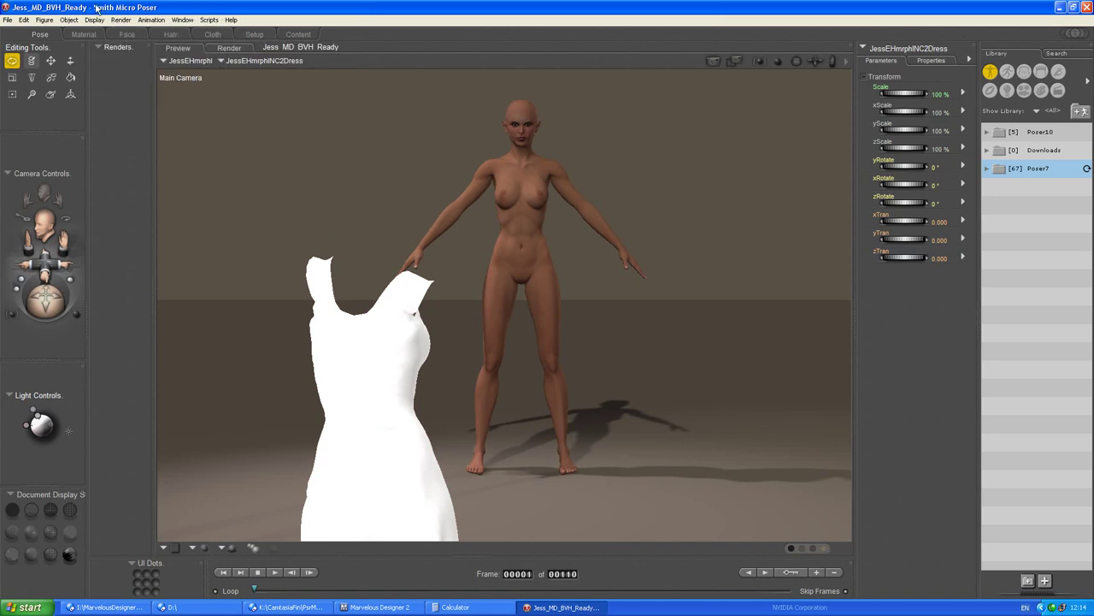
pyautogui.click(7, 21)
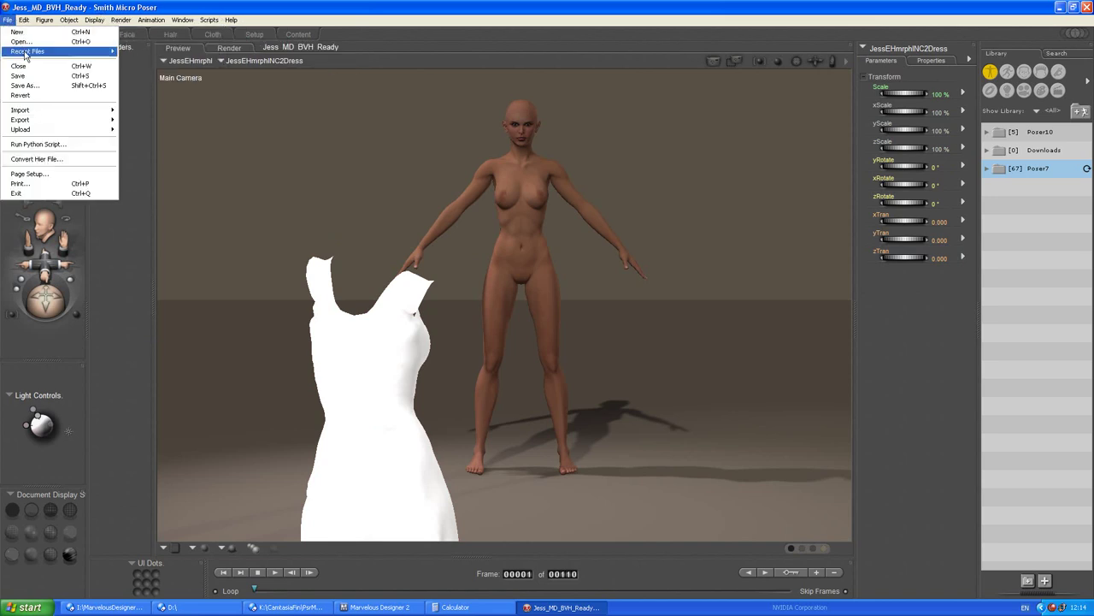
pyautogui.click(29, 89)
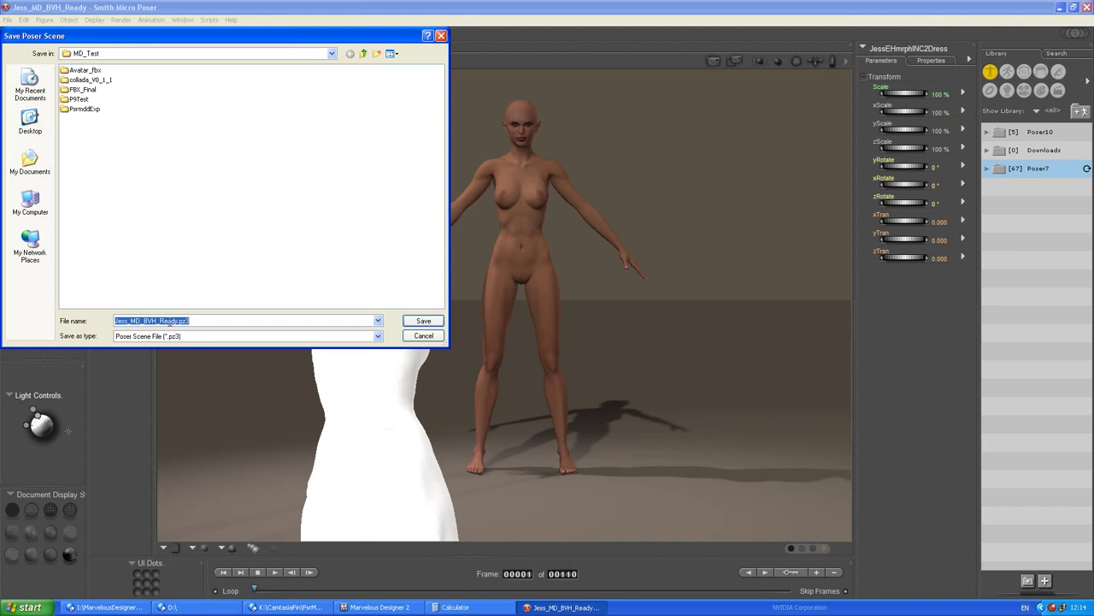
pyautogui.moveTo(159, 321); pyautogui.dragTo(180, 321)
pyautogui.write('MDimport')
pyautogui.click(423, 323)
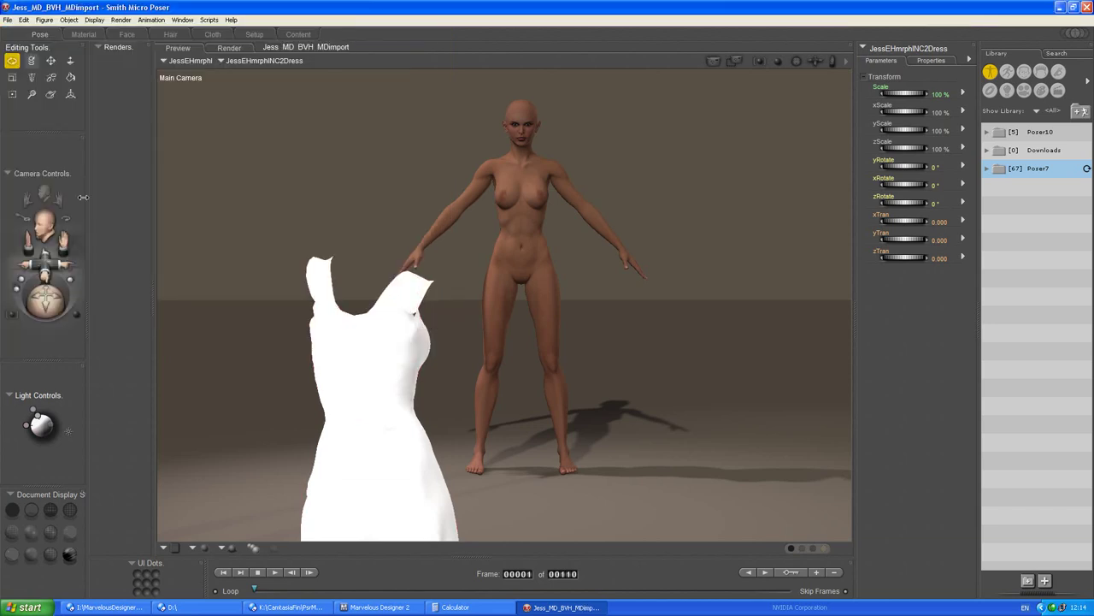
# Run the MDD import script and acknowledge its two warning notes
pyautogui.click(205, 20)
pyautogui.moveTo(265, 56)
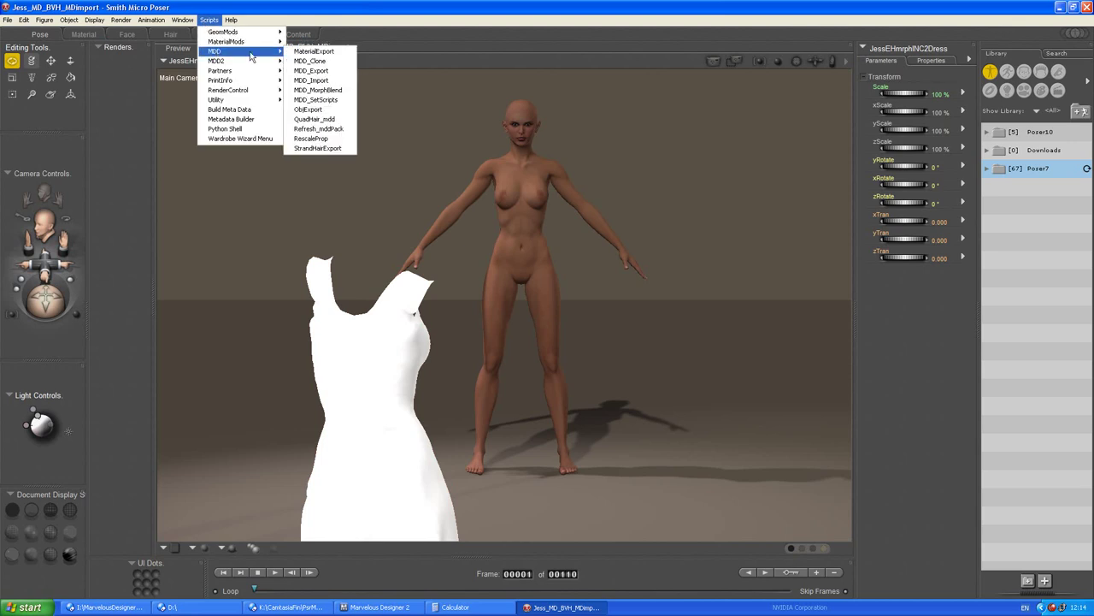
pyautogui.click(318, 80)
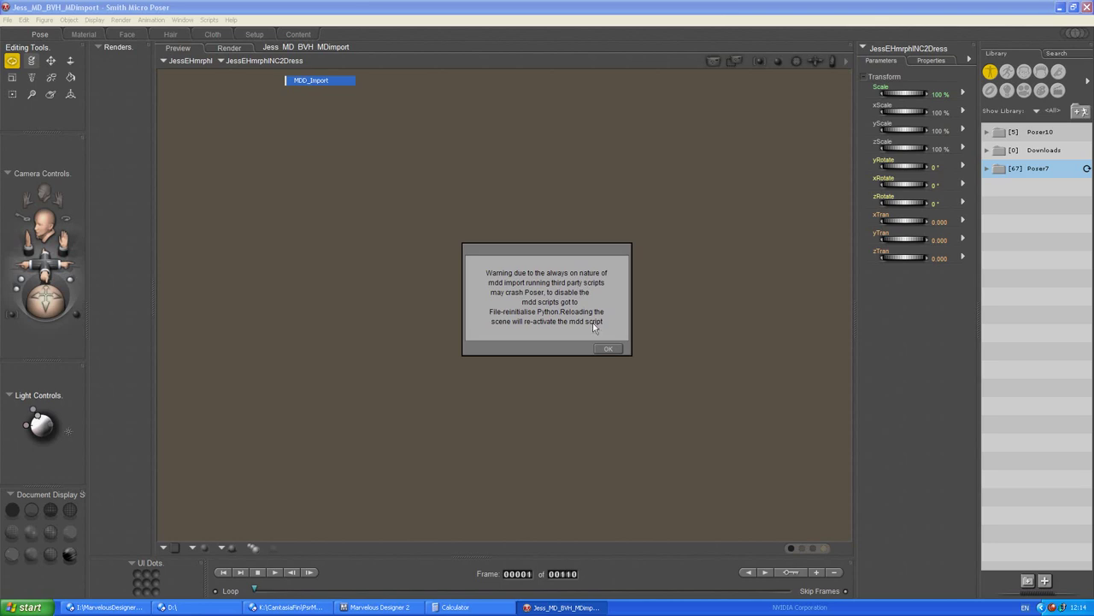
pyautogui.click(613, 348)
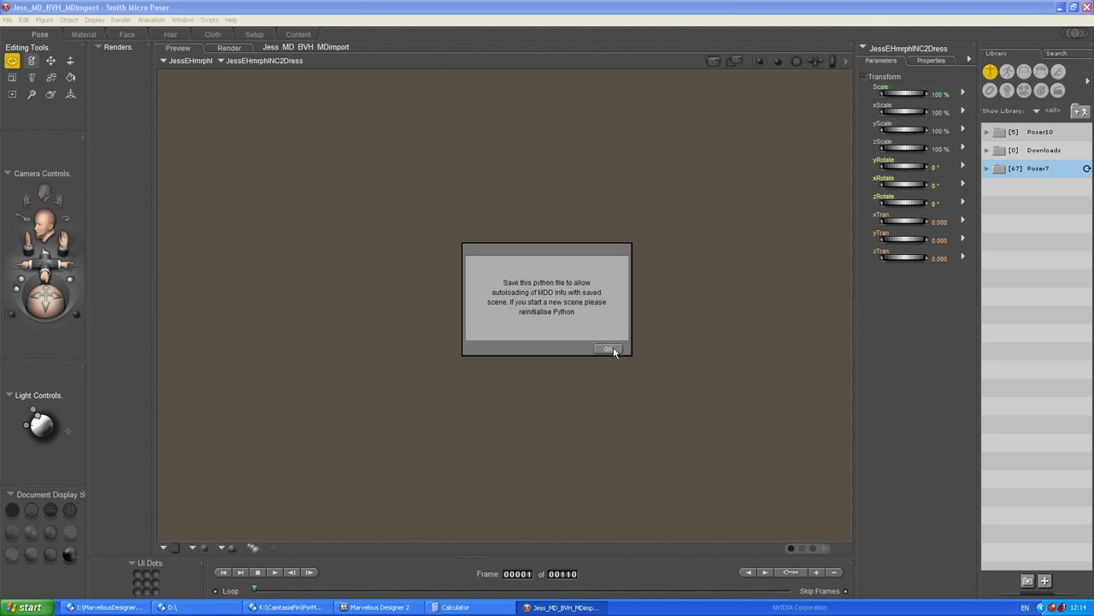
pyautogui.click(609, 348)
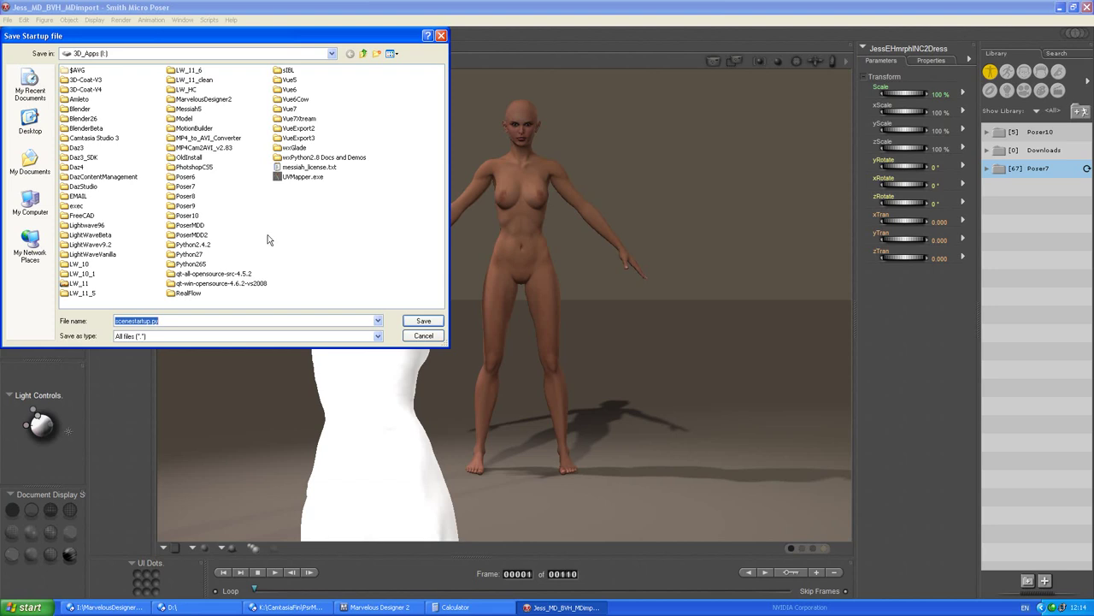
# Name the startup file Jess_MD_BVH_MDimport.py in K:\MD_Test, changing pz3 to py
pyautogui.click(331, 54)
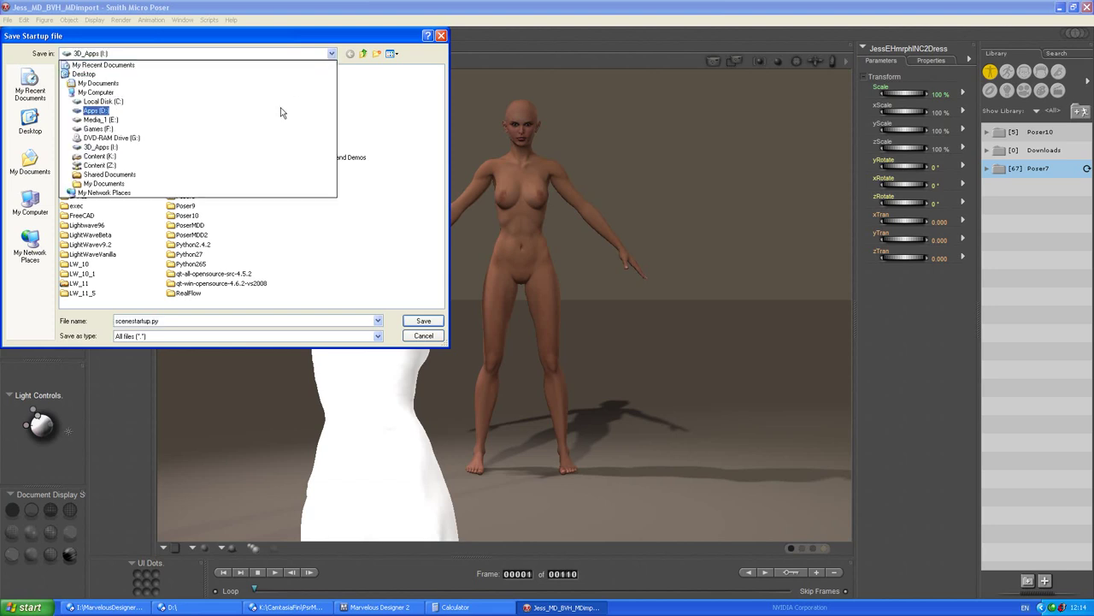
pyautogui.click(149, 158)
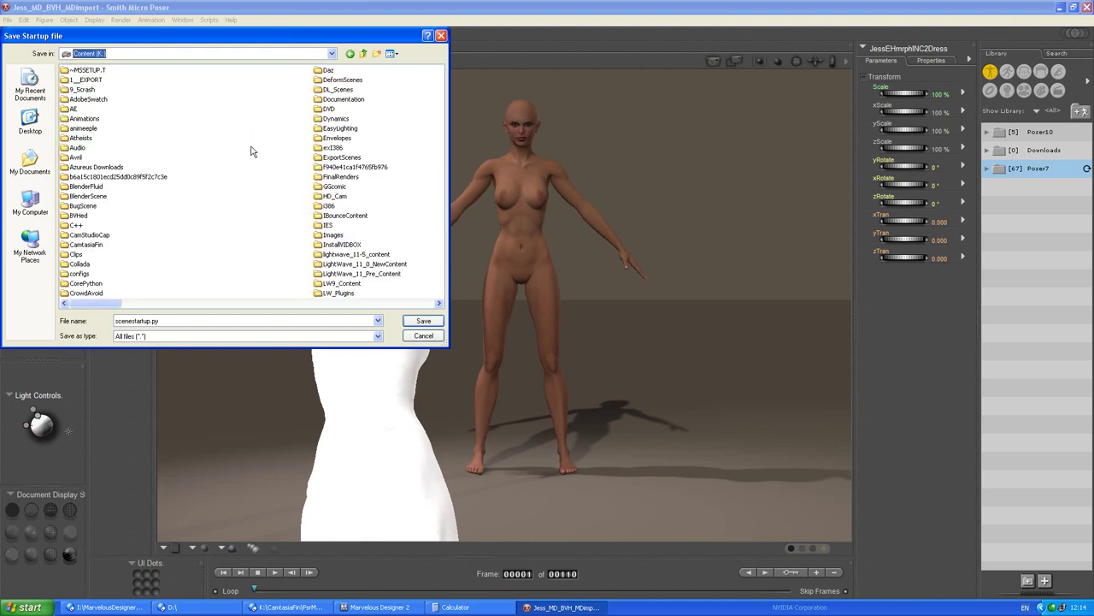
pyautogui.scroll(-2, 253, 151)
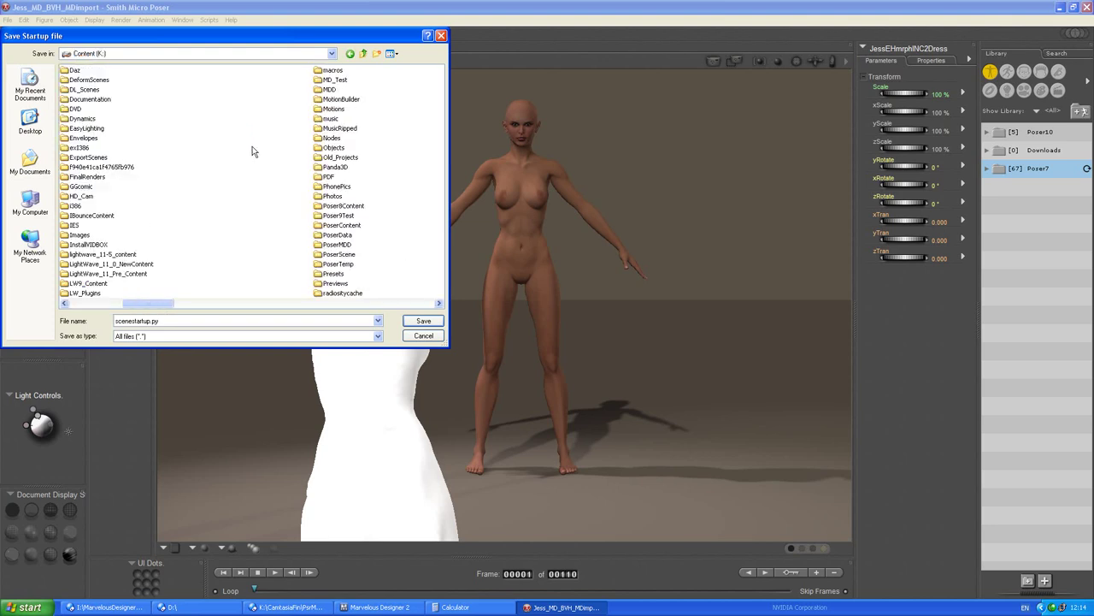
pyautogui.doubleClick(326, 84)
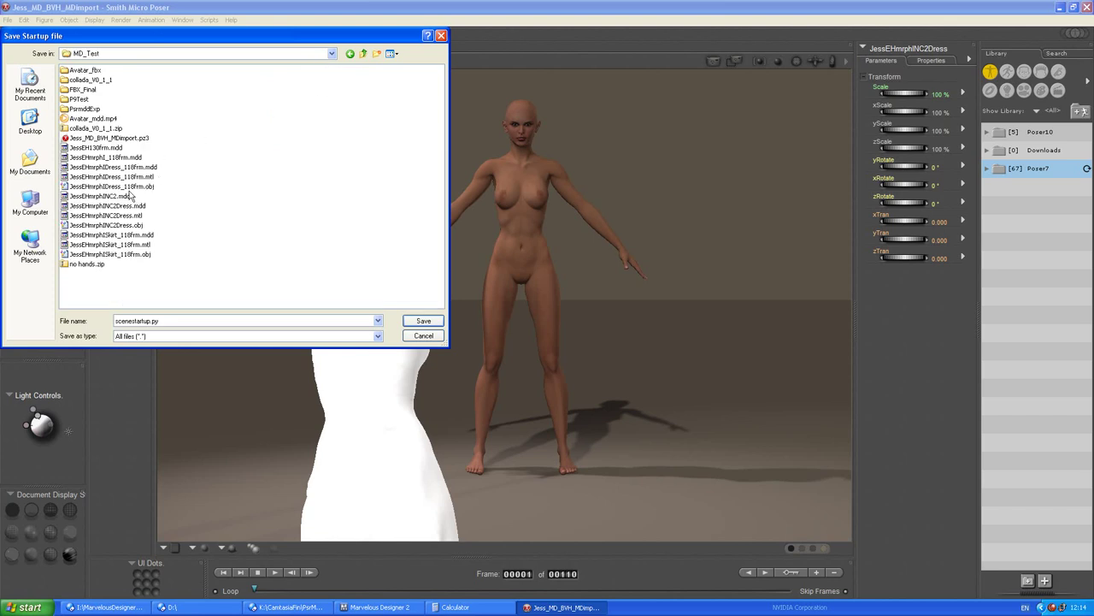
pyautogui.click(108, 138)
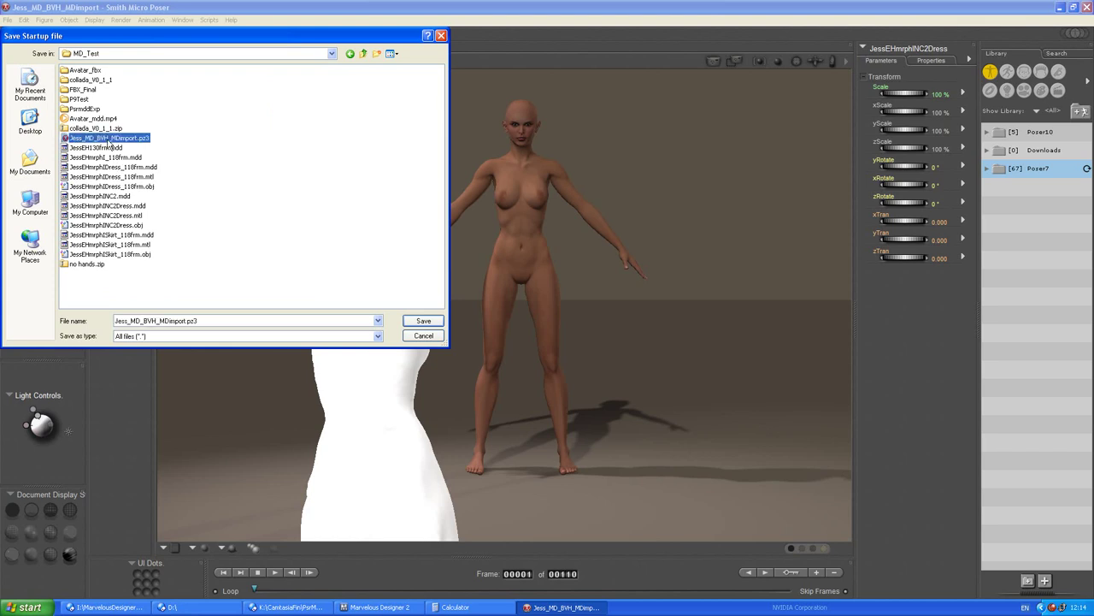
pyautogui.click(187, 320)
pyautogui.moveTo(186, 321); pyautogui.dragTo(217, 320)
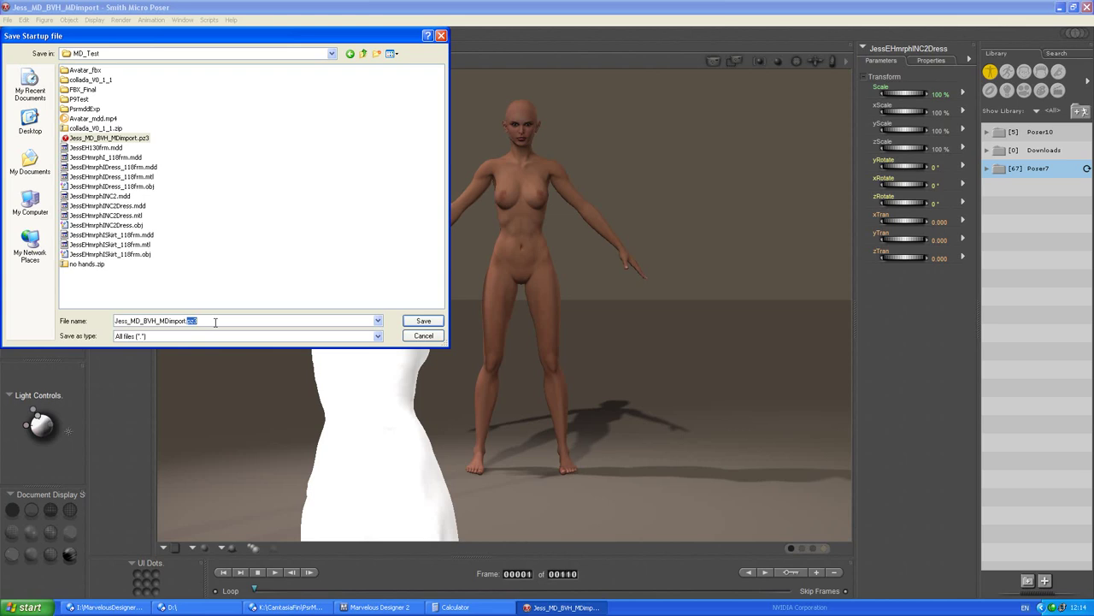
pyautogui.write('py')
# Save the Python startup file and choose JessEHmrphINC2Dress as the MDD target object
pyautogui.click(414, 322)
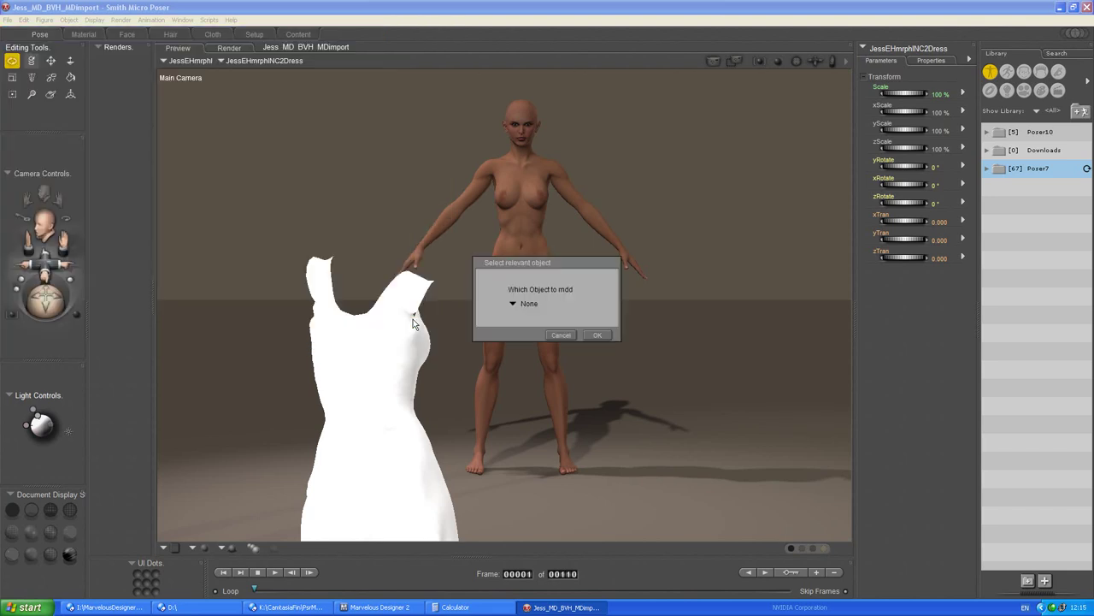
pyautogui.click(529, 306)
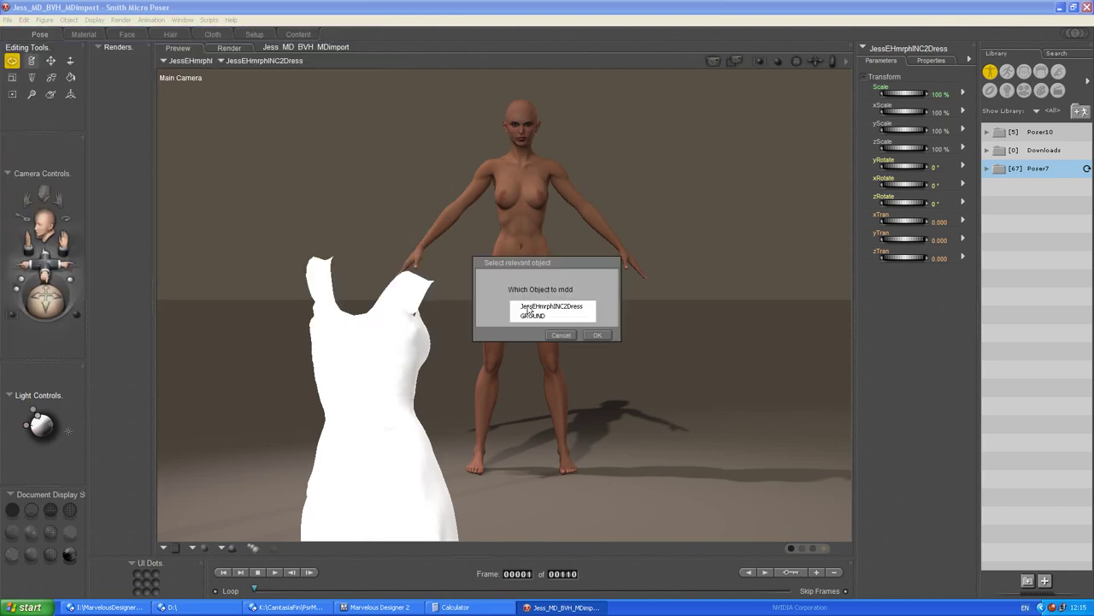
pyautogui.click(536, 308)
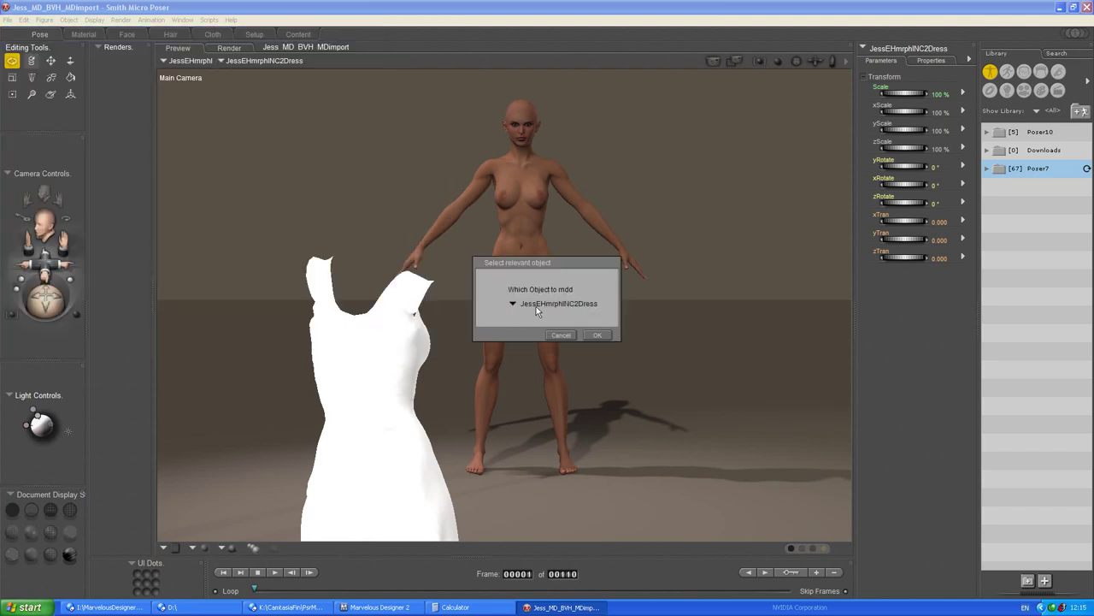
pyautogui.click(594, 335)
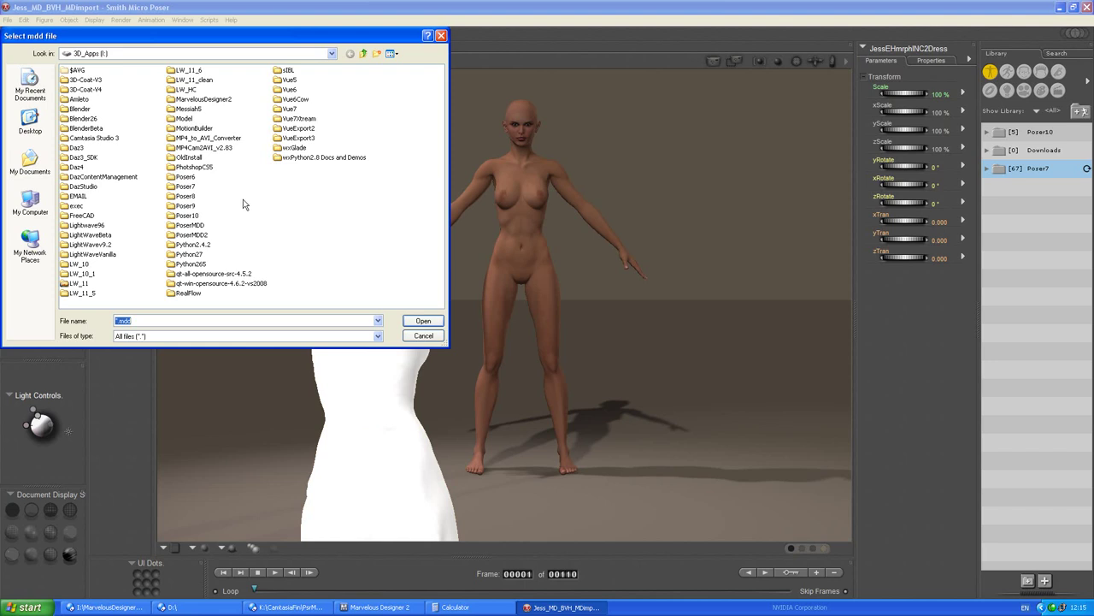
# Load K:\MD_Test\JessEHmrphINC2Dress.mdd at original scale, dismiss the warnings, and return to frame 1
pyautogui.click(332, 53)
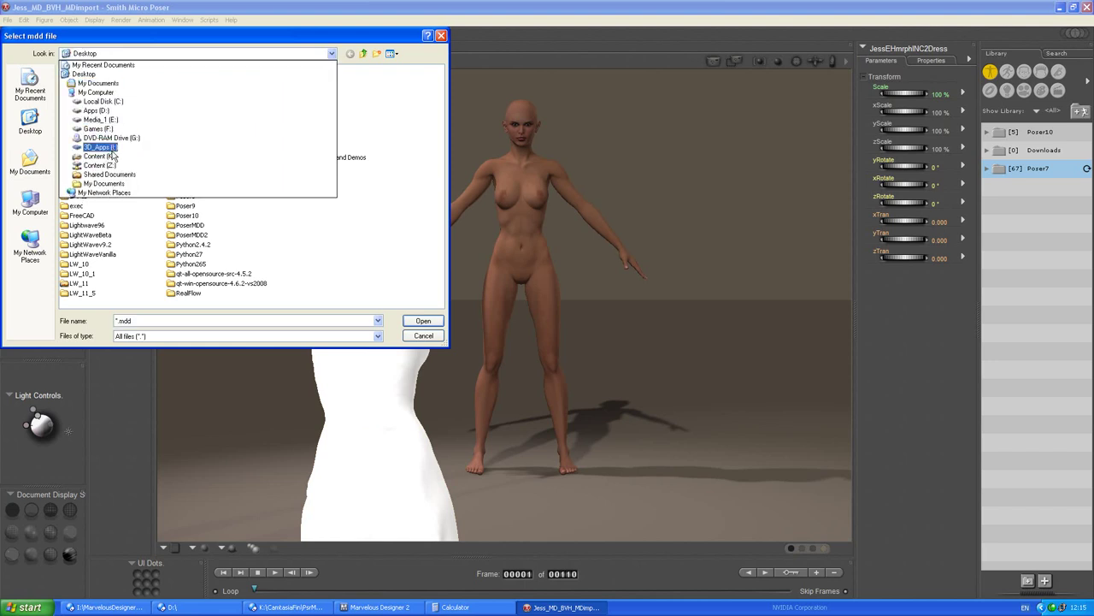
pyautogui.click(111, 158)
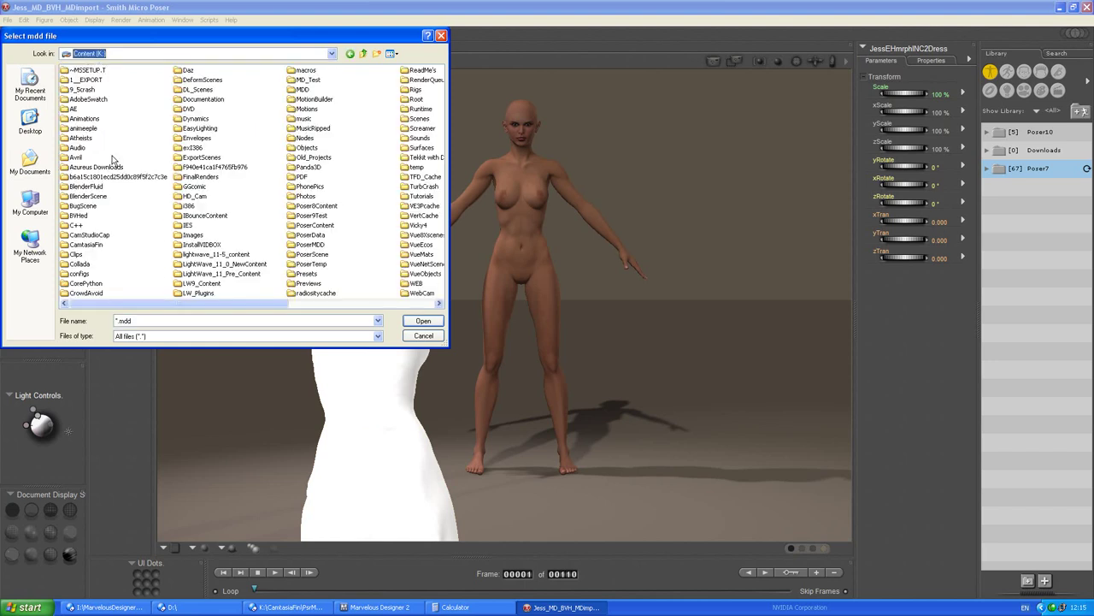
pyautogui.doubleClick(307, 80)
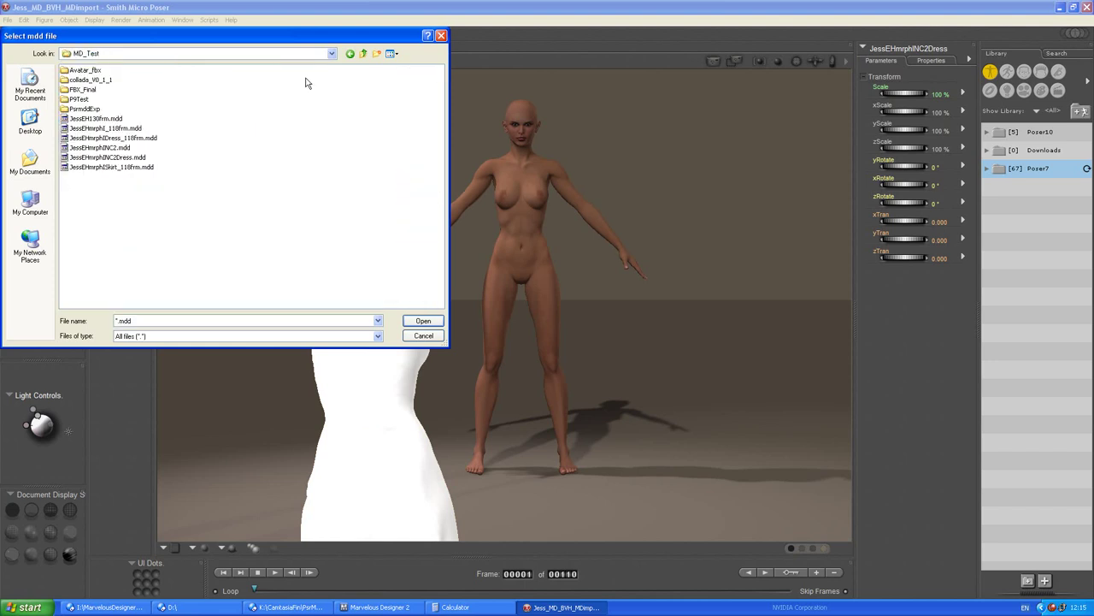
pyautogui.doubleClick(99, 159)
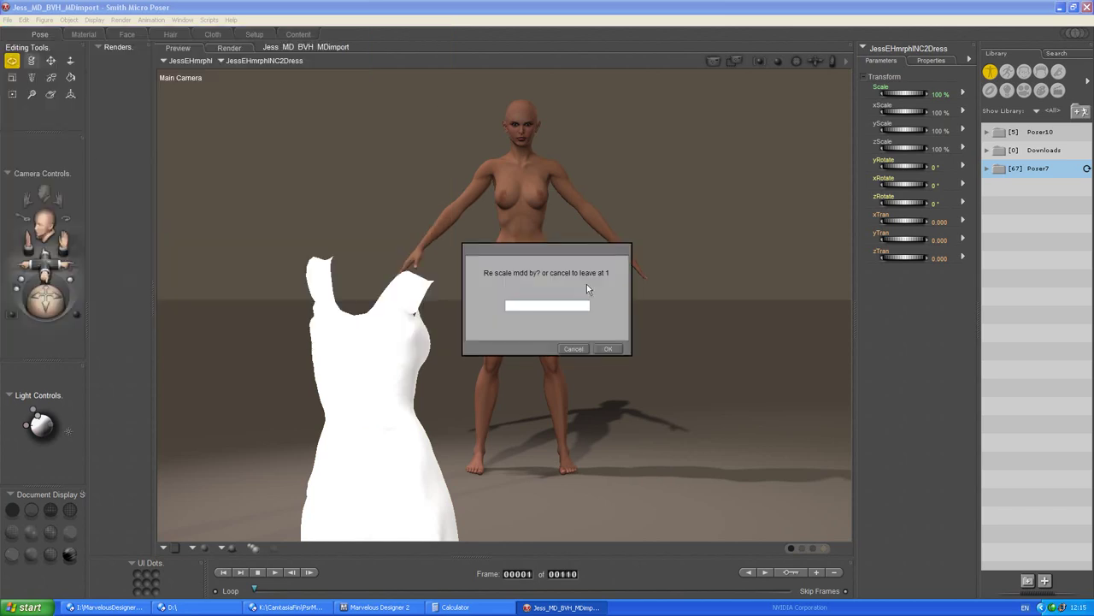
pyautogui.click(608, 348)
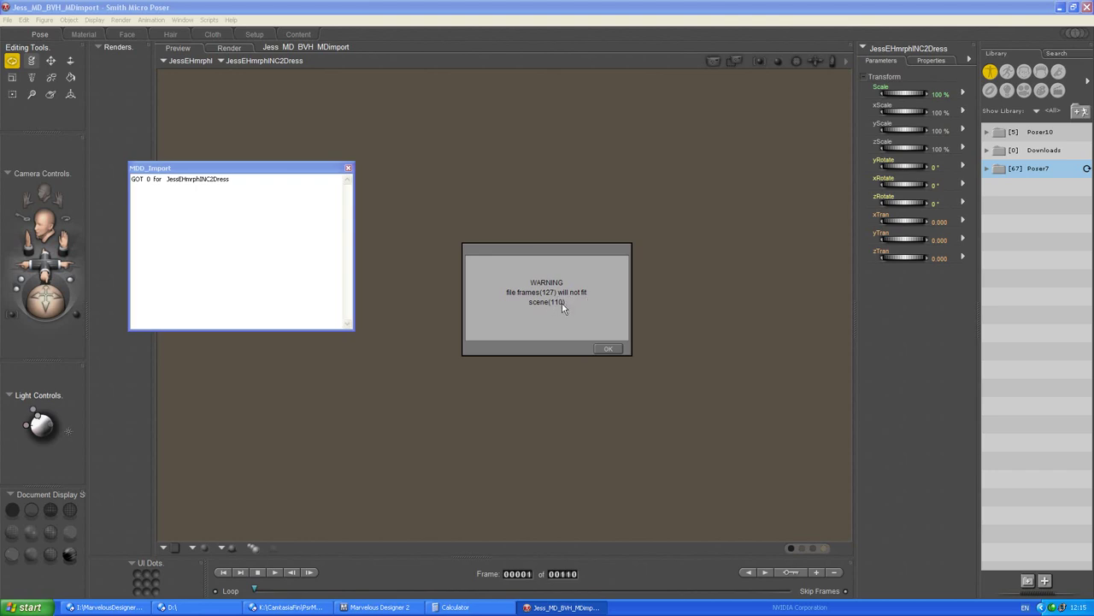
pyautogui.click(606, 349)
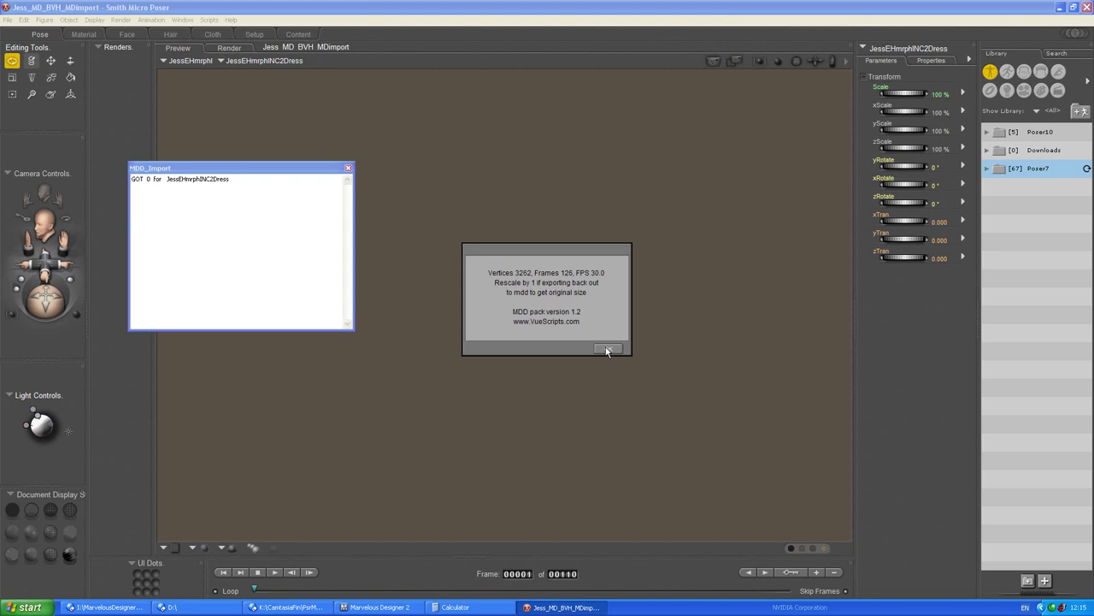
pyautogui.click(606, 349)
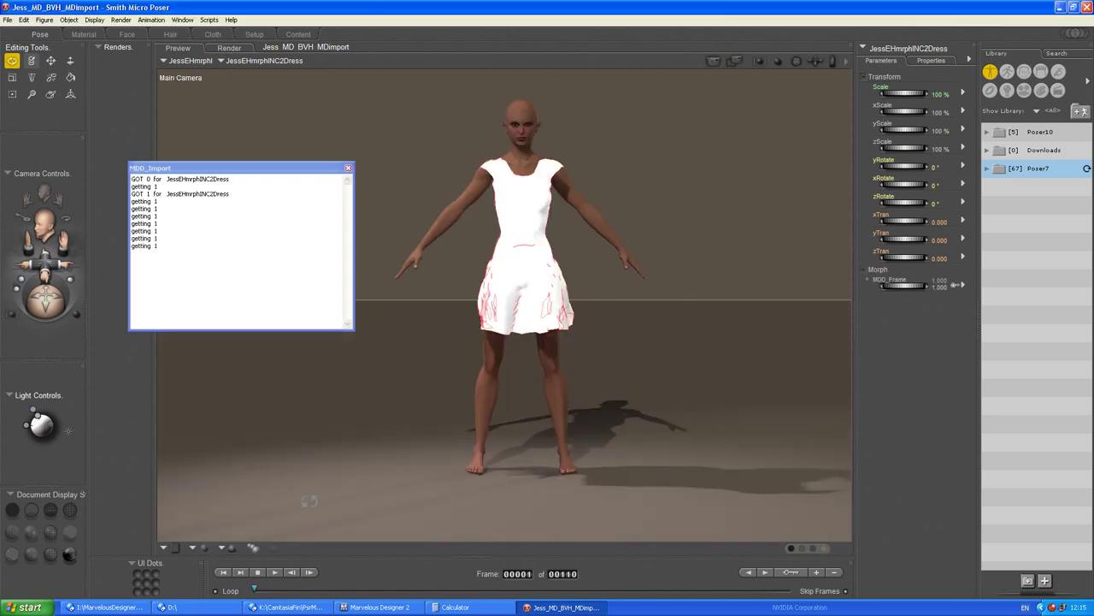
pyautogui.click(223, 574)
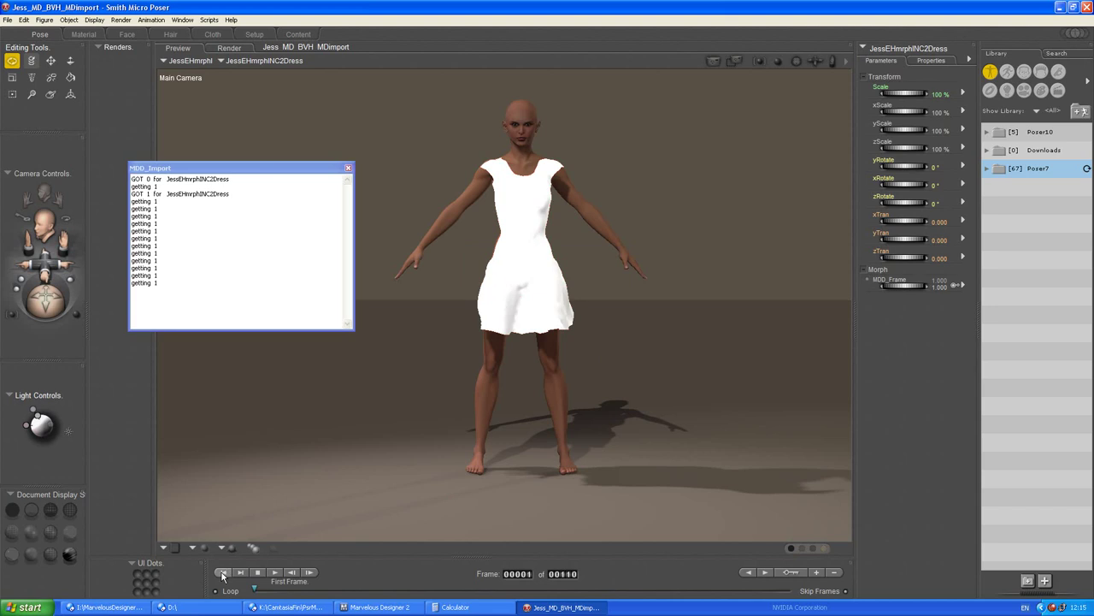
pyautogui.click(223, 574)
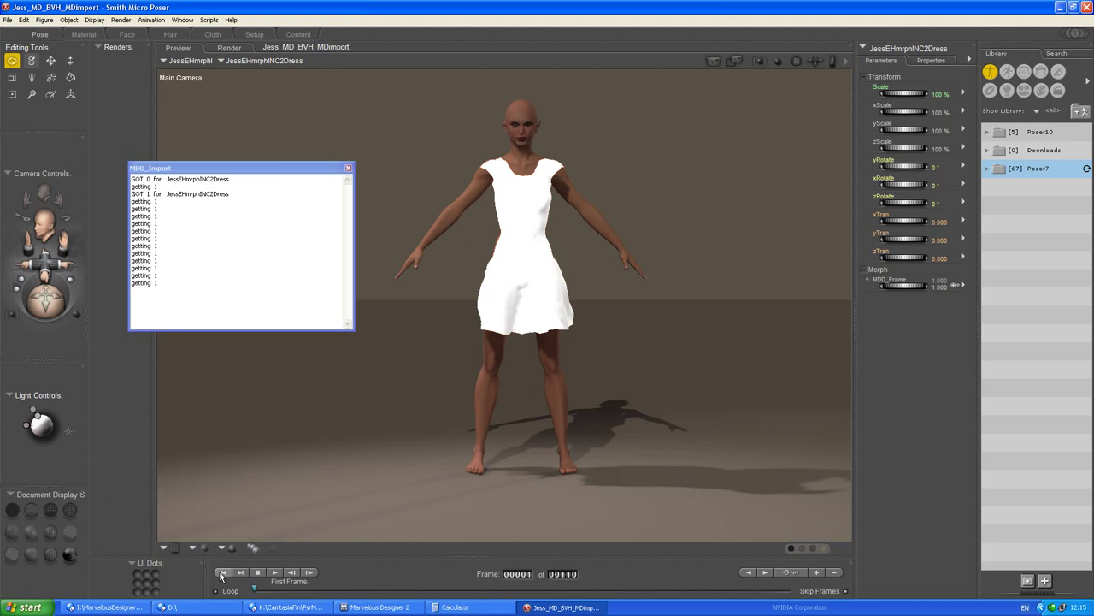
pyautogui.click(404, 608)
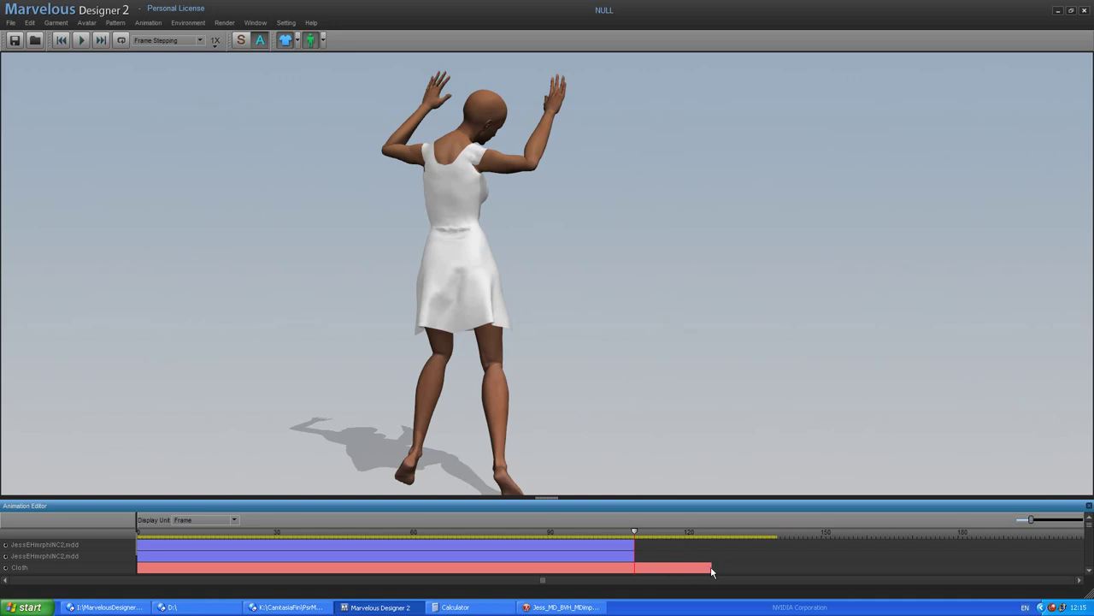
pyautogui.click(565, 607)
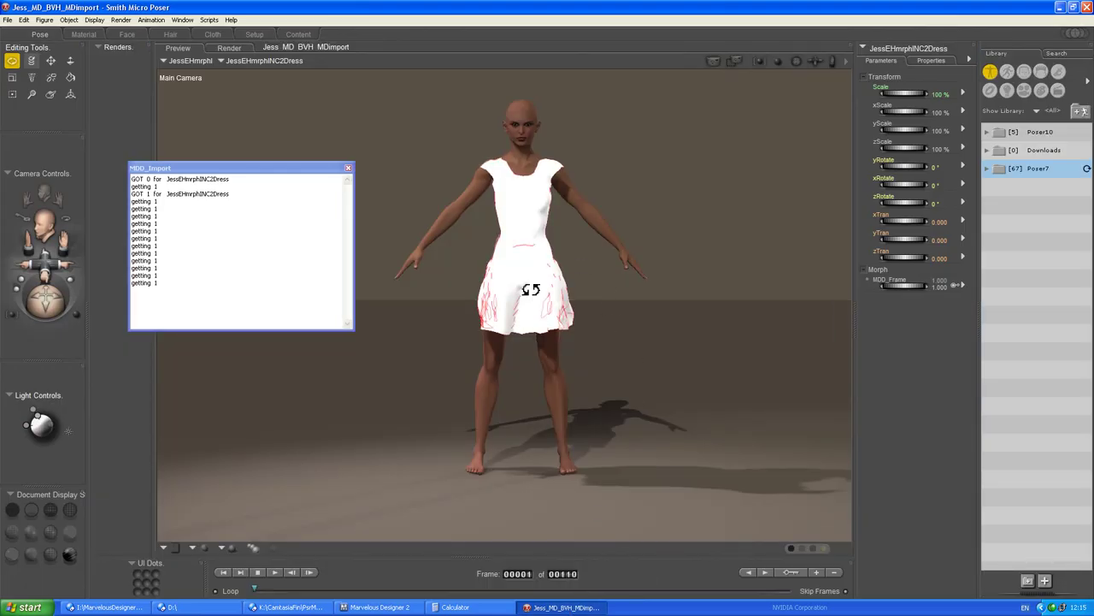
# Change the scene's total frame count from 110 to 127
pyautogui.click(564, 574)
pyautogui.write('127')
pyautogui.press('Return')
pyautogui.click(964, 286)
# In the MDD_Frame graph, drag the final key from frame 108 to about frame 122
pyautogui.click(982, 307)
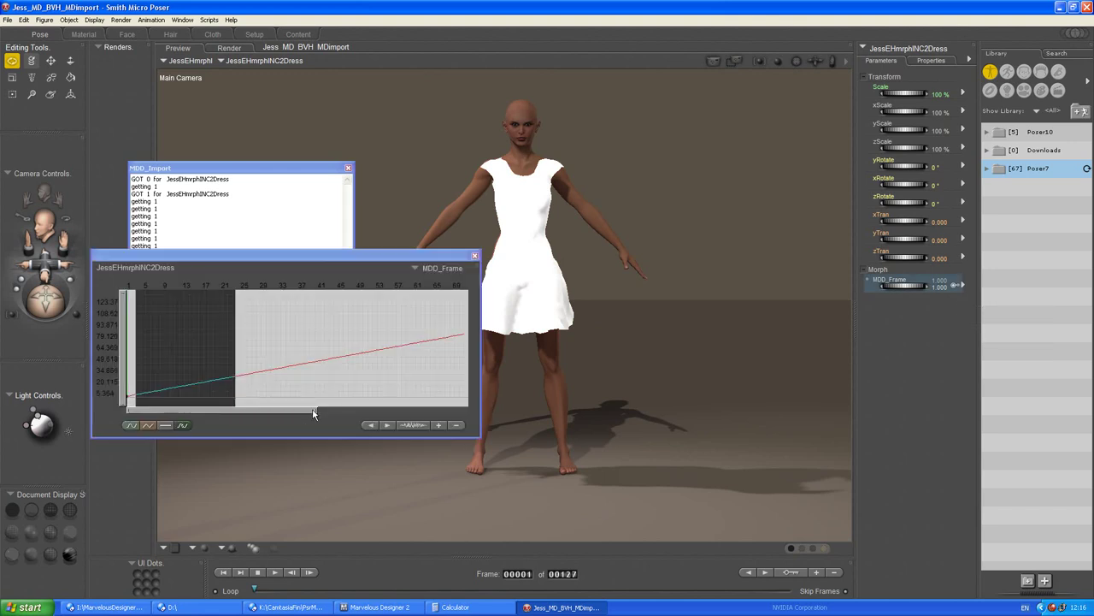
pyautogui.moveTo(312, 408); pyautogui.dragTo(476, 414)
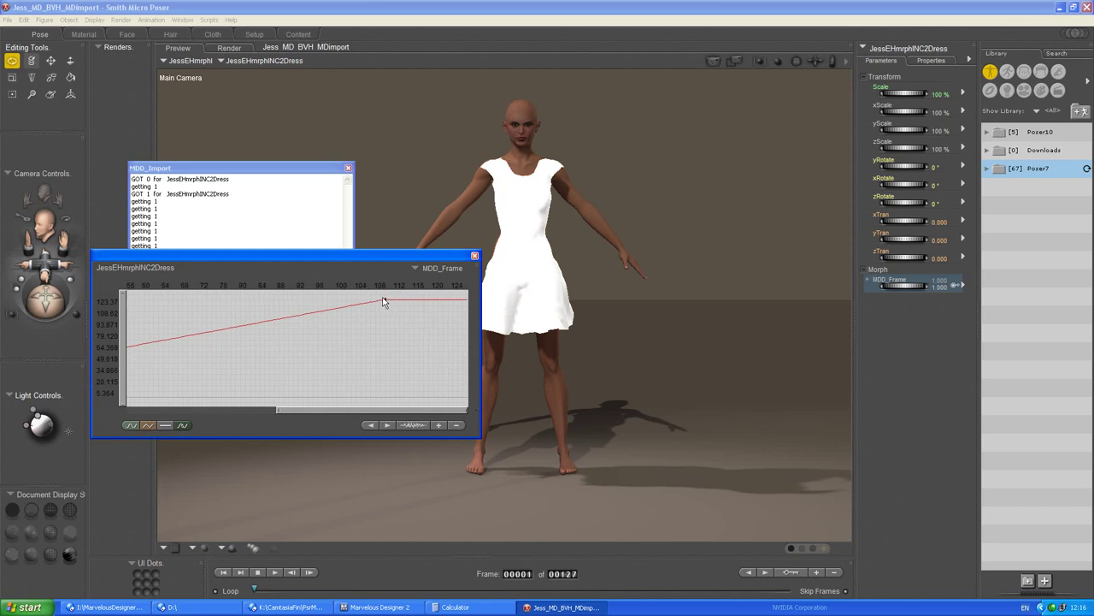
pyautogui.moveTo(383, 311); pyautogui.dragTo(390, 311)
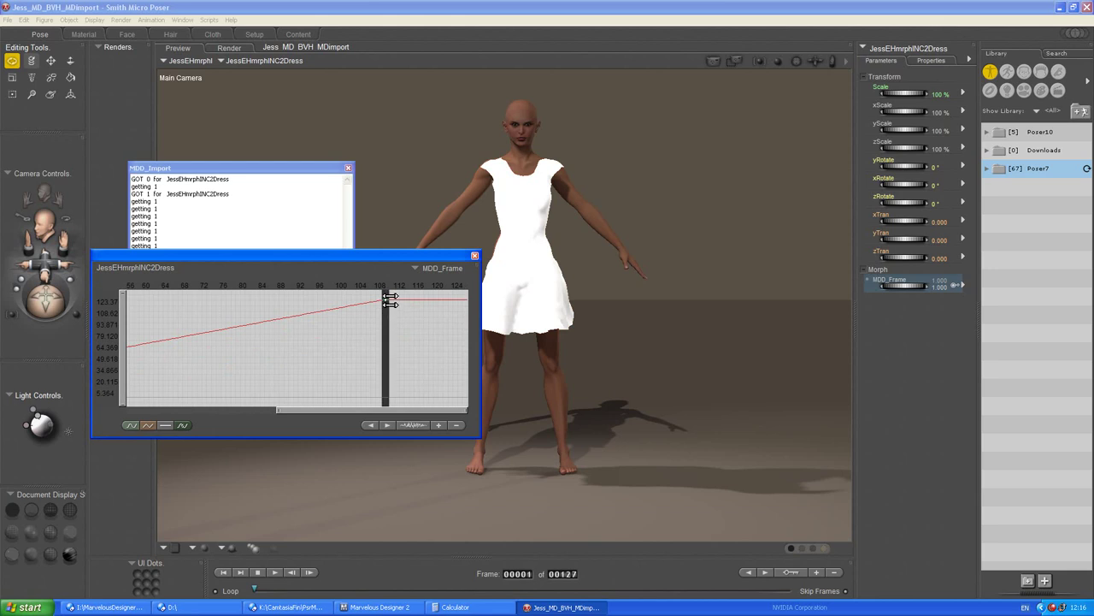
pyautogui.moveTo(386, 309); pyautogui.dragTo(470, 309)
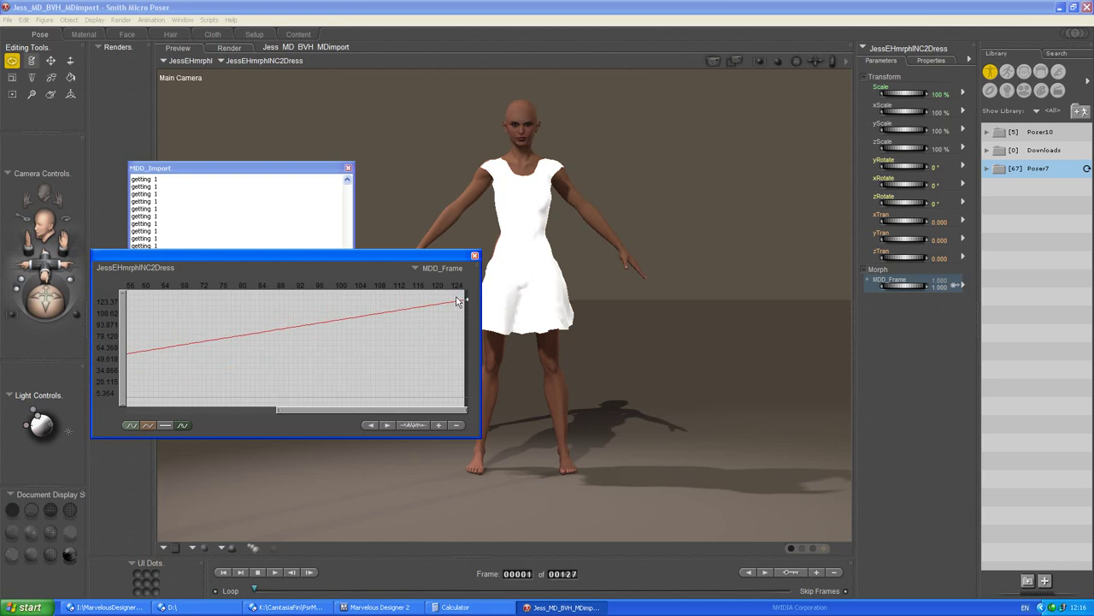
pyautogui.click(477, 256)
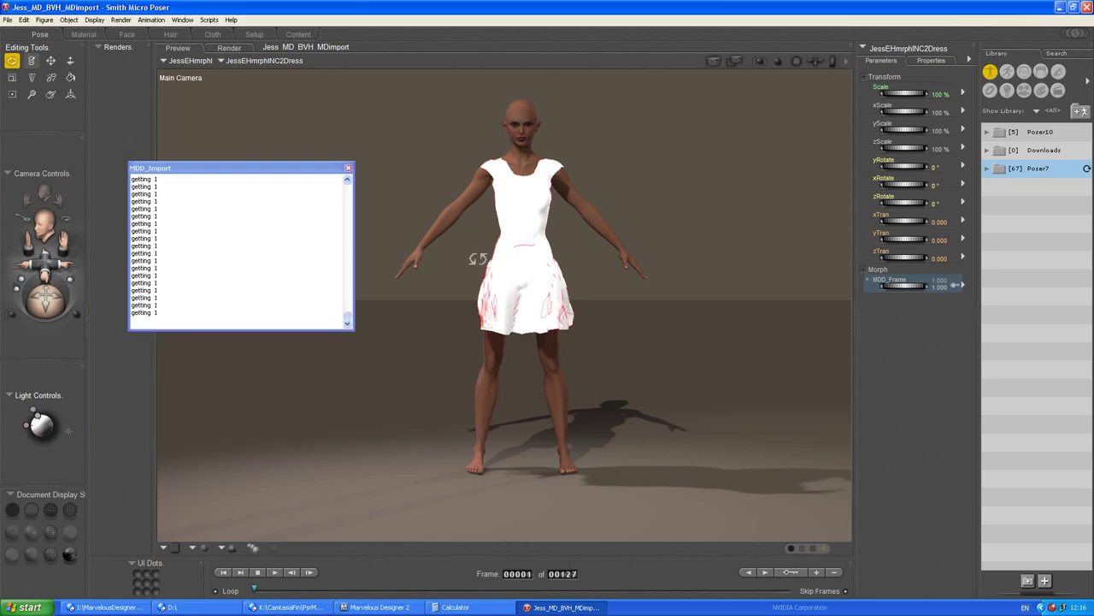
# Scrub the animation to frames 18, 27 and 30, inspecting the MDD_Frame curve along the way
pyautogui.moveTo(254, 590); pyautogui.dragTo(325, 590)
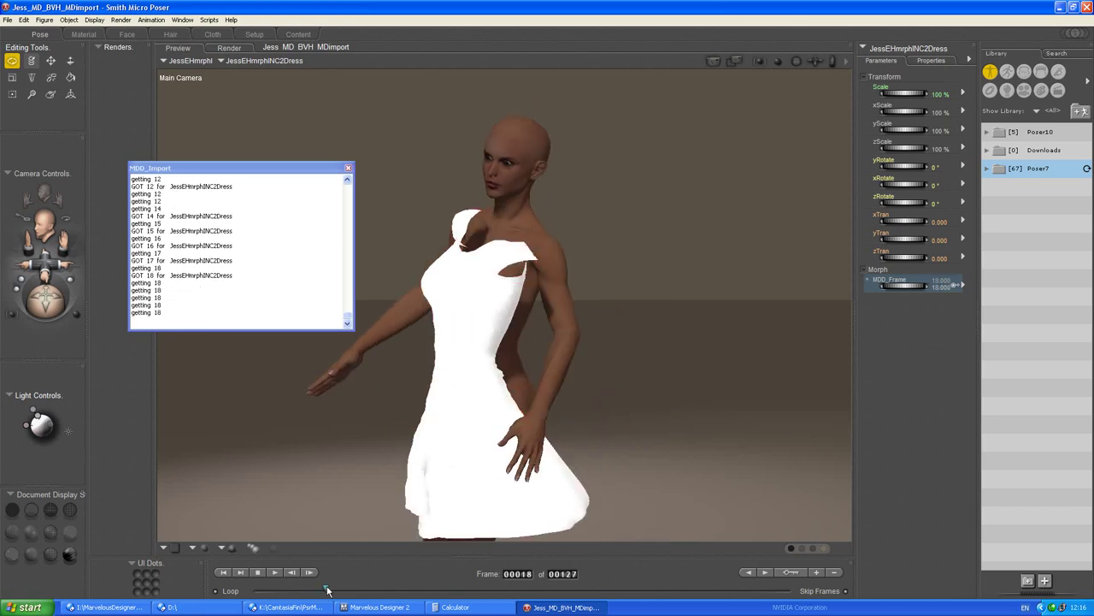
pyautogui.moveTo(327, 590); pyautogui.dragTo(368, 590)
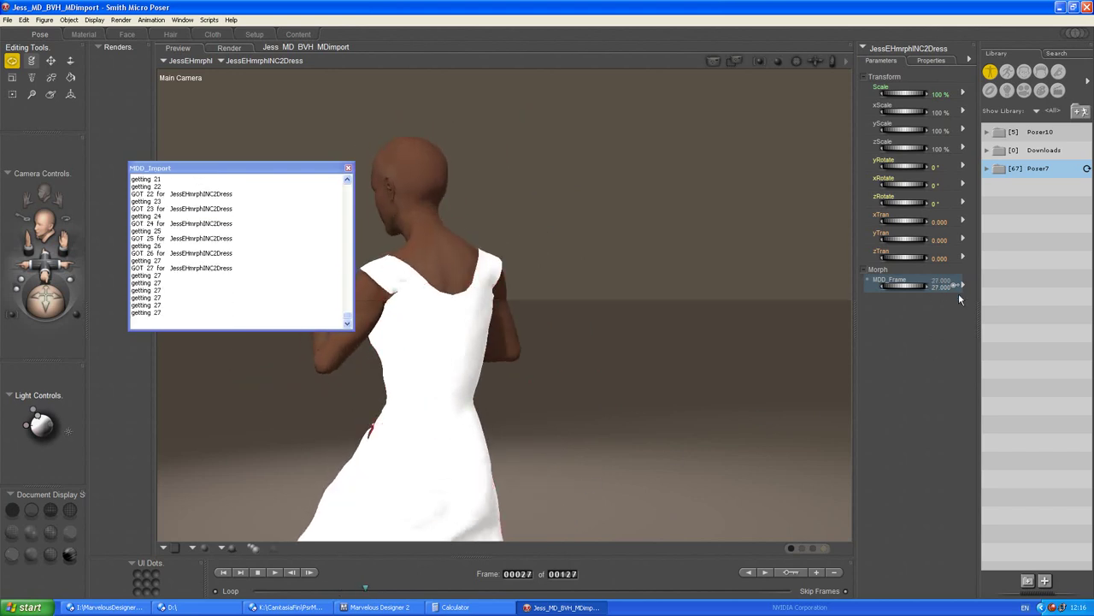
pyautogui.click(963, 286)
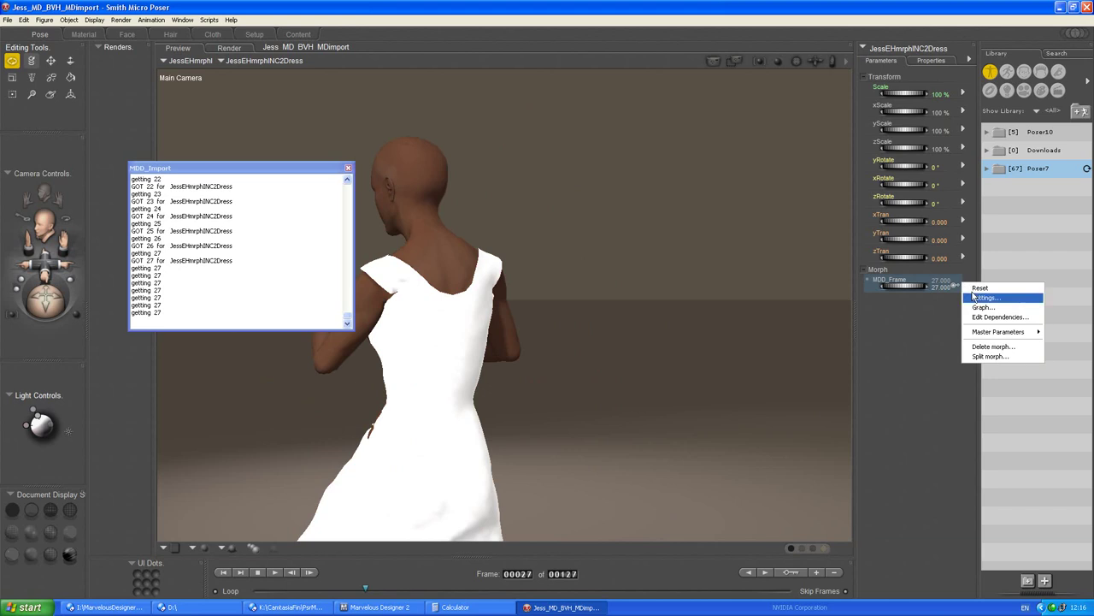
pyautogui.click(985, 306)
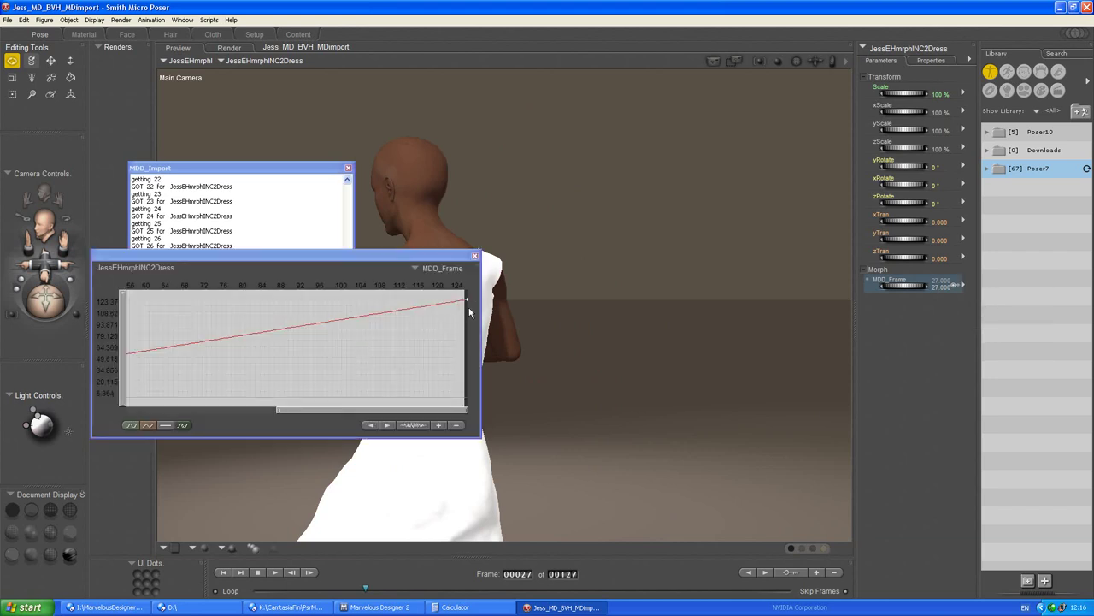
pyautogui.moveTo(469, 306); pyautogui.dragTo(396, 307)
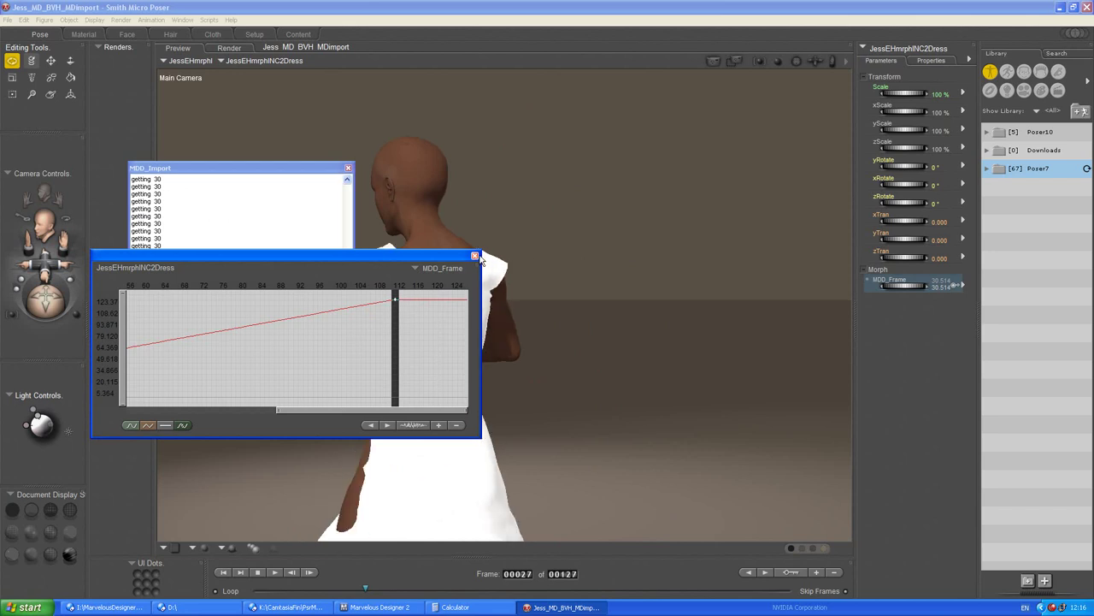
pyautogui.click(475, 257)
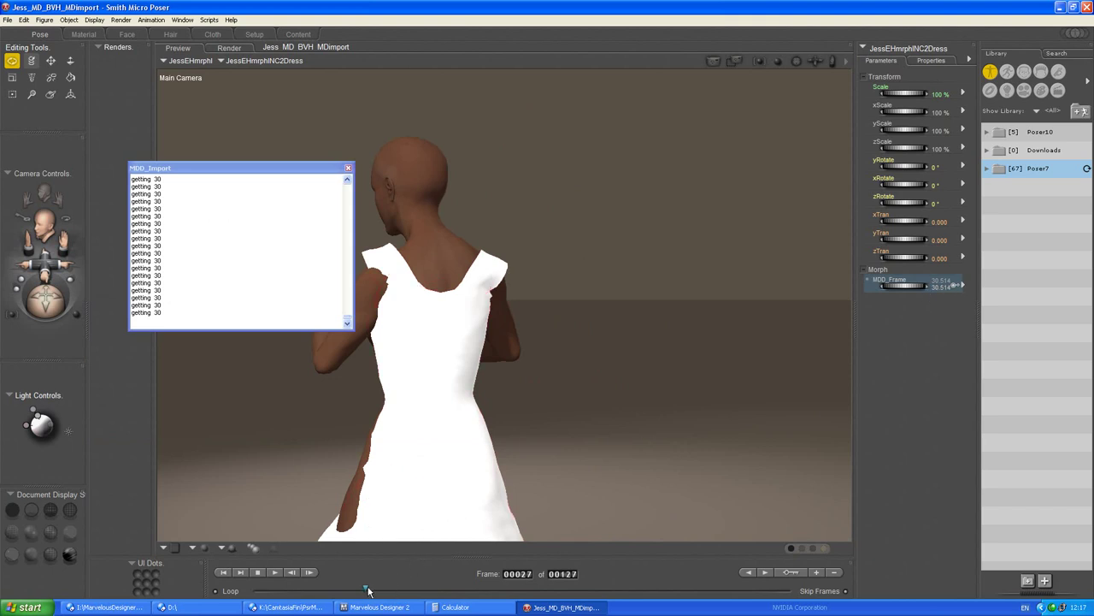
pyautogui.moveTo(366, 590); pyautogui.dragTo(386, 590)
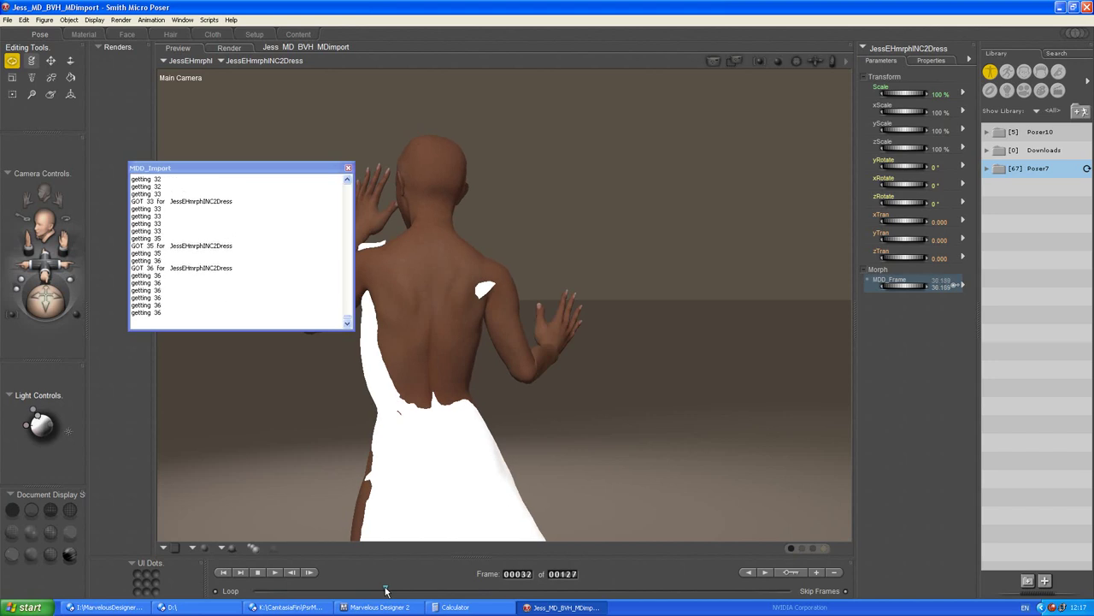
# Open the MDD_Frame animation curve, move its current-frame marker, then close the curve window
pyautogui.click(964, 287)
pyautogui.click(977, 305)
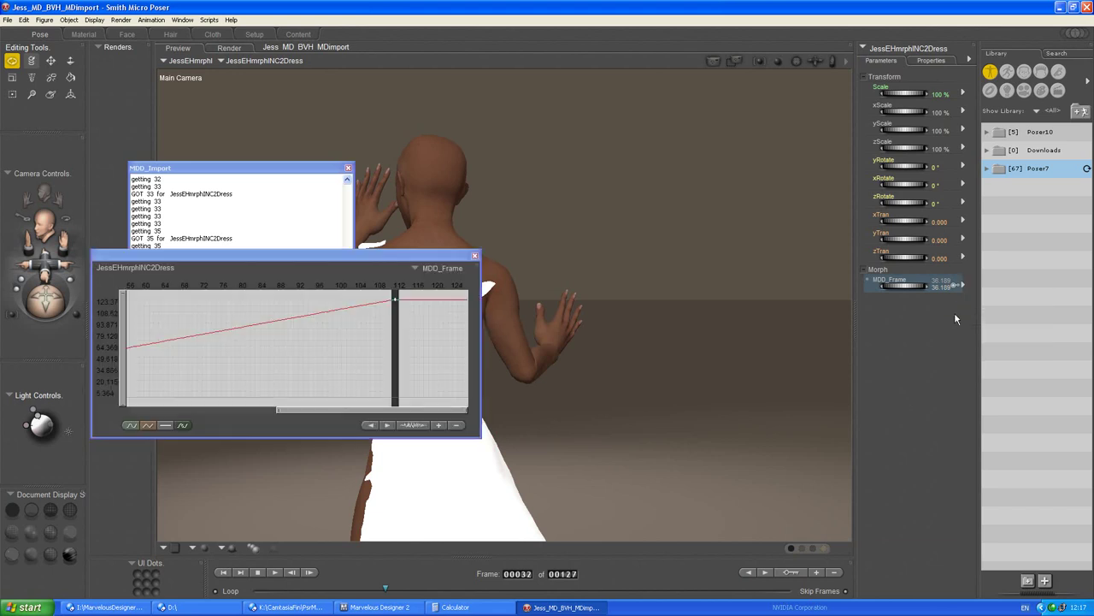
pyautogui.moveTo(401, 315); pyautogui.dragTo(474, 315)
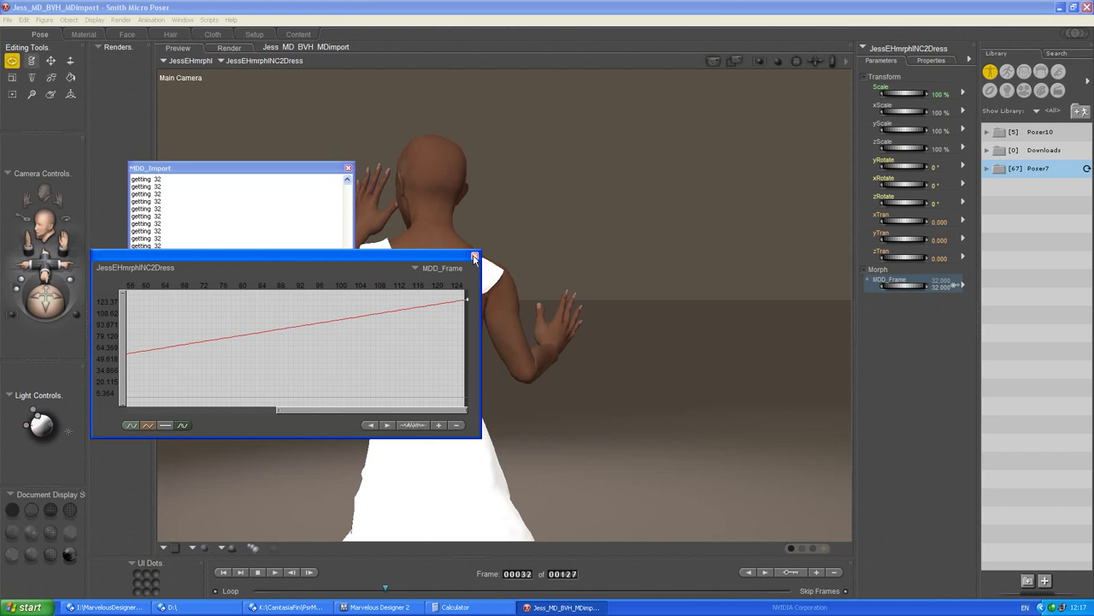
pyautogui.click(474, 255)
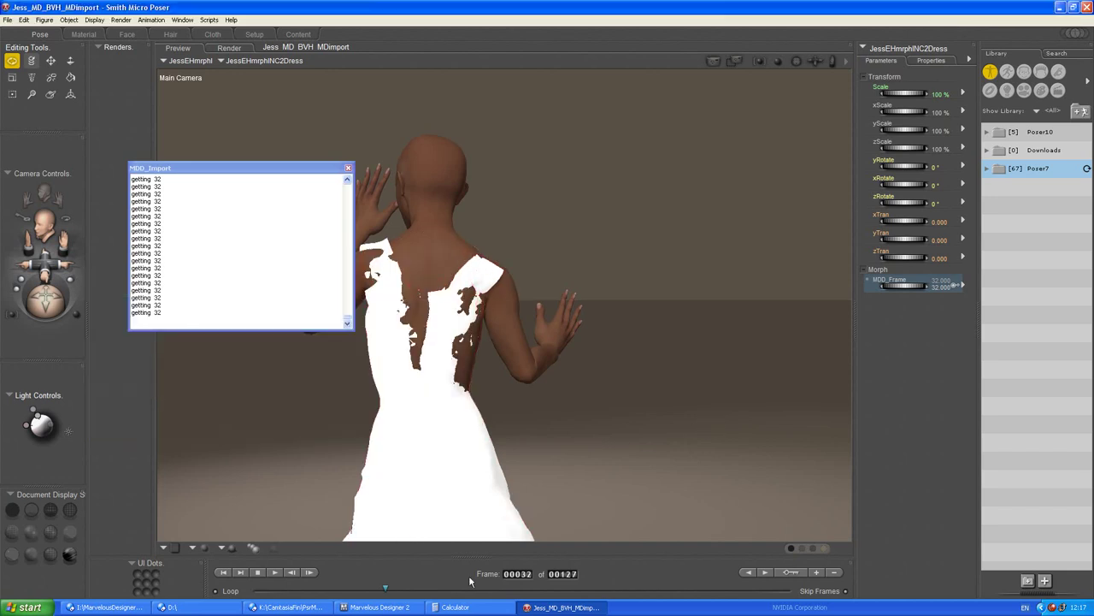
# Scrub the timeline to frame 33, back to frame 27, then resize the MDD_Import log
pyautogui.moveTo(386, 587); pyautogui.dragTo(409, 592)
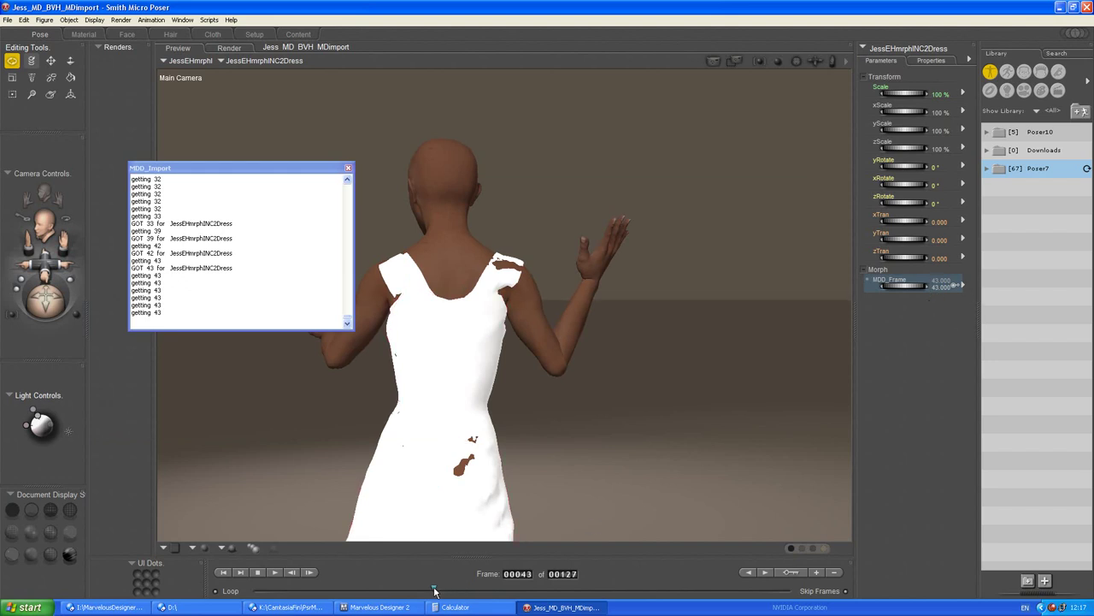
pyautogui.moveTo(434, 590); pyautogui.dragTo(365, 590)
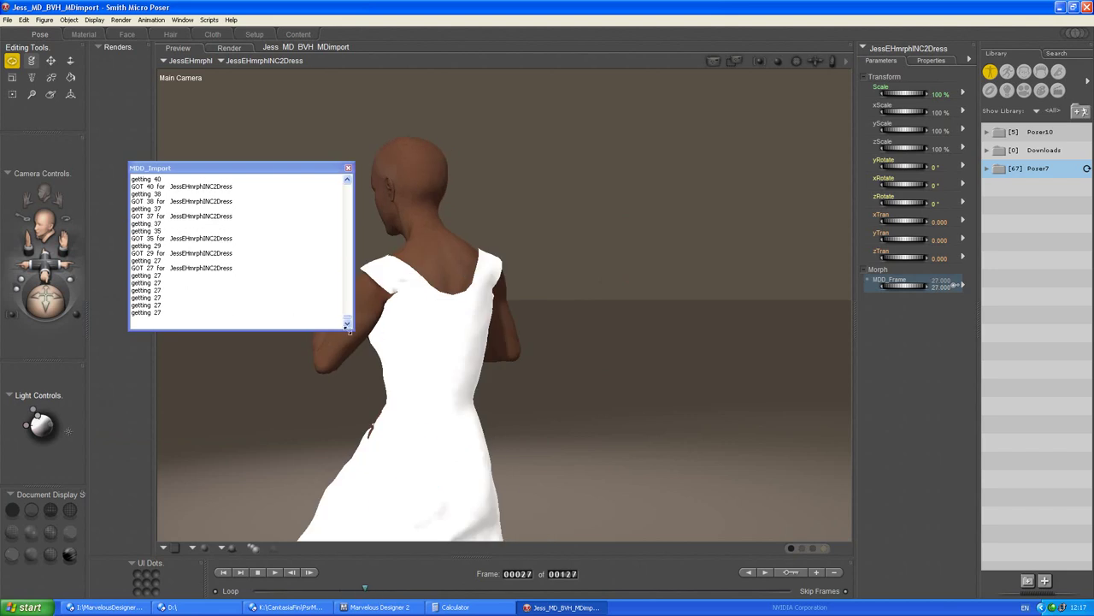
pyautogui.moveTo(353, 329); pyautogui.dragTo(373, 252)
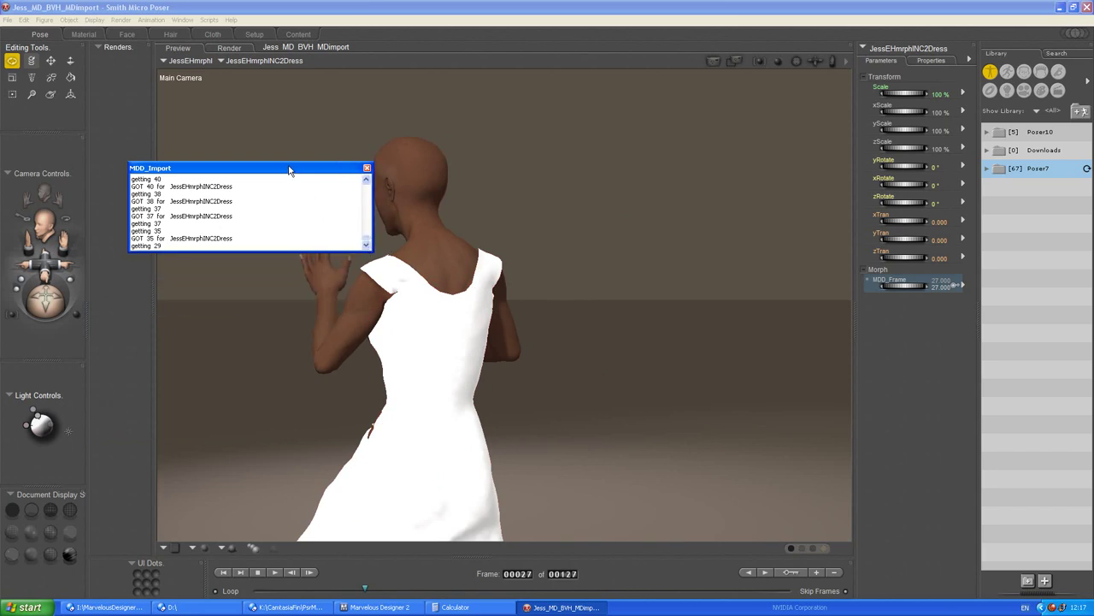
# Move the MDD_Import log to the bottom-left and switch the viewport to the Posing Camera
pyautogui.moveTo(289, 170); pyautogui.dragTo(151, 460)
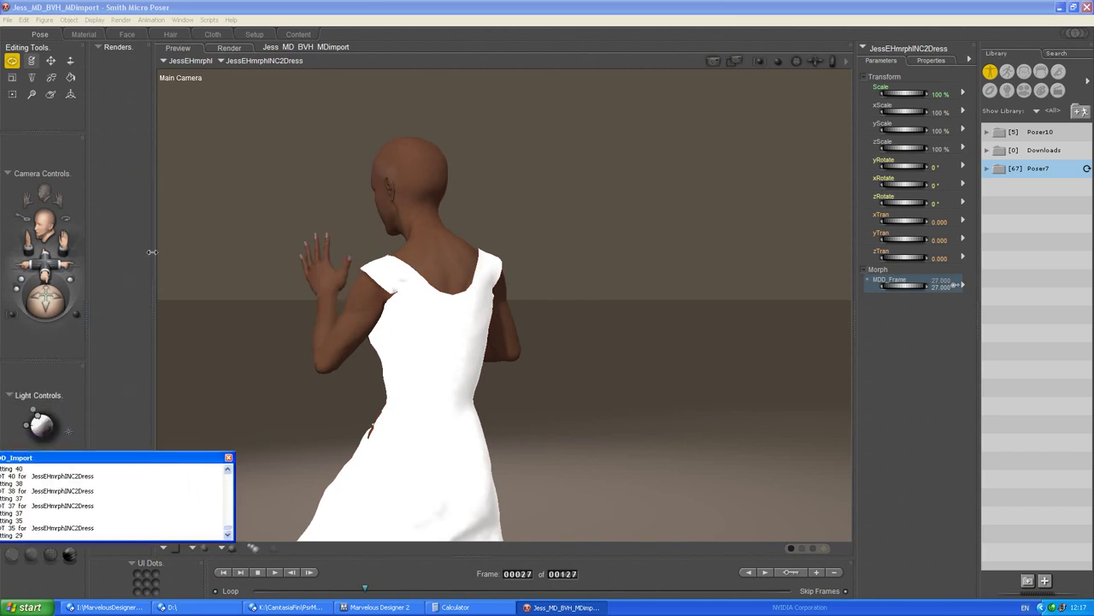
pyautogui.rightClick(171, 79)
pyautogui.moveTo(215, 240)
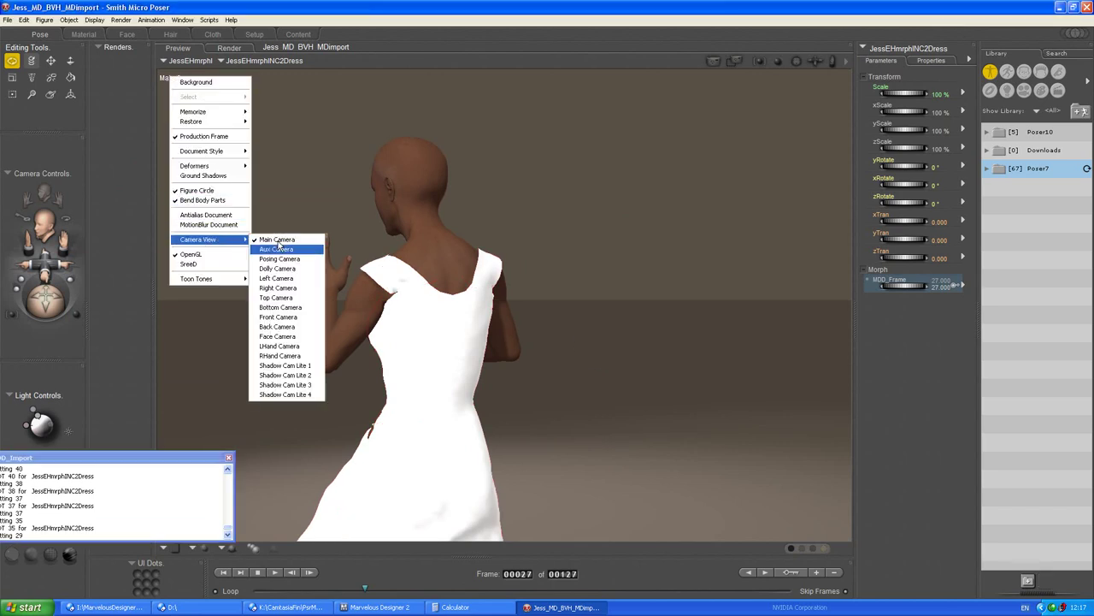
pyautogui.click(278, 259)
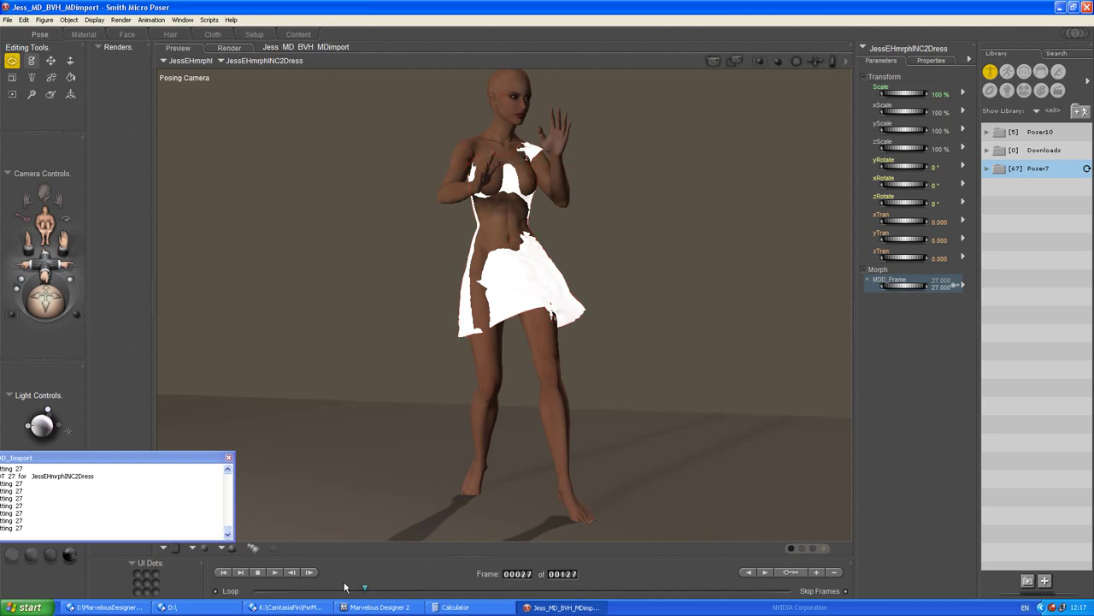
# Scrub back to frame 14, bring the log fully on screen, and step forward to frame 19
pyautogui.moveTo(365, 590); pyautogui.dragTo(309, 590)
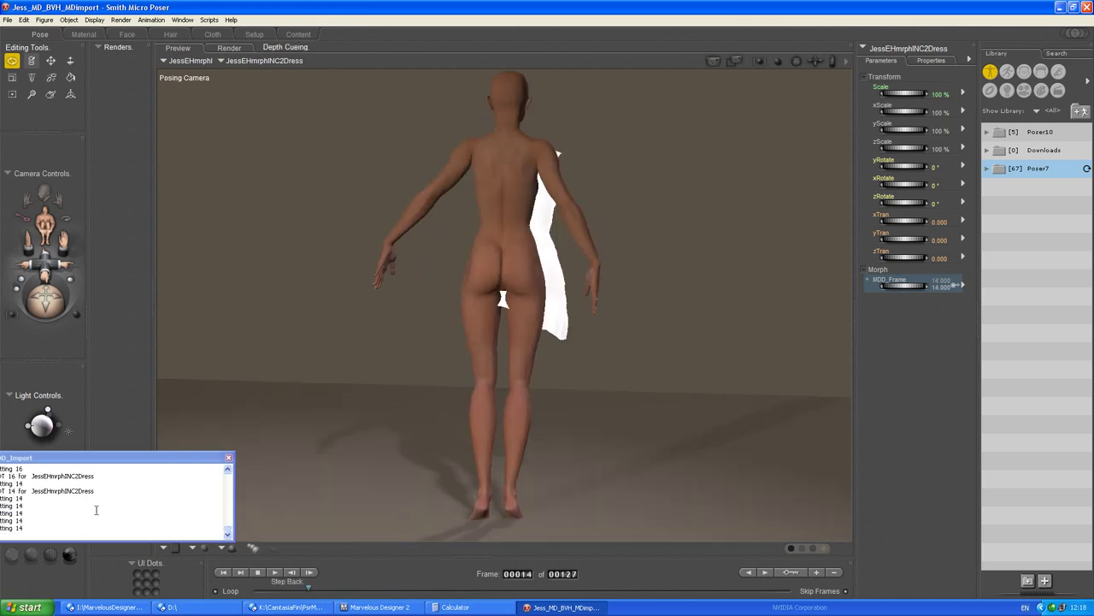
pyautogui.moveTo(52, 463); pyautogui.dragTo(64, 451)
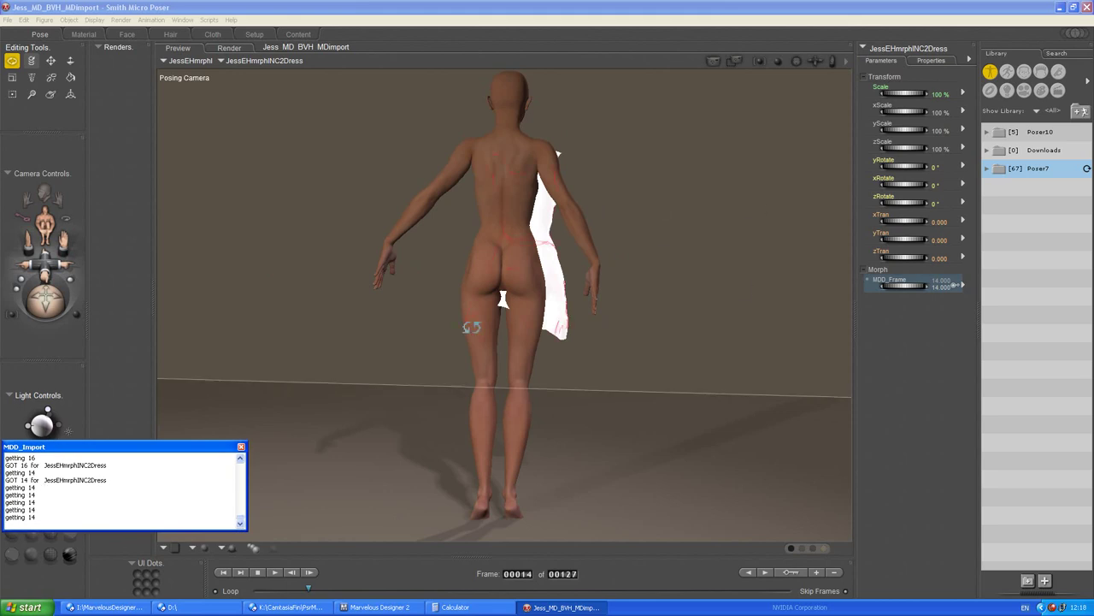
pyautogui.click(310, 573)
pyautogui.click(309, 573)
pyautogui.click(310, 573)
pyautogui.click(310, 573)
pyautogui.click(310, 573)
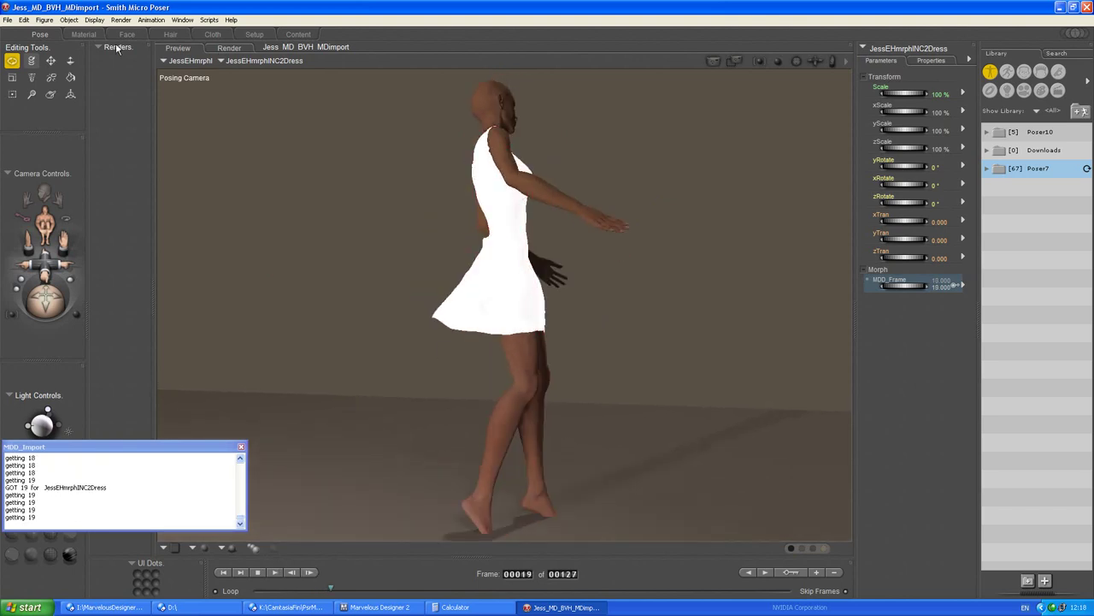
# In the Material room, give the dress's Material12956 a blue Diffuse Color
pyautogui.click(84, 34)
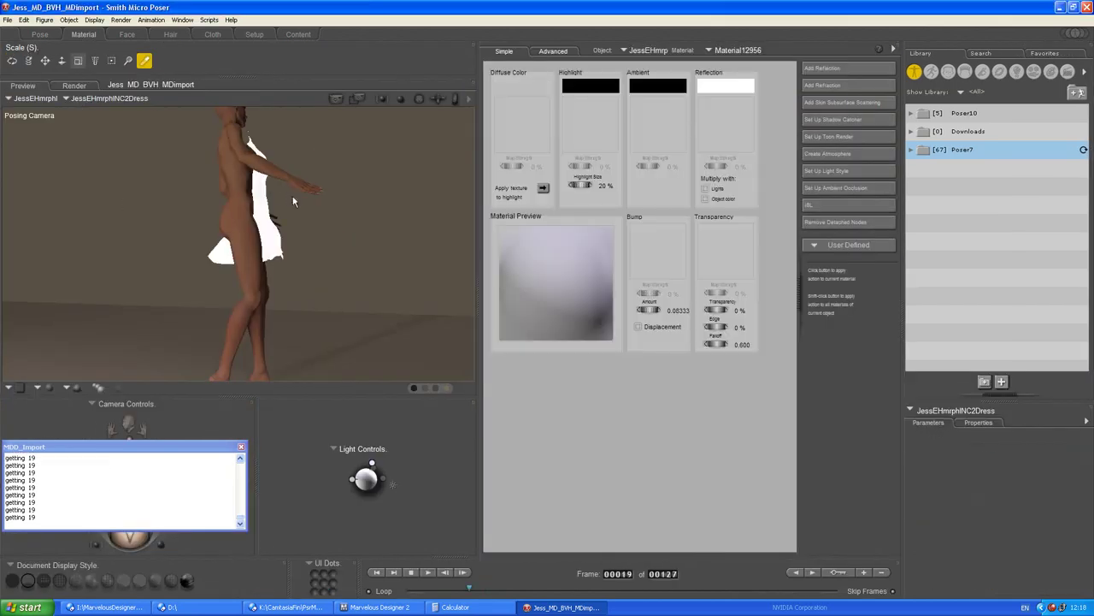
pyautogui.click(513, 84)
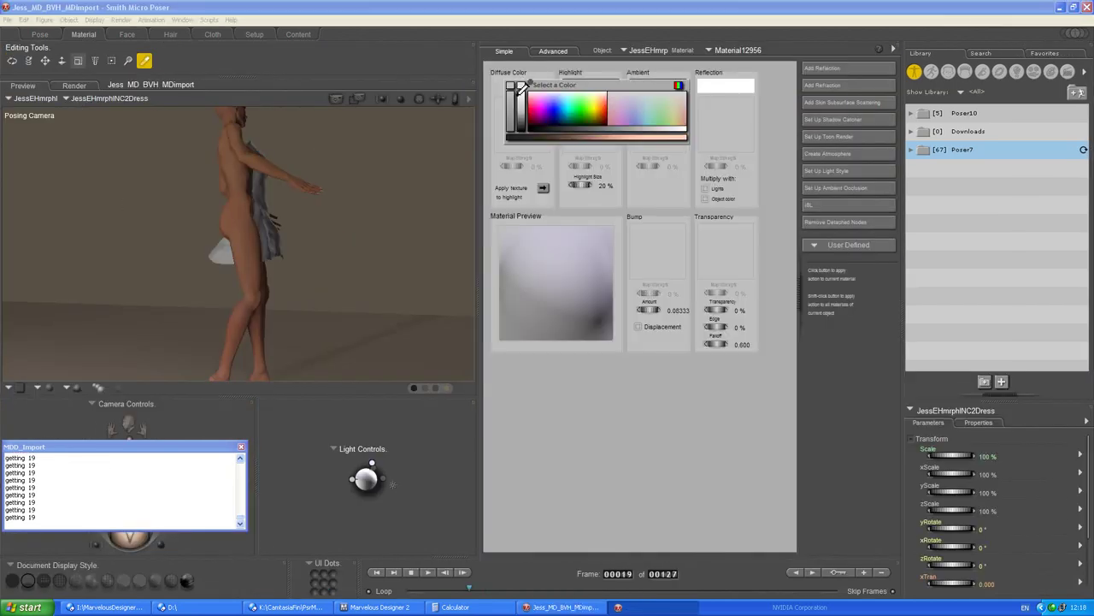
pyautogui.click(517, 86)
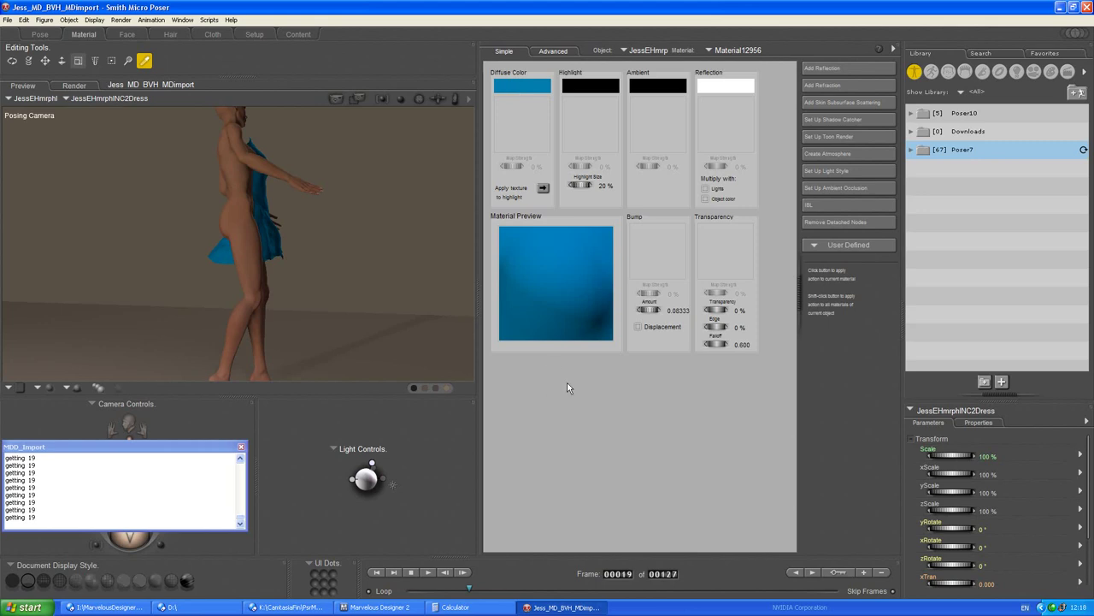
# Return to the Pose room and step the animation forward from frame 19 to about 49
pyautogui.click(40, 35)
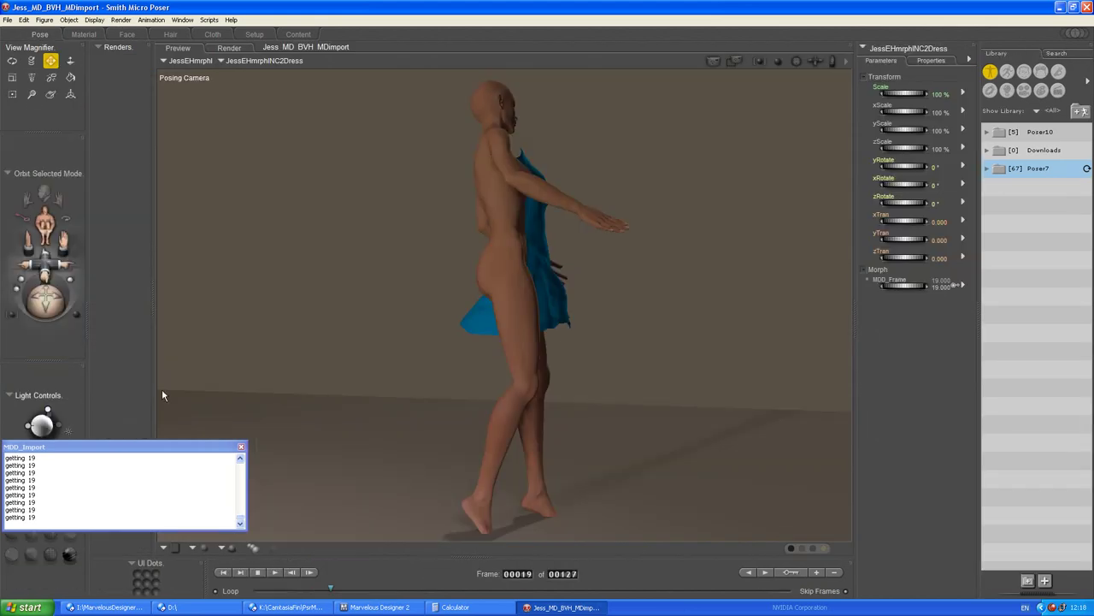
pyautogui.click(310, 572)
pyautogui.click(309, 573)
pyautogui.click(309, 573)
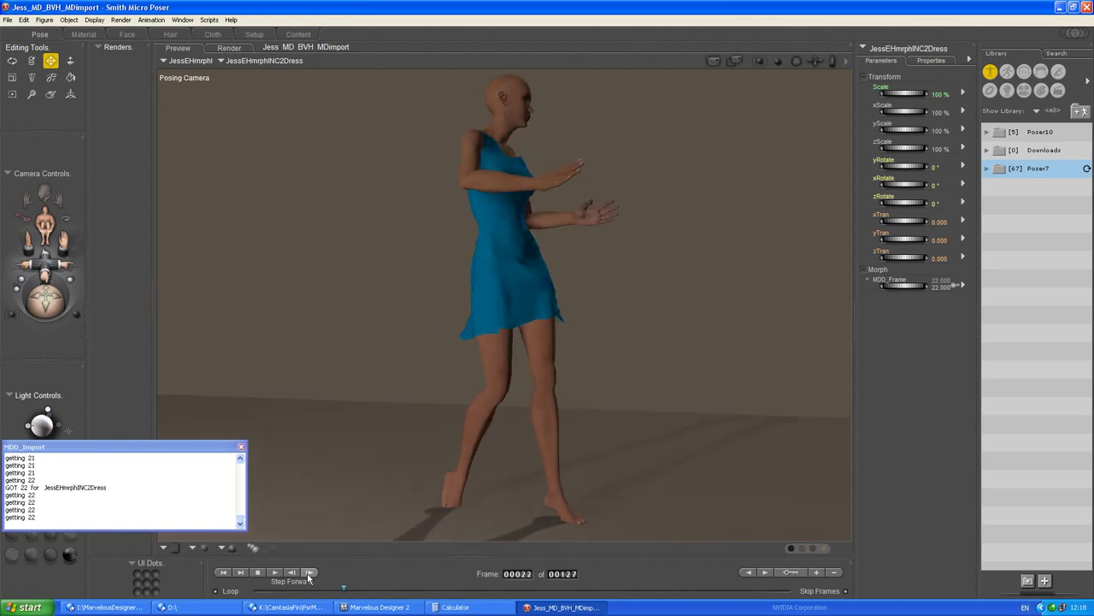
pyautogui.click(309, 572)
pyautogui.click(310, 573)
pyautogui.click(309, 575)
pyautogui.click(308, 574)
pyautogui.click(309, 574)
pyautogui.click(309, 574)
pyautogui.click(310, 573)
pyautogui.click(309, 573)
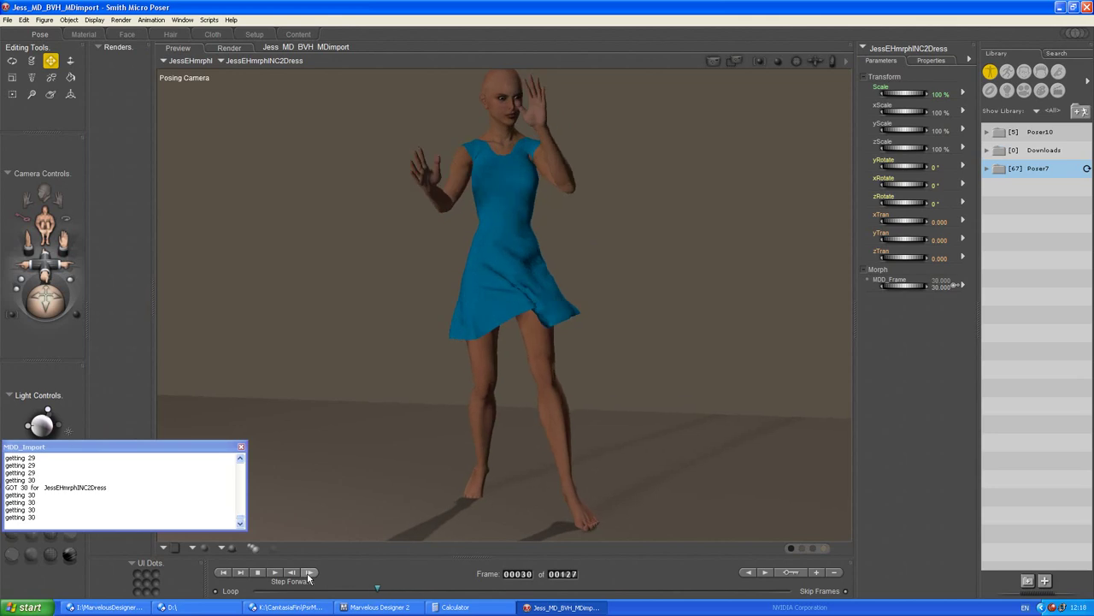
pyautogui.click(309, 573)
pyautogui.click(310, 573)
pyautogui.click(309, 572)
pyautogui.click(309, 572)
pyautogui.click(309, 572)
pyautogui.click(310, 573)
pyautogui.click(310, 573)
pyautogui.click(309, 573)
pyautogui.click(309, 573)
pyautogui.click(310, 573)
pyautogui.click(309, 573)
pyautogui.click(309, 573)
pyautogui.click(309, 572)
pyautogui.click(309, 572)
pyautogui.click(310, 573)
pyautogui.click(310, 573)
pyautogui.click(310, 574)
pyautogui.click(310, 574)
pyautogui.click(309, 573)
# Scrub ahead to frame 88, then step forward through frames 89 and 93 to frame 99
pyautogui.moveTo(458, 589); pyautogui.dragTo(630, 591)
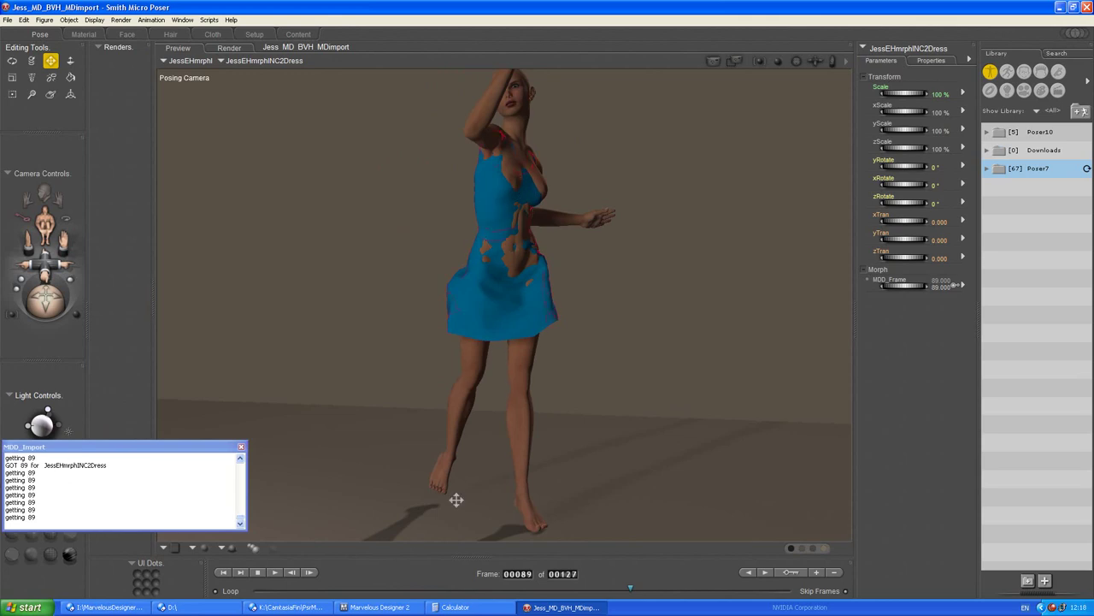
pyautogui.click(292, 572)
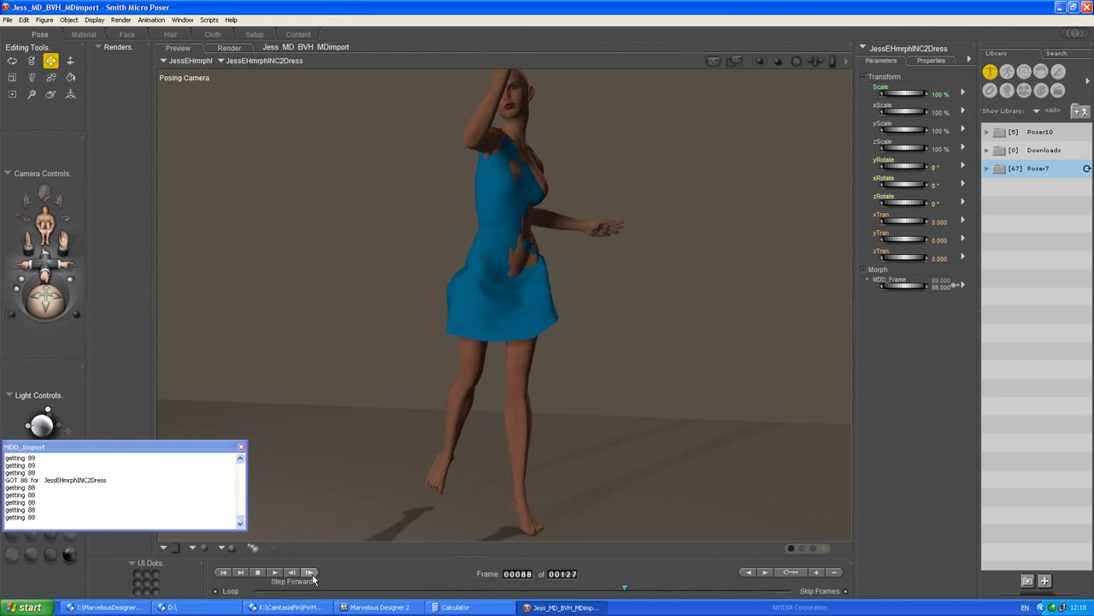
pyautogui.click(309, 572)
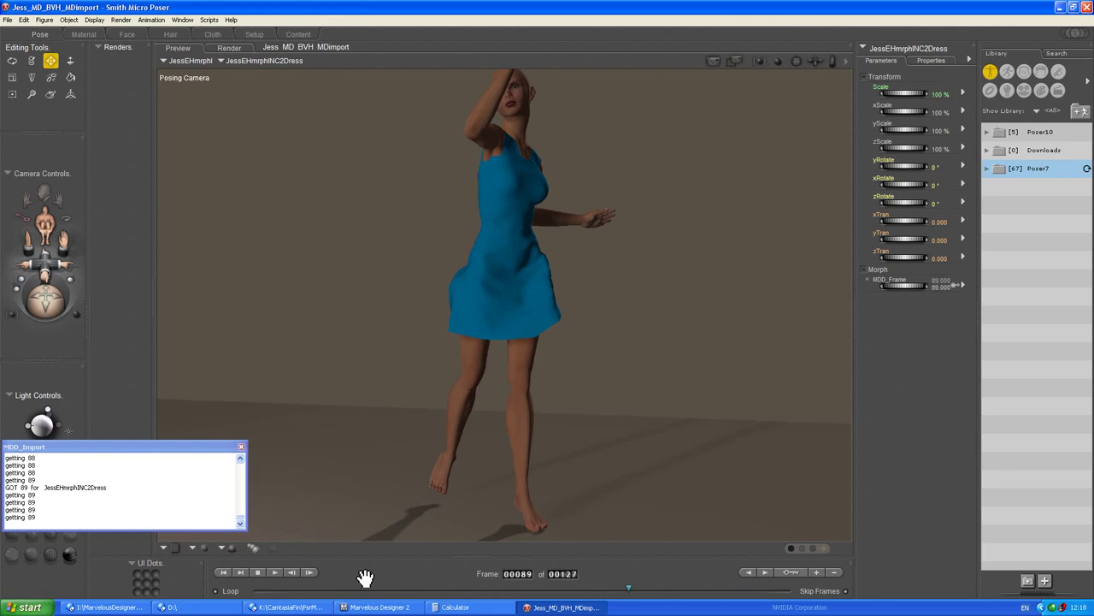
pyautogui.click(311, 572)
pyautogui.click(310, 572)
pyautogui.click(311, 573)
pyautogui.click(311, 573)
pyautogui.click(310, 574)
pyautogui.click(310, 573)
pyautogui.click(310, 573)
pyautogui.click(310, 574)
pyautogui.click(310, 574)
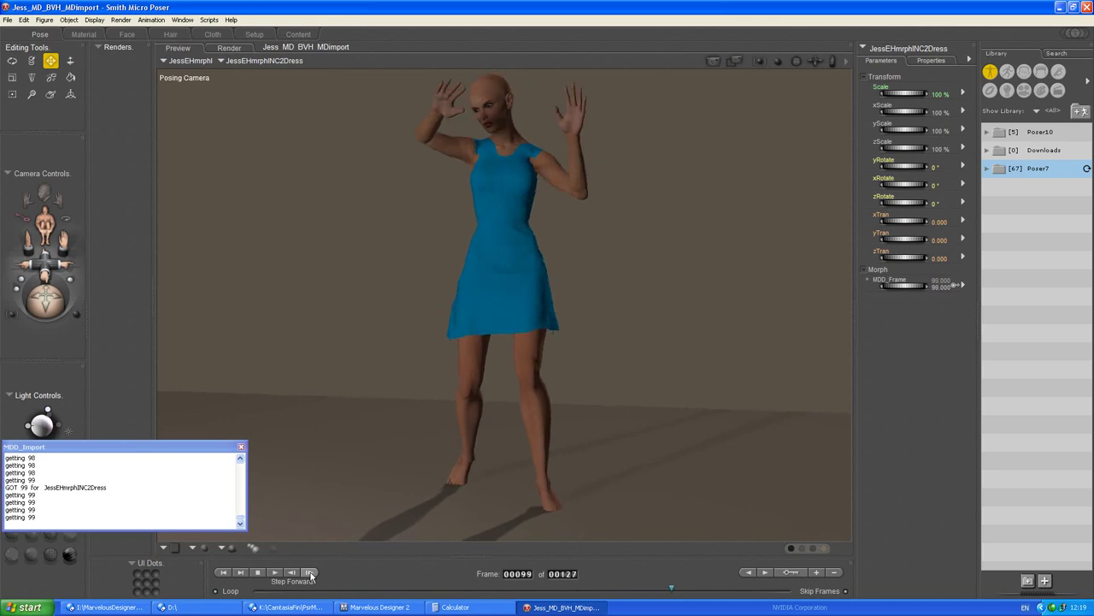
# Check the first frame and last frame 127, then wrap around and settle on frame 2
pyautogui.click(225, 573)
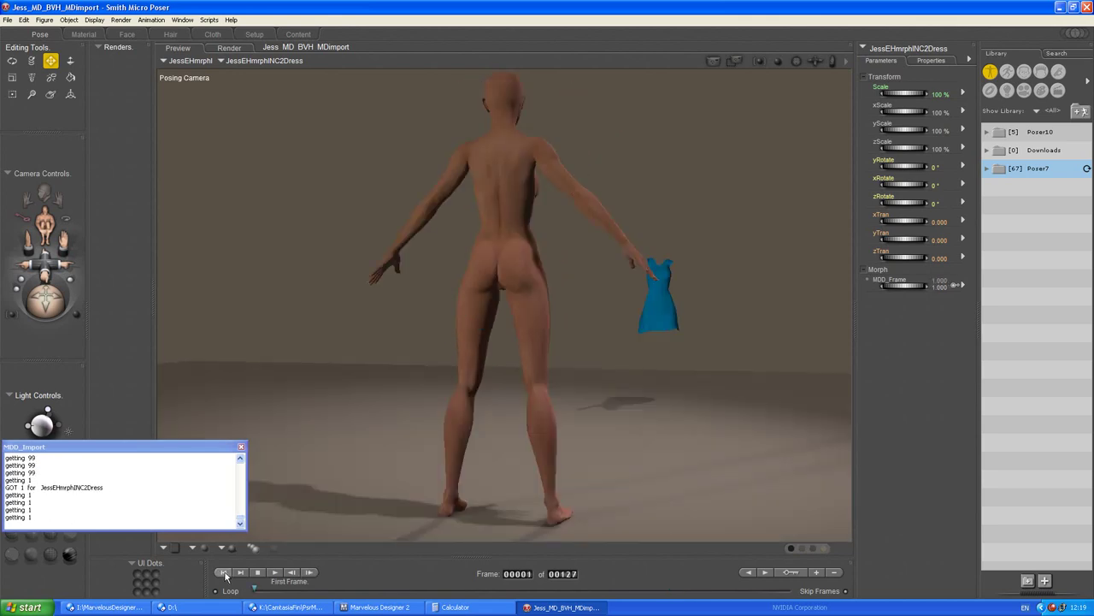
pyautogui.click(310, 574)
pyautogui.click(292, 573)
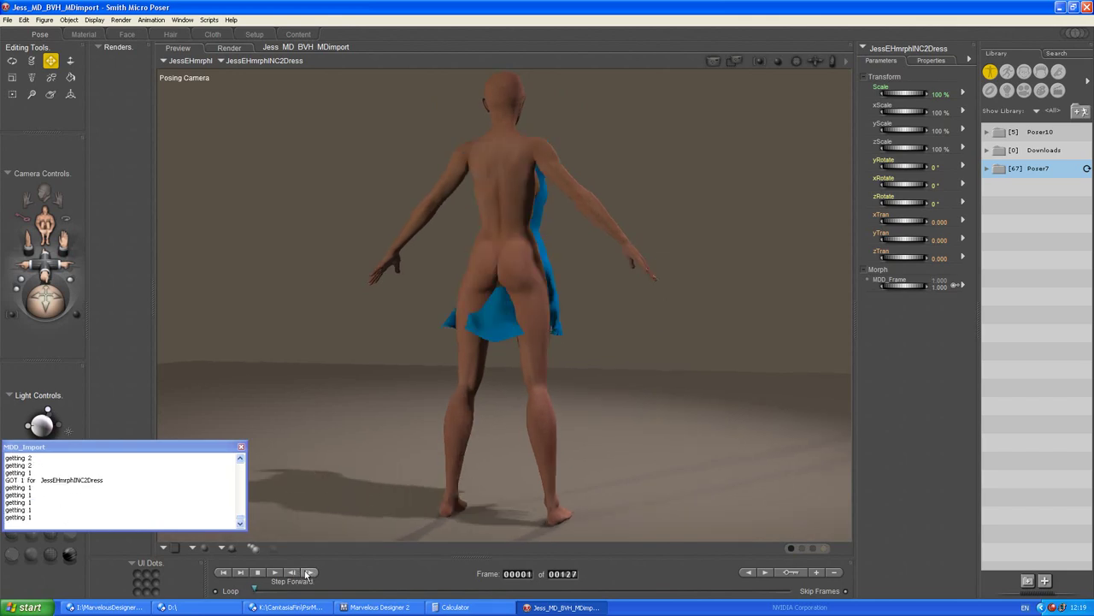
pyautogui.click(240, 572)
pyautogui.click(309, 572)
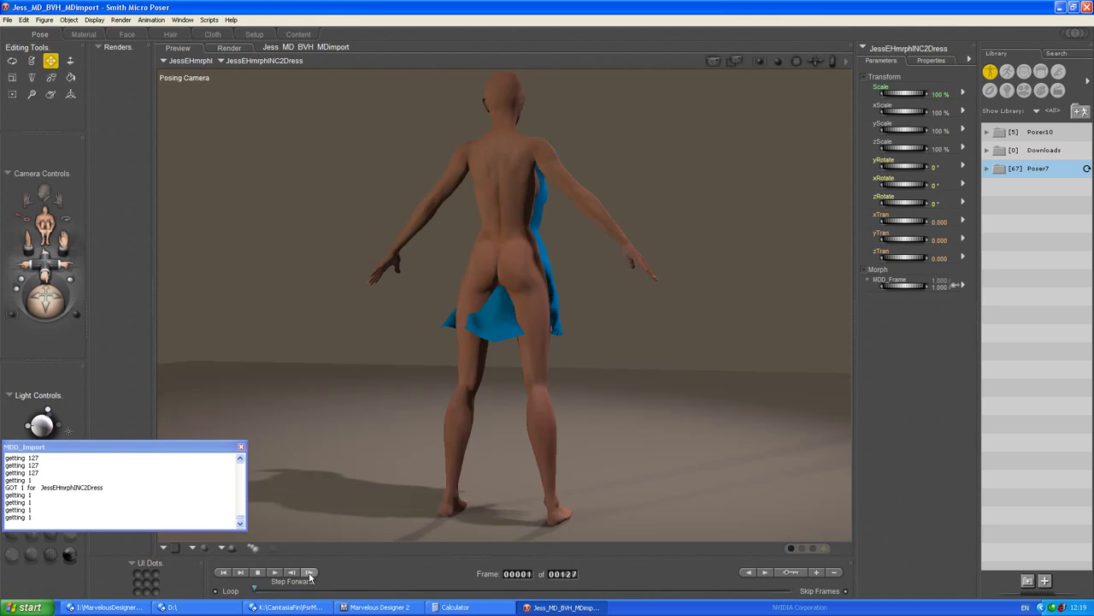
pyautogui.click(310, 573)
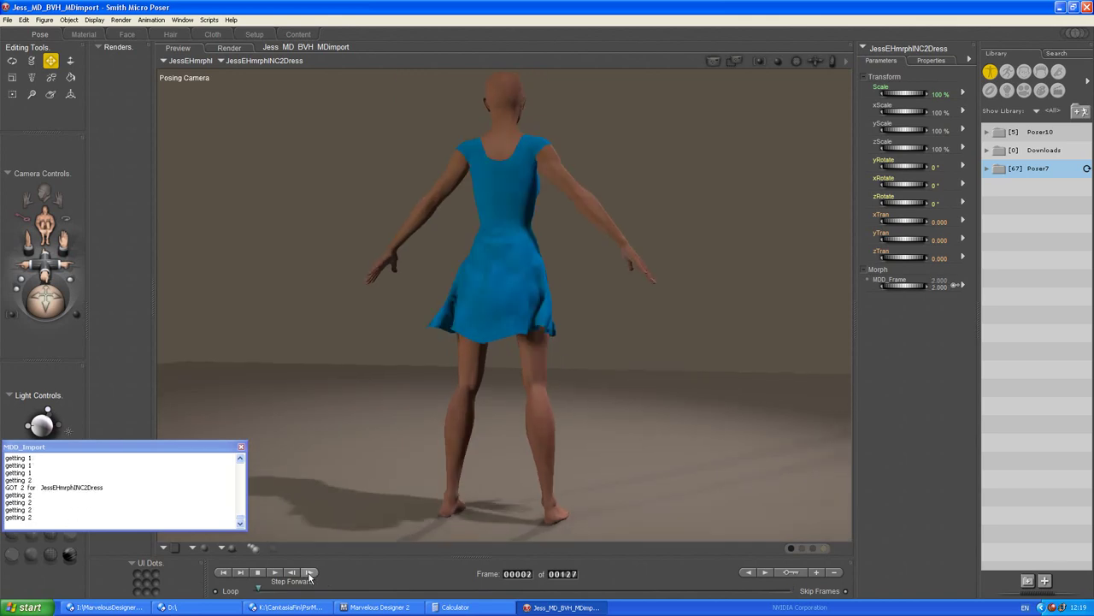
# Open Render Settings from the Render menu and cancel without changes
pyautogui.click(120, 20)
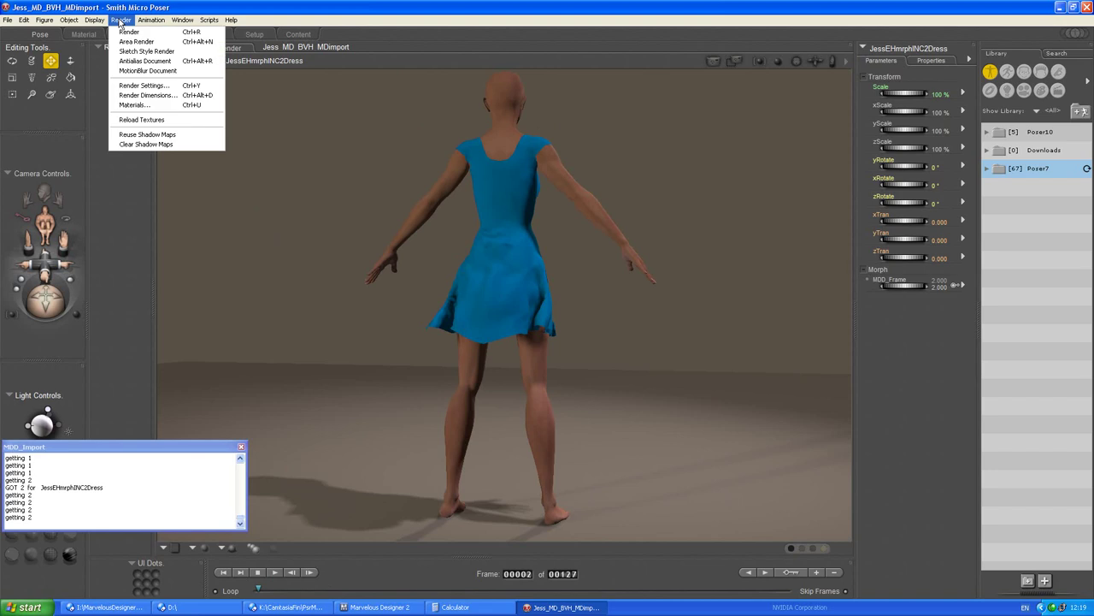
pyautogui.click(137, 86)
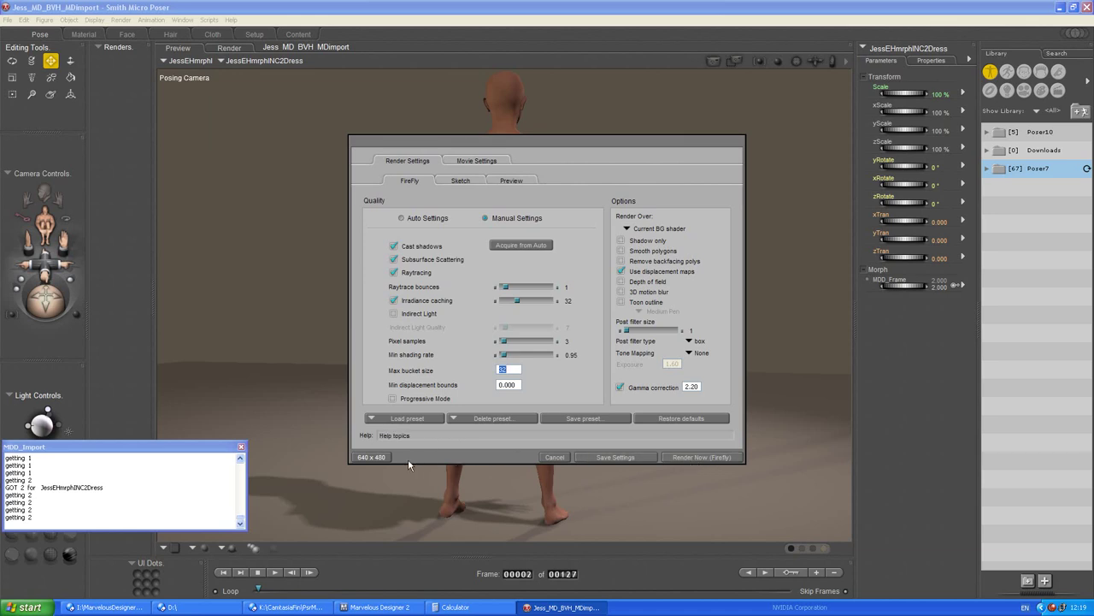
pyautogui.click(554, 457)
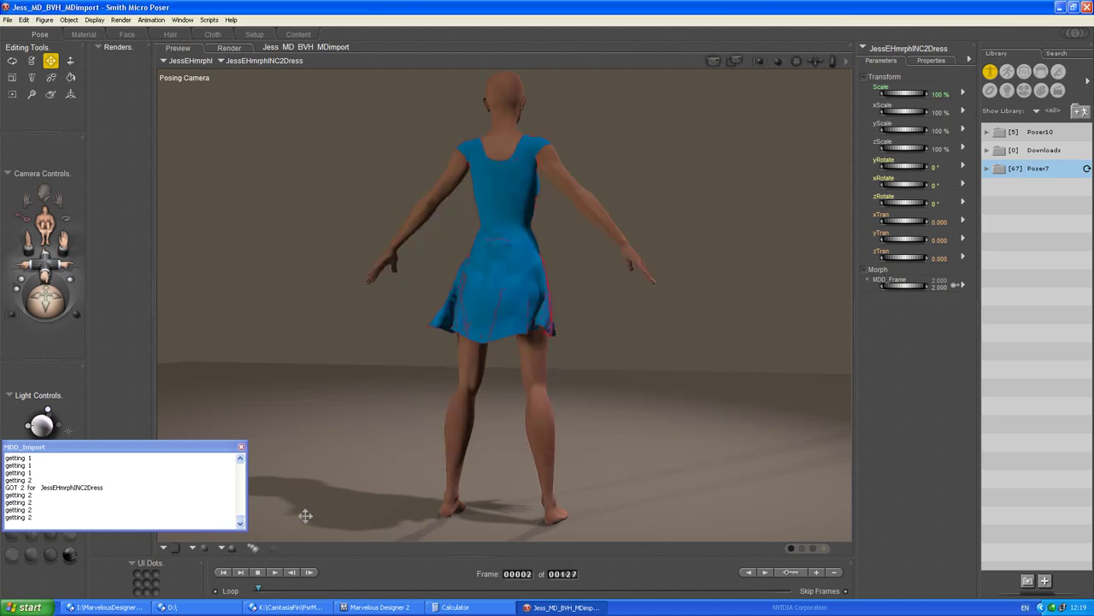
# Step the animation forward from frame 2 through frames 8, 15, 22 and 31 toward 39
pyautogui.click(311, 572)
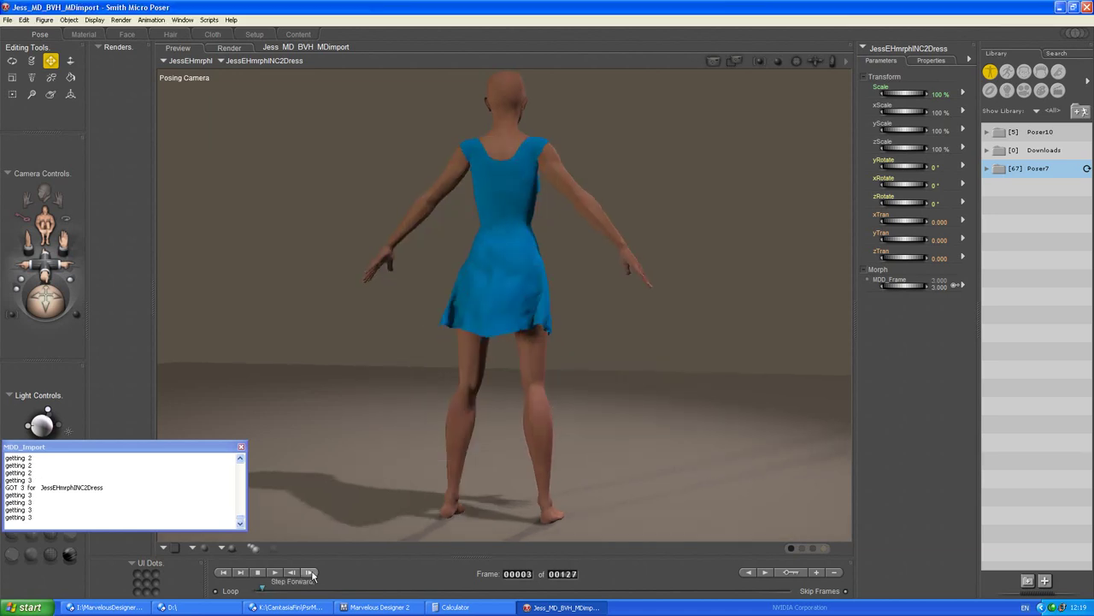
pyautogui.click(310, 572)
pyautogui.click(311, 572)
pyautogui.click(310, 572)
pyautogui.click(310, 572)
pyautogui.click(310, 572)
pyautogui.click(310, 572)
pyautogui.click(310, 572)
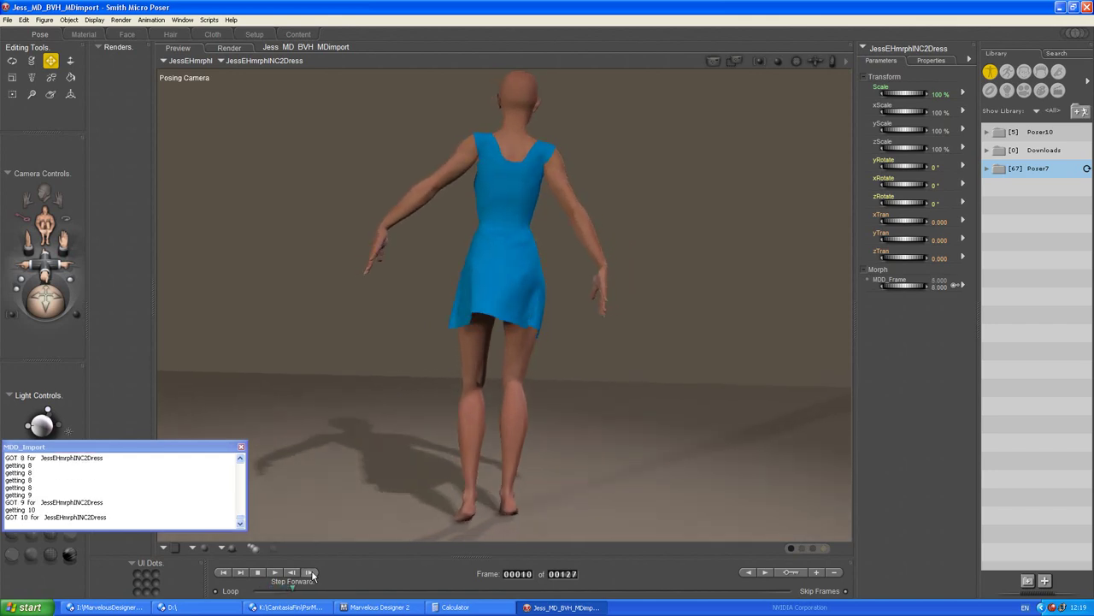
pyautogui.click(311, 572)
pyautogui.click(310, 572)
pyautogui.click(310, 572)
pyautogui.click(310, 572)
pyautogui.click(310, 572)
pyautogui.click(311, 572)
pyautogui.click(310, 572)
pyautogui.click(311, 572)
pyautogui.click(311, 572)
pyautogui.click(310, 572)
pyautogui.click(310, 572)
pyautogui.click(310, 572)
pyautogui.click(310, 572)
pyautogui.click(311, 572)
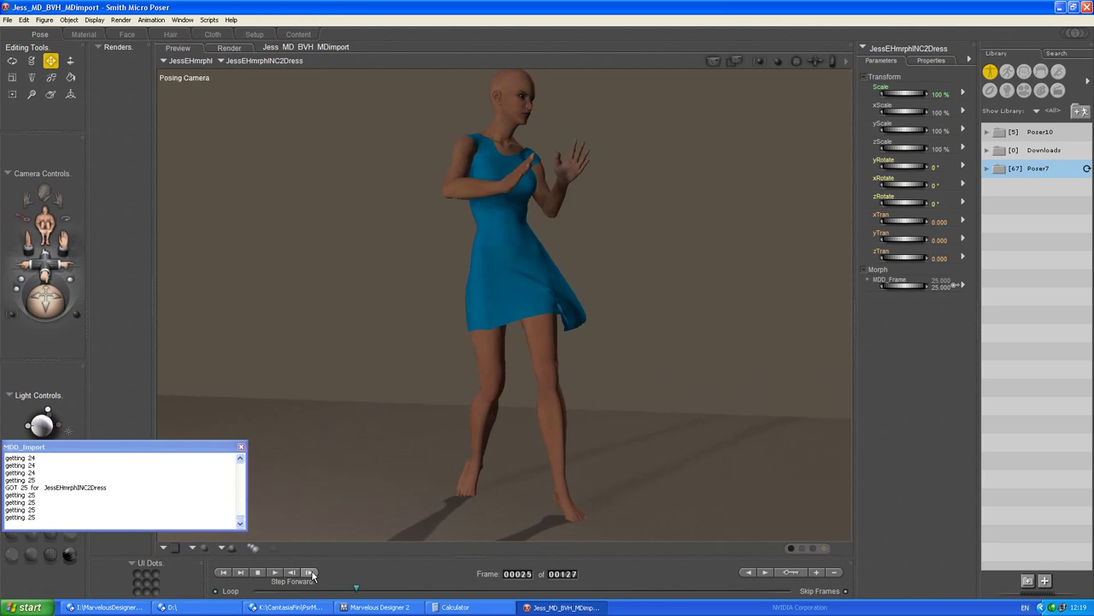
pyautogui.click(311, 572)
pyautogui.click(310, 572)
pyautogui.click(310, 572)
pyautogui.click(310, 572)
pyautogui.click(310, 572)
pyautogui.click(310, 572)
pyautogui.click(310, 572)
pyautogui.click(310, 572)
pyautogui.click(311, 572)
pyautogui.click(311, 572)
pyautogui.click(310, 572)
pyautogui.click(310, 572)
pyautogui.click(311, 572)
pyautogui.click(311, 572)
pyautogui.click(311, 572)
pyautogui.click(310, 572)
pyautogui.click(310, 572)
pyautogui.click(310, 572)
pyautogui.click(310, 572)
pyautogui.click(310, 572)
pyautogui.click(310, 572)
pyautogui.click(311, 572)
pyautogui.click(311, 572)
pyautogui.click(310, 572)
pyautogui.click(311, 572)
pyautogui.click(311, 572)
pyautogui.click(310, 572)
pyautogui.click(310, 572)
pyautogui.click(310, 572)
pyautogui.click(310, 572)
pyautogui.click(310, 572)
pyautogui.click(310, 572)
pyautogui.click(310, 572)
pyautogui.click(310, 572)
pyautogui.click(311, 572)
pyautogui.click(310, 572)
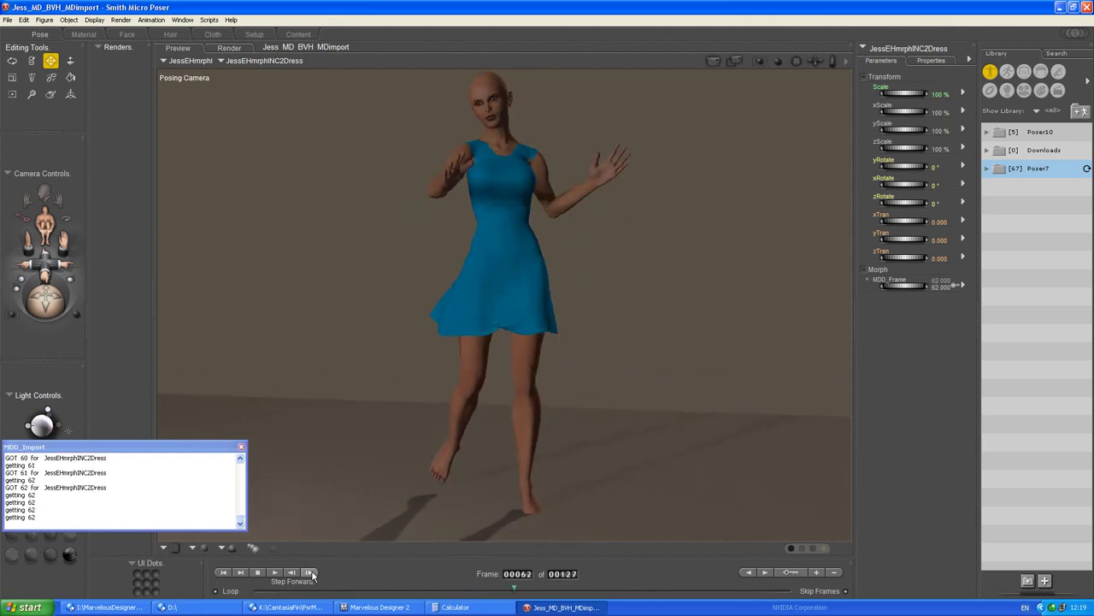